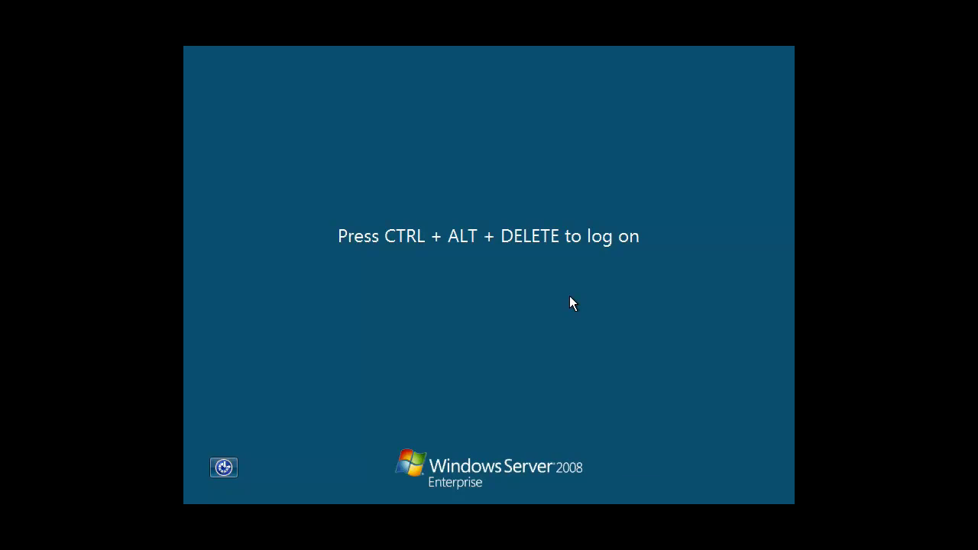
Log on to the server as the PIRATES domain administrator, acknowledging the logon warning and entering the account password.
key(ctrl+alt+Delete)
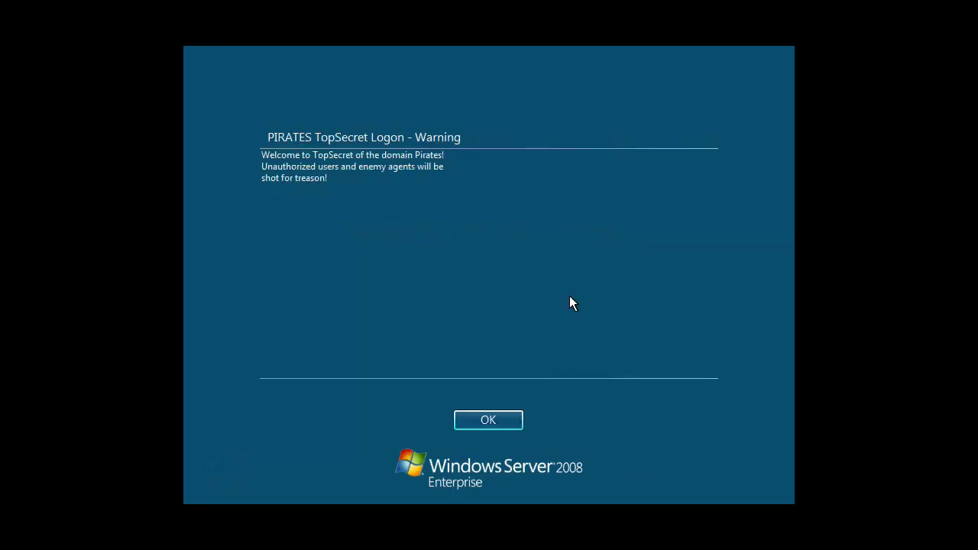
click(492, 417)
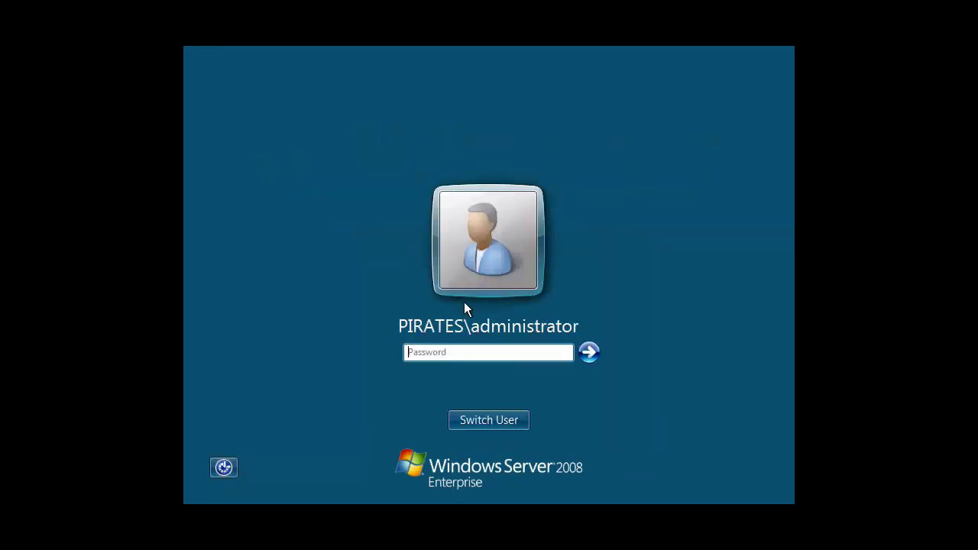
click(463, 351)
text(•••••••)
key(Return)
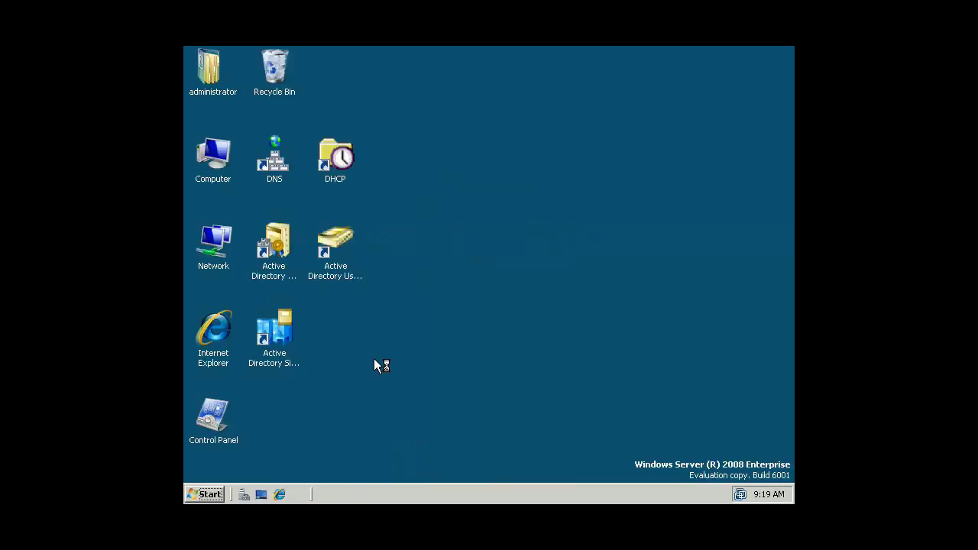
Open an empty management console by running mmc.
click(205, 494)
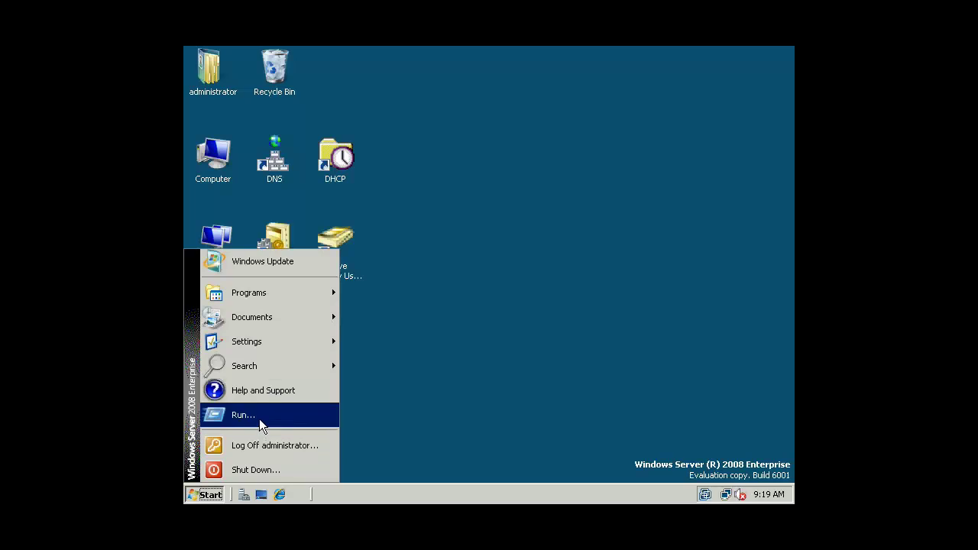
click(243, 415)
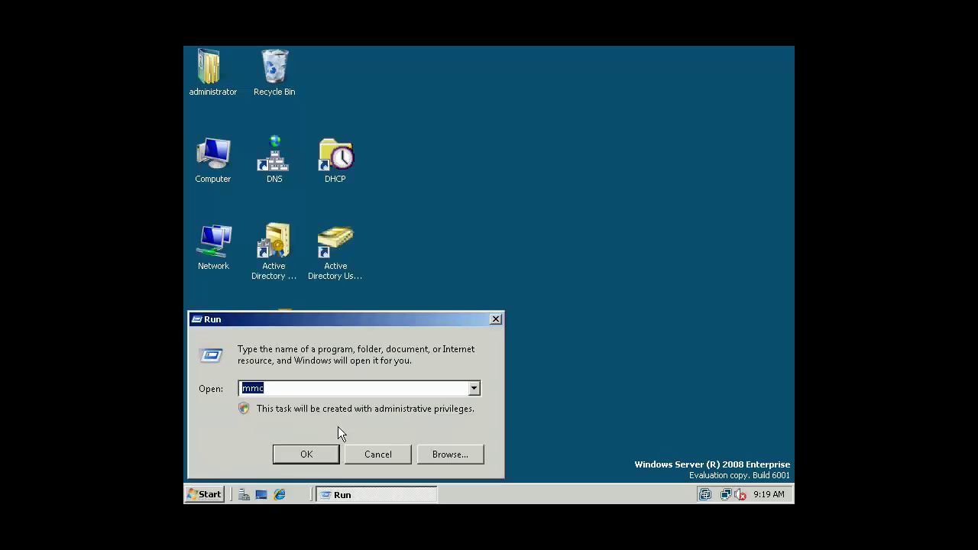
key(Return)
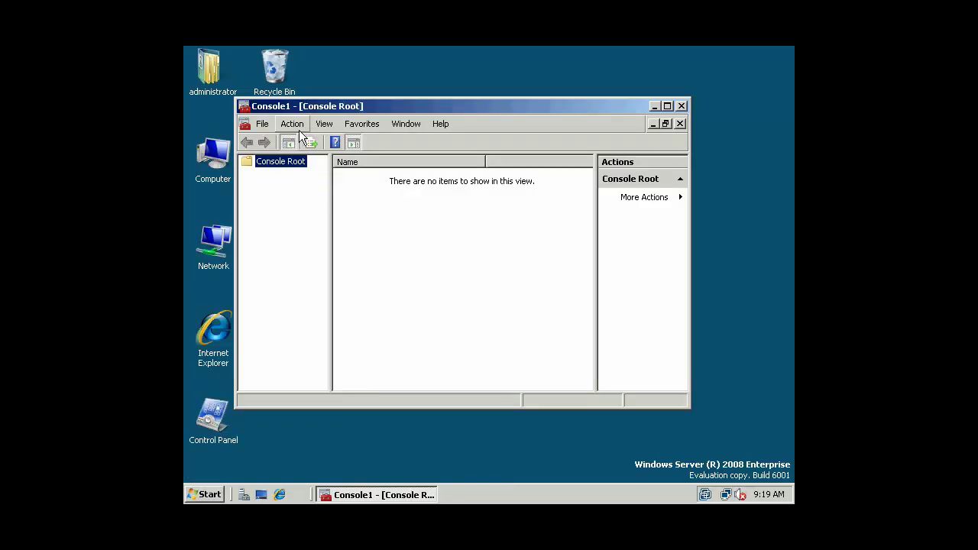
Add the Group Policy Management snap-in to the console.
click(263, 124)
click(277, 203)
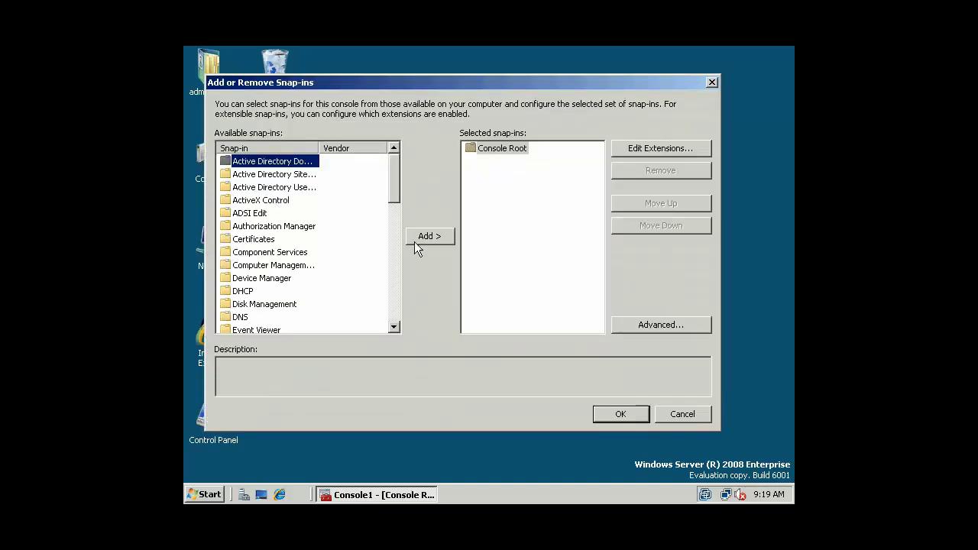
drag(395, 180, 393, 203)
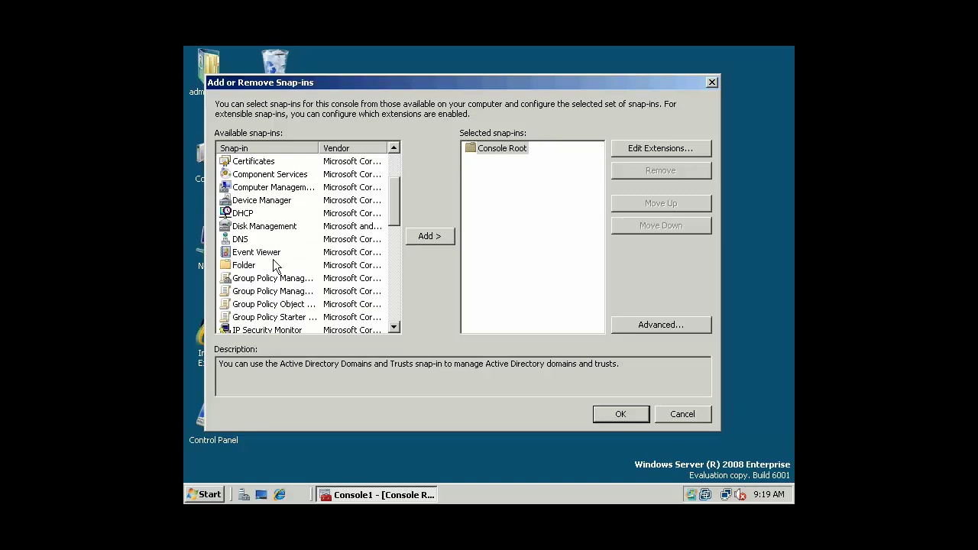
click(273, 279)
click(433, 235)
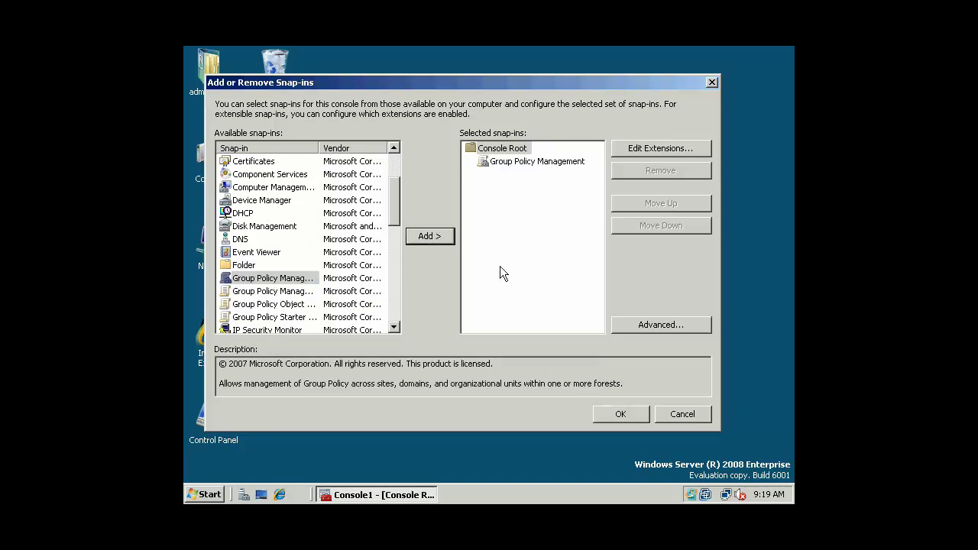
click(621, 413)
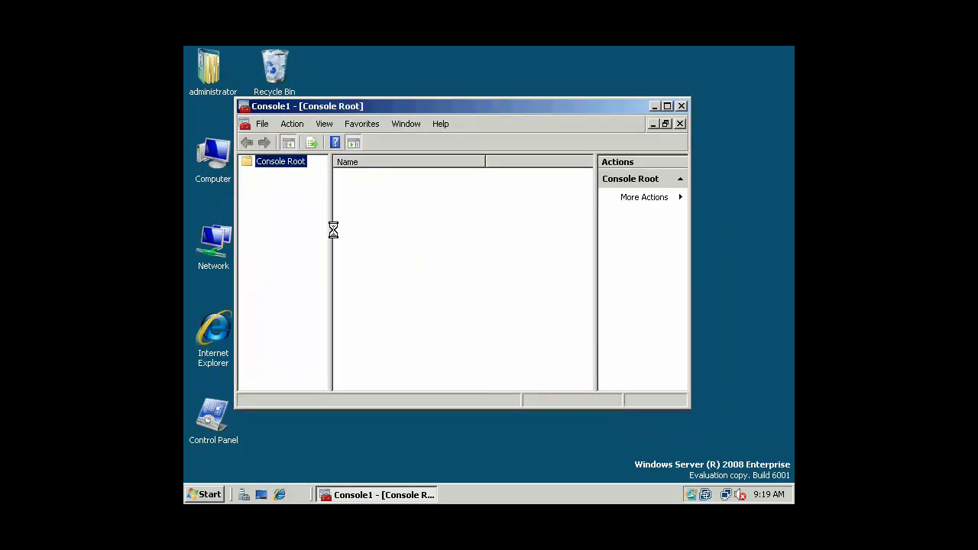
Maximize the console, widen its tree pane and expand Group Policy Management down to the contents of the pirates.arrrgh domain.
drag(330, 233, 374, 234)
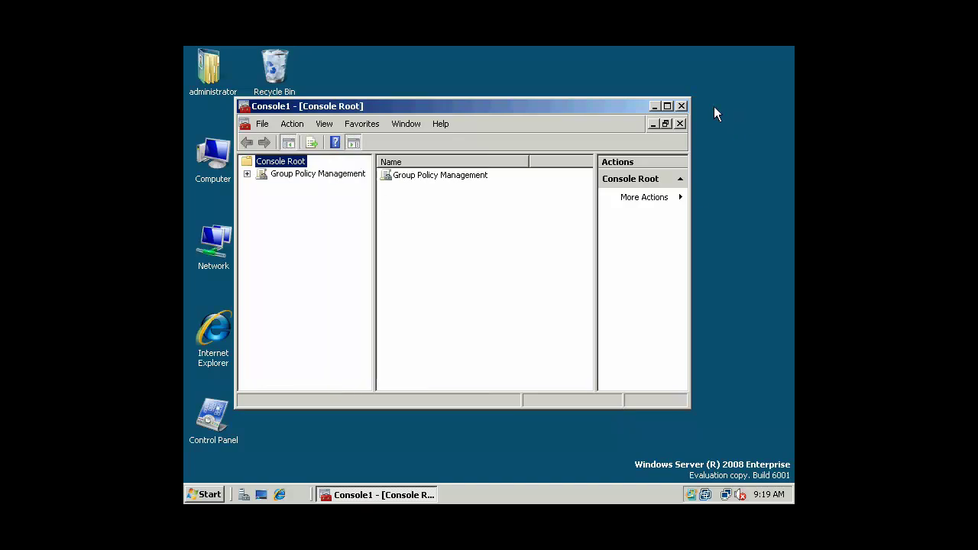
click(667, 106)
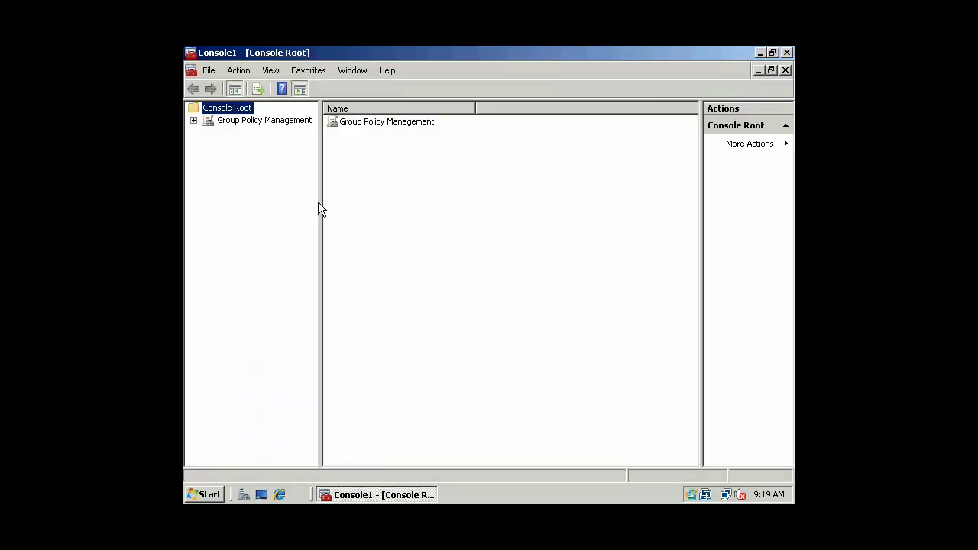
drag(319, 202, 368, 202)
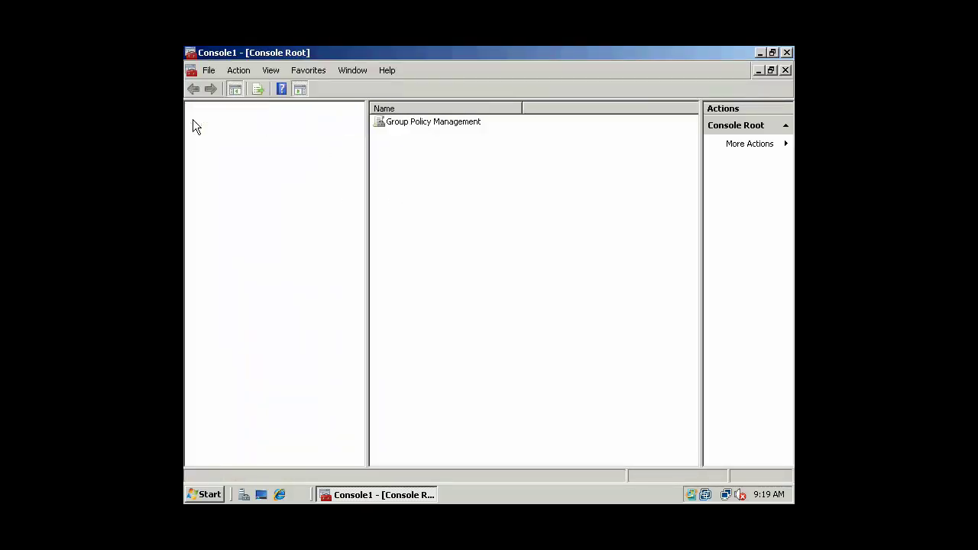
click(194, 121)
click(207, 133)
click(222, 146)
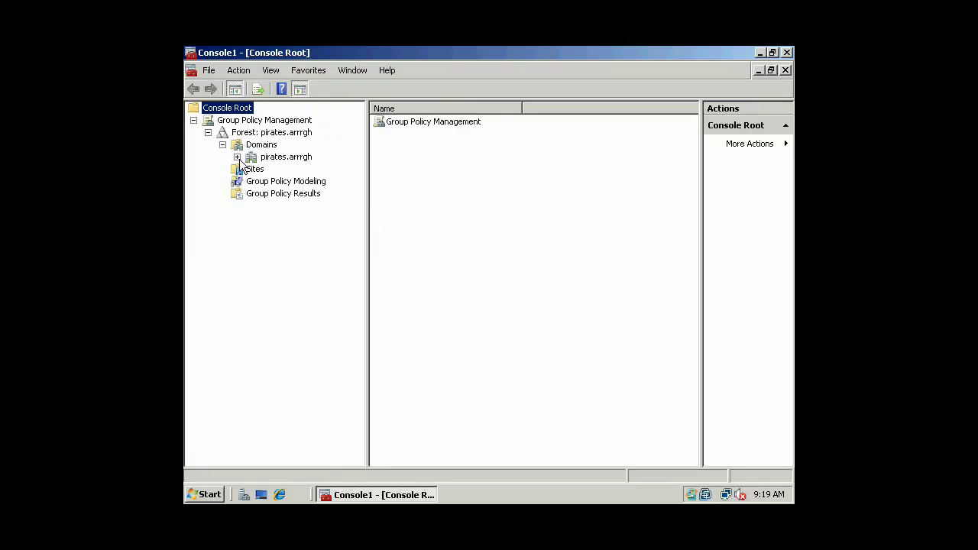
click(238, 158)
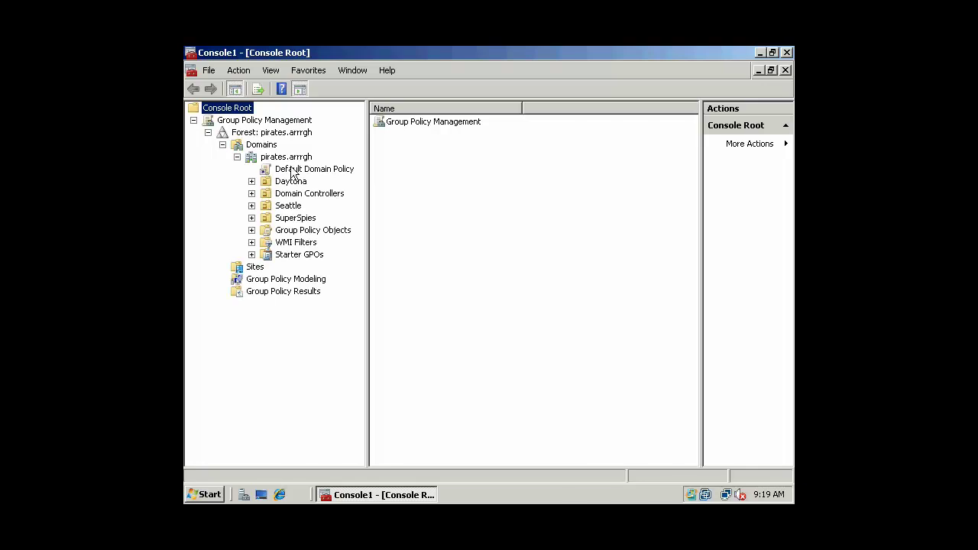
drag(364, 171, 385, 169)
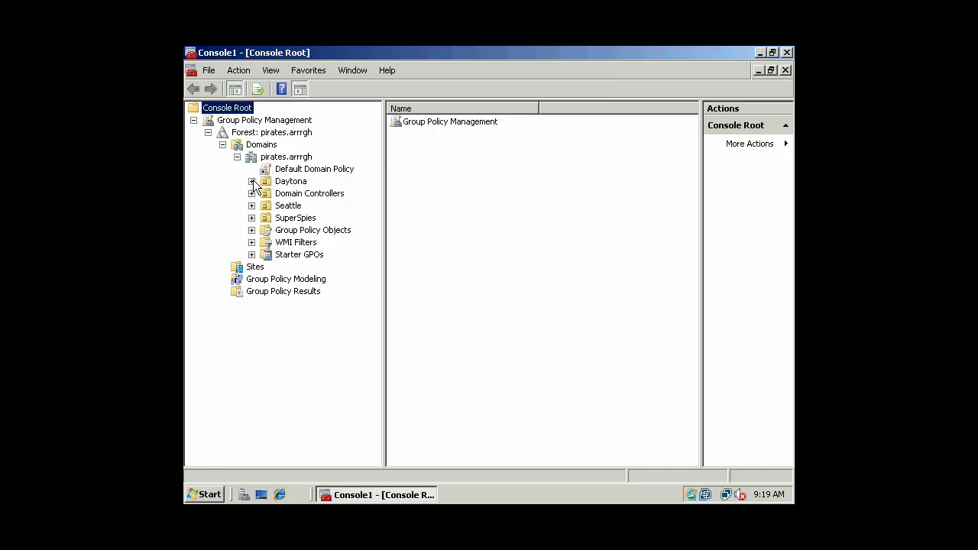
Display the scope of the Default Domain Policy and enlarge the details pane.
click(307, 171)
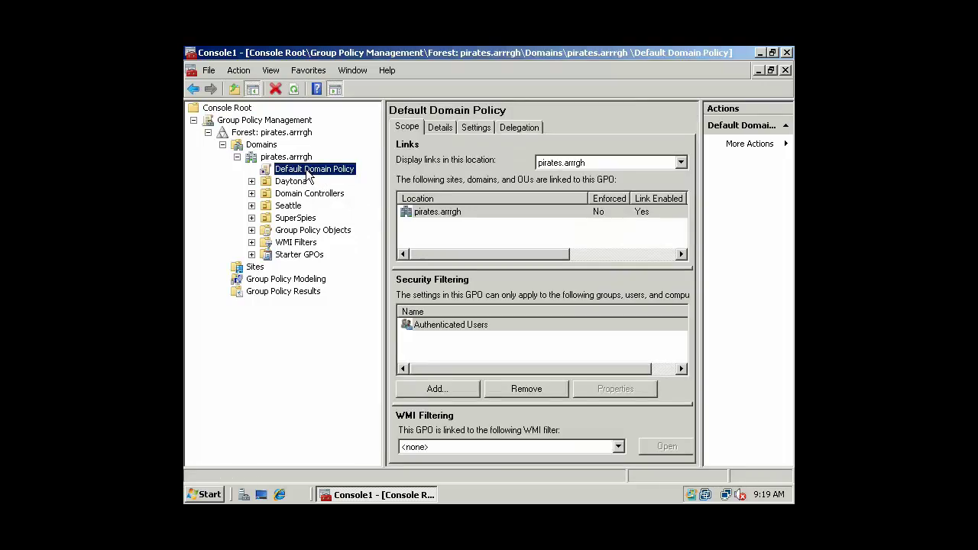
drag(385, 221, 357, 221)
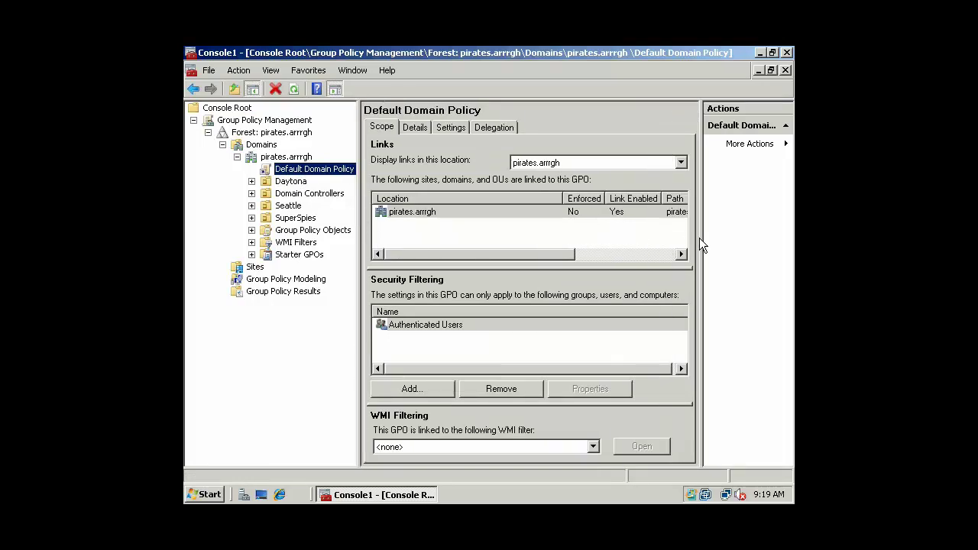
drag(699, 238, 761, 231)
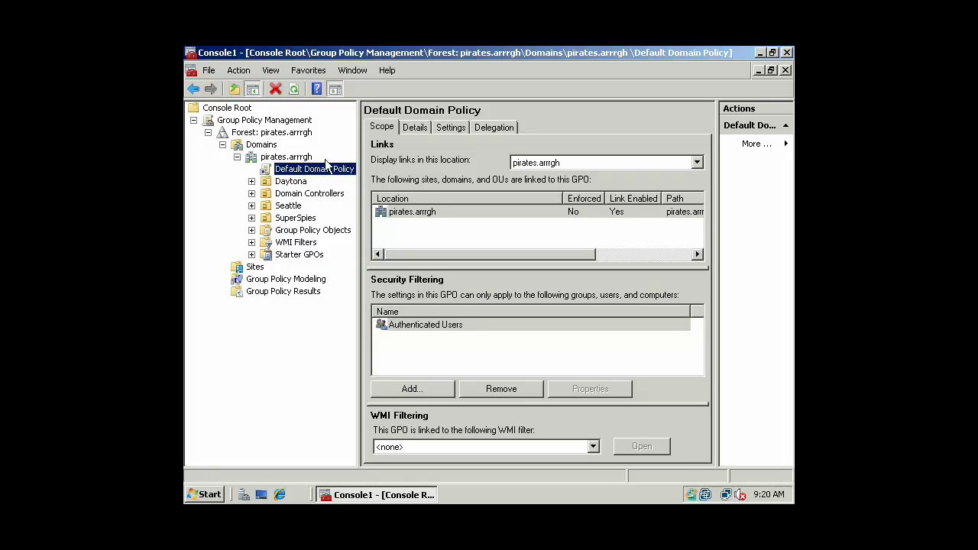
Expand the SuperSpies organizational unit, check its linked group policy objects and return to the Default Domain Policy.
click(252, 230)
click(252, 230)
click(252, 218)
click(282, 220)
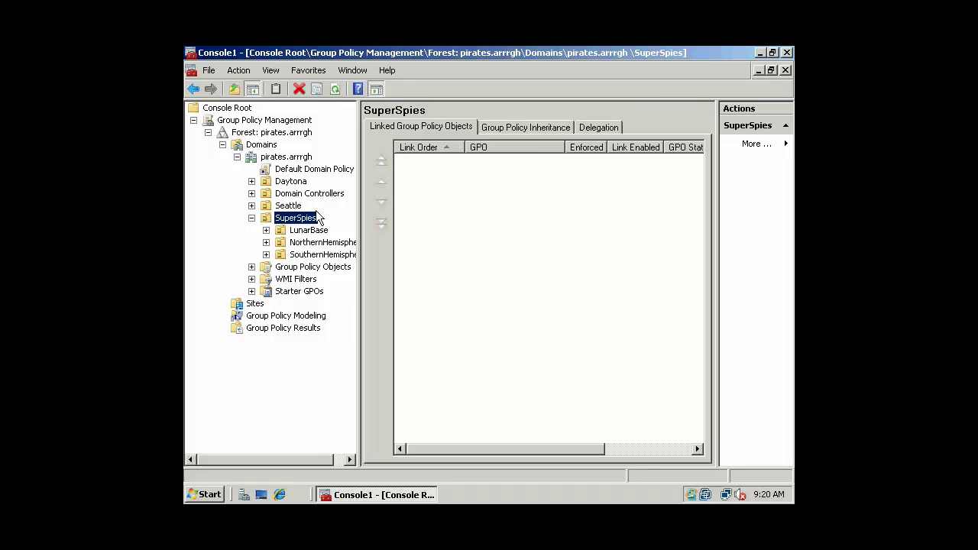
click(326, 171)
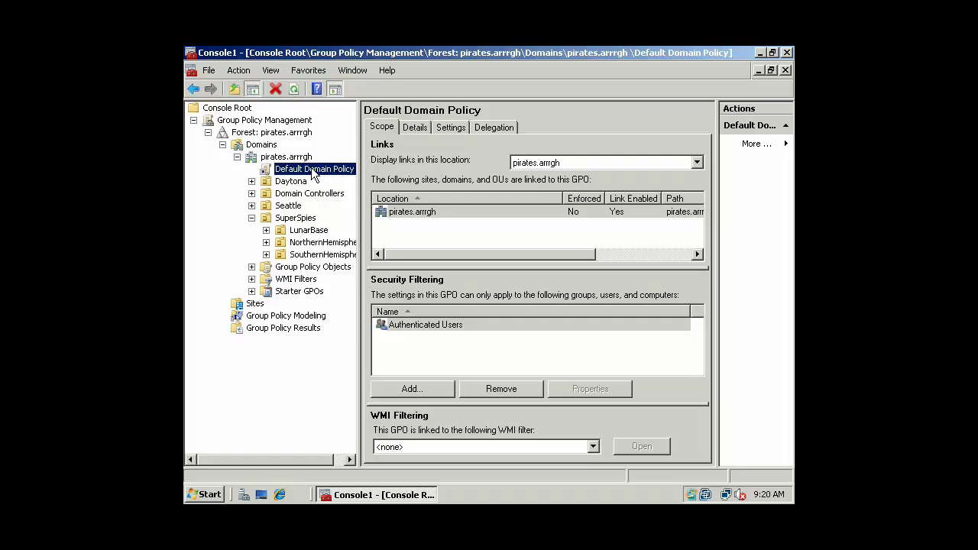
Disable the Default Domain Policy's link to the domain and enable it again.
right_click(312, 170)
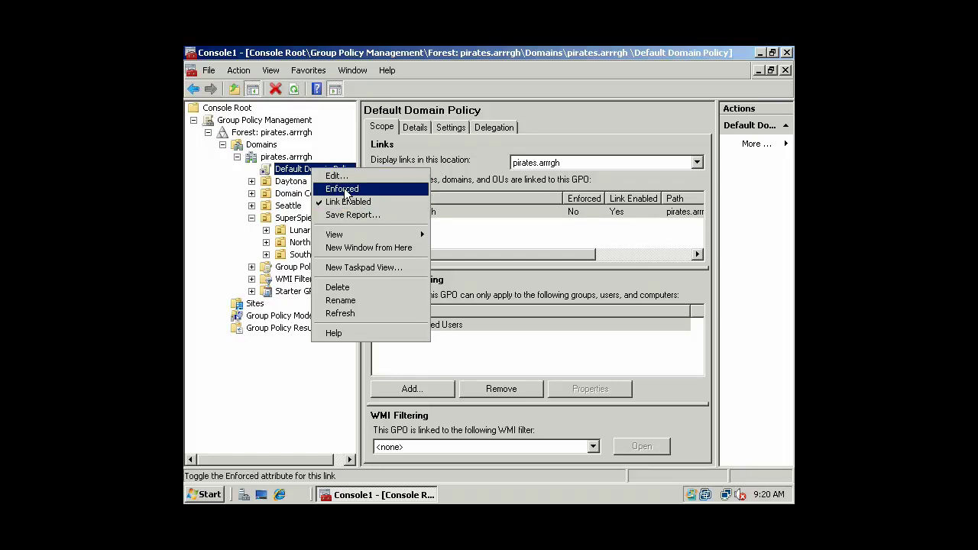
click(354, 205)
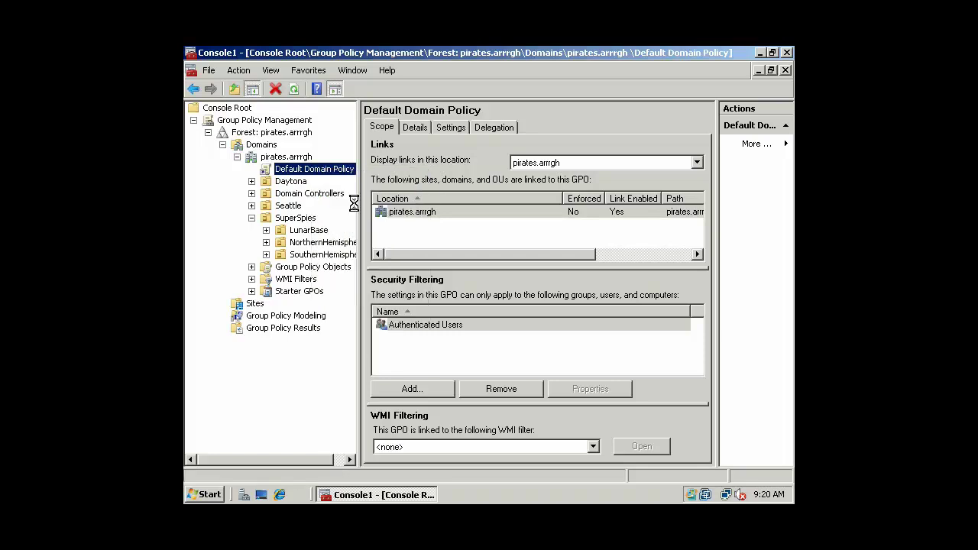
right_click(324, 168)
click(355, 203)
Set the Default Domain Policy link to Enforced.
right_click(300, 174)
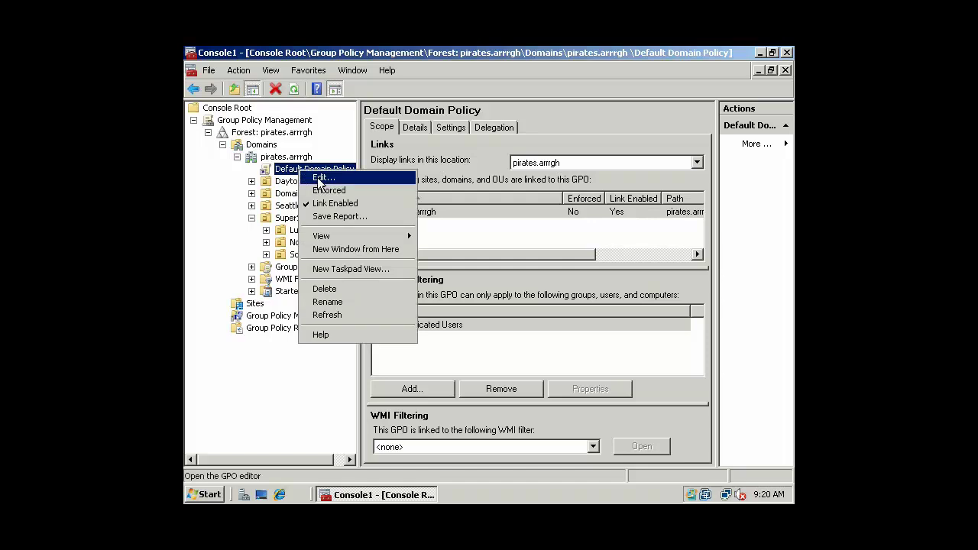
click(326, 192)
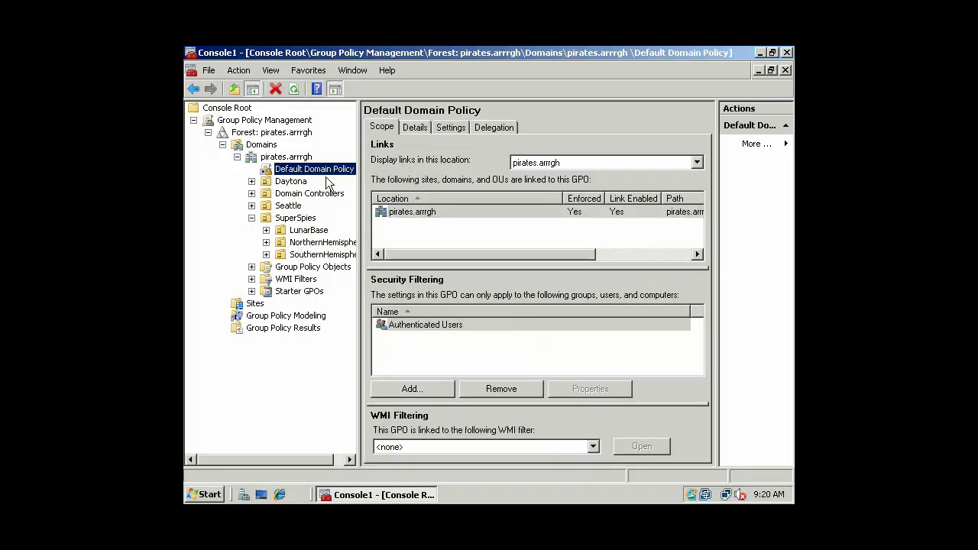
Open the Default Domain Policy in the Group Policy Management Editor and close the editor without changes.
right_click(319, 170)
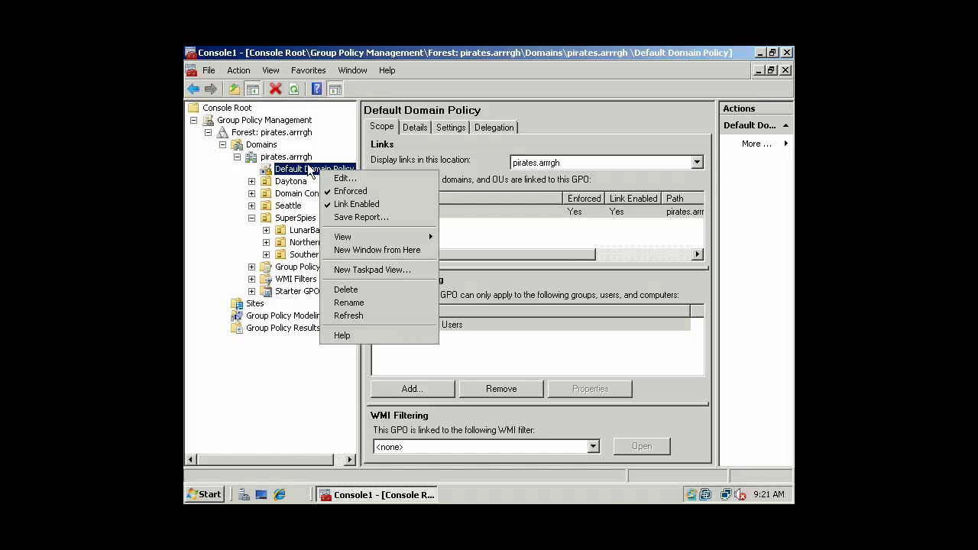
click(351, 180)
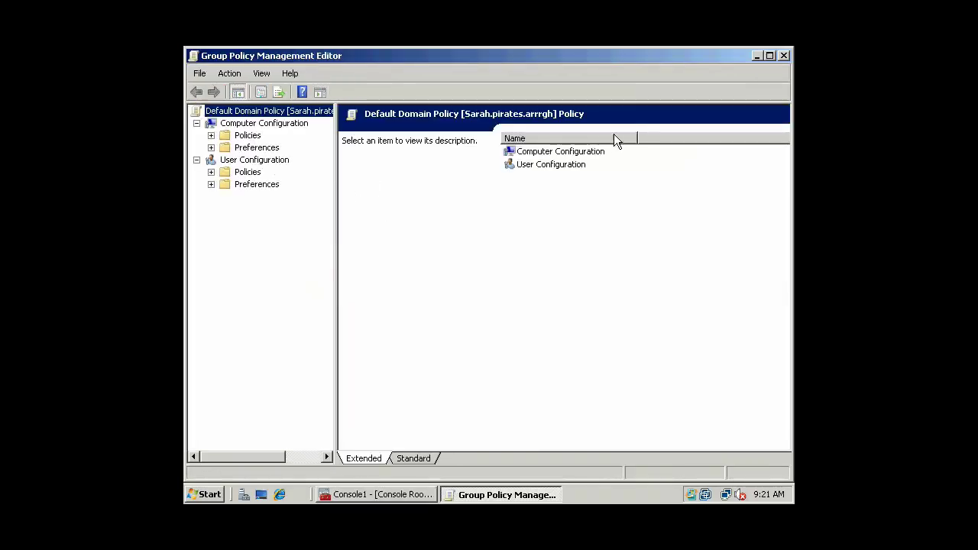
click(784, 56)
Turn off enforcement on the Default Domain Policy link and check its link options.
right_click(303, 167)
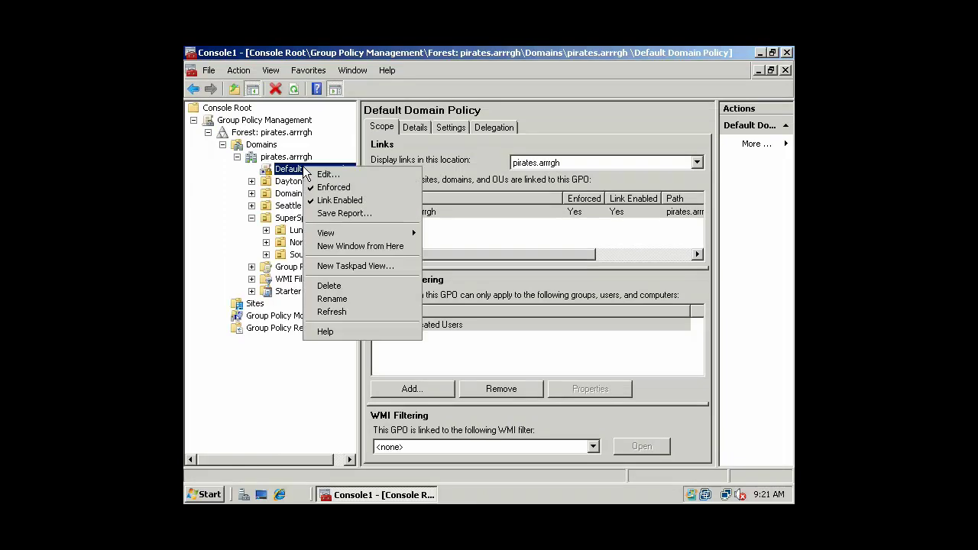
click(328, 188)
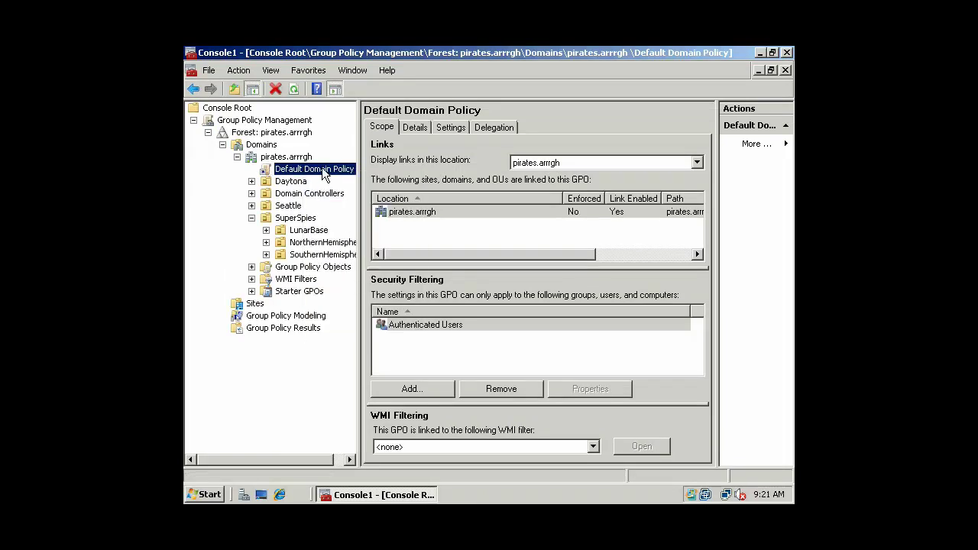
right_click(322, 175)
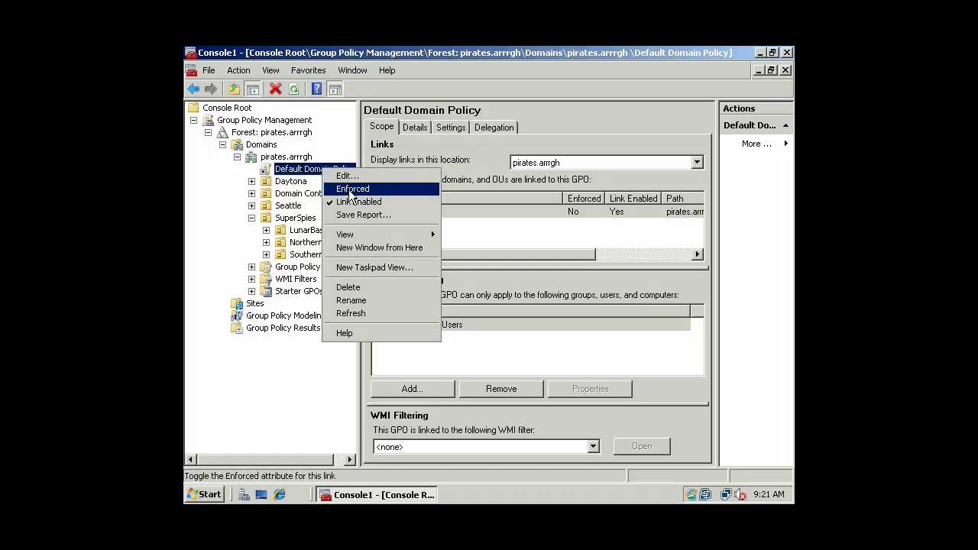
Create a GPO named SuperSpy_DesktopPolicy without a source starter GPO, linked to the SuperSpies organizational unit.
click(296, 221)
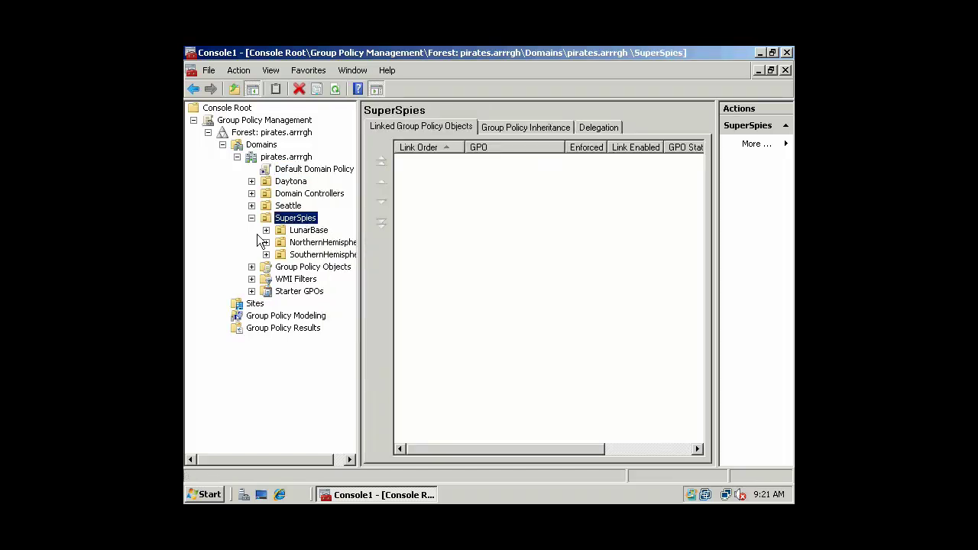
right_click(295, 224)
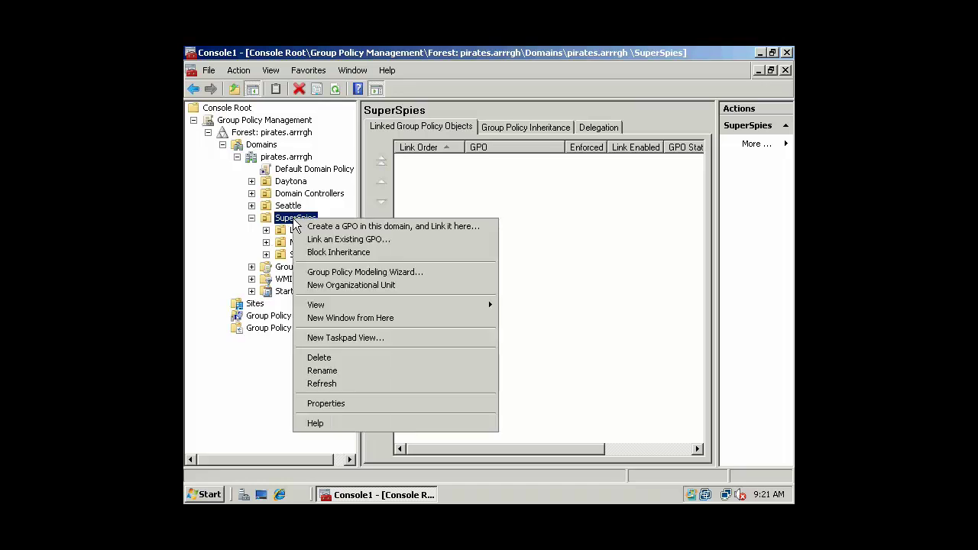
click(380, 228)
drag(447, 243, 338, 243)
text(DesktopPolicy)
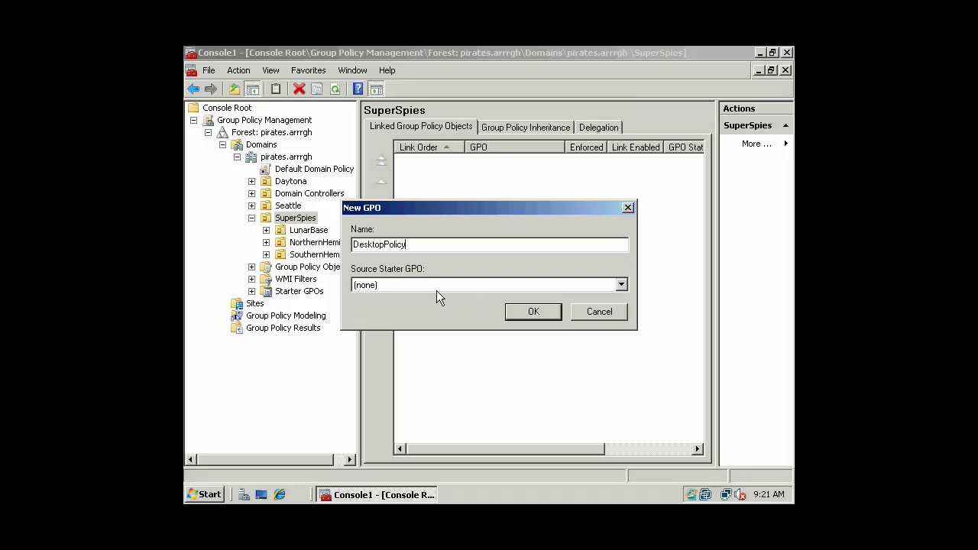
click(354, 245)
text(SuperSpy_)
click(535, 312)
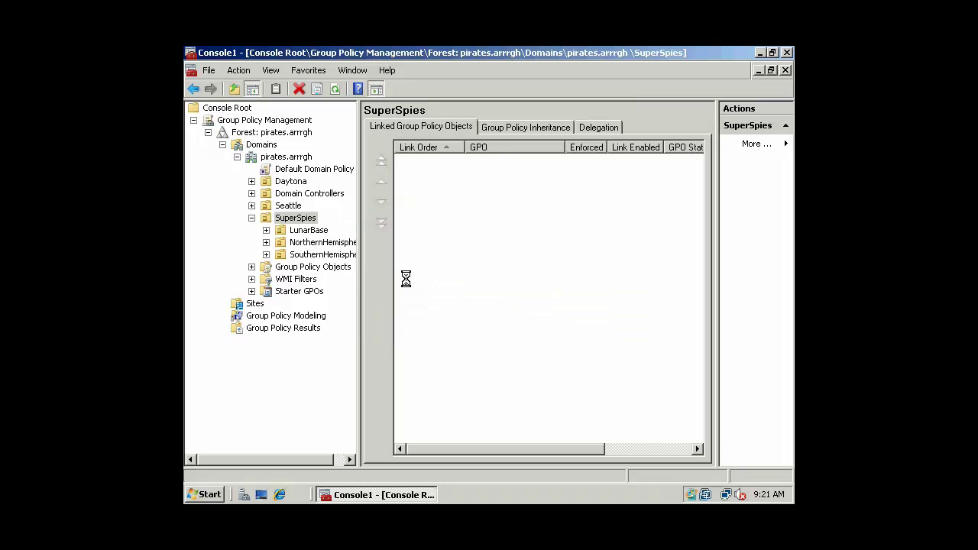
Select the SuperSpy_DesktopPolicy link under SuperSpies, widen the console tree to fit its name, and check its link options.
click(336, 231)
drag(363, 244, 386, 245)
right_click(320, 235)
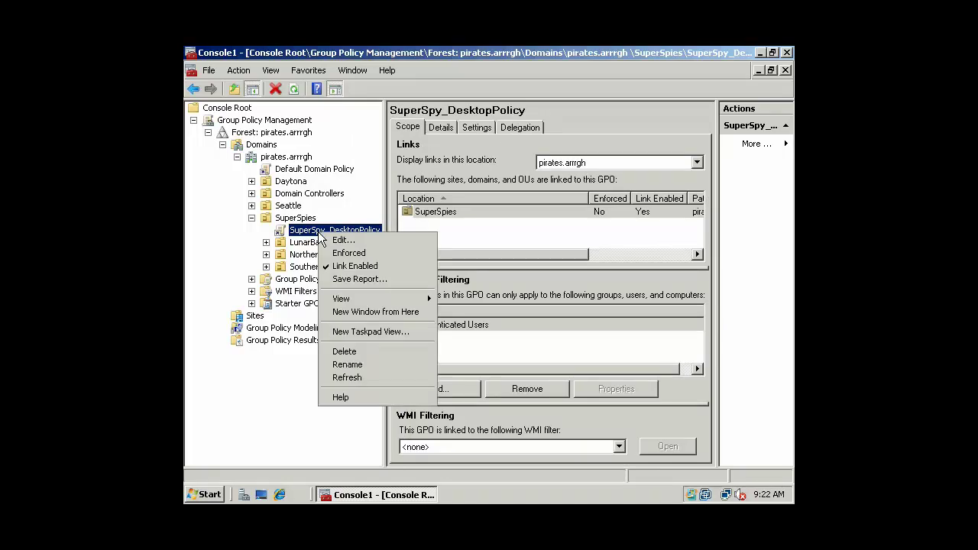
Block inheritance on the SuperSpies organizational unit.
click(288, 219)
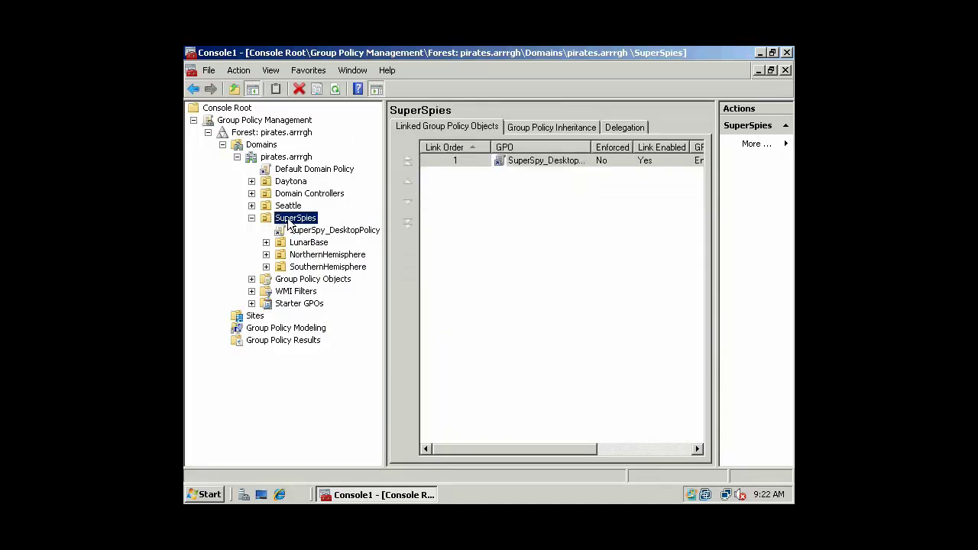
right_click(288, 219)
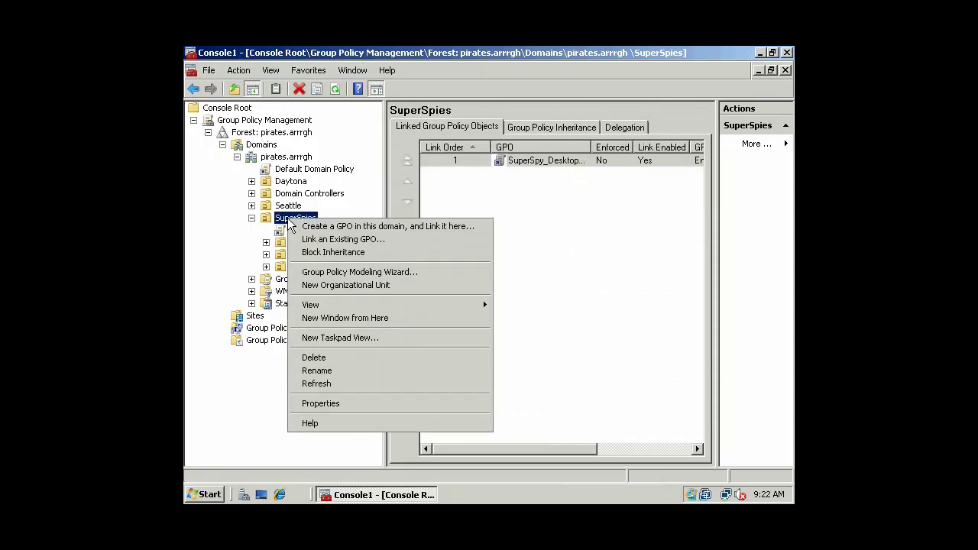
click(330, 253)
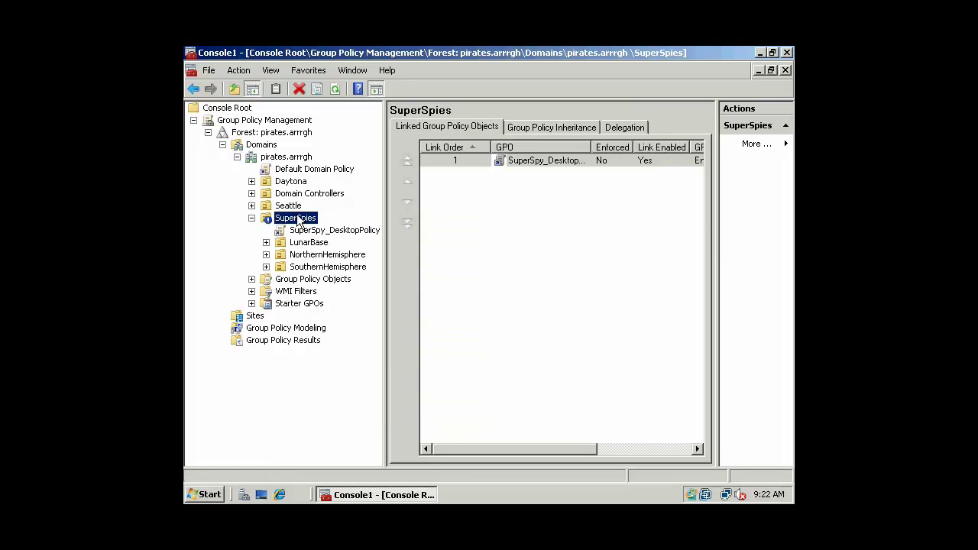
Compare the scope and link options of the Default Domain Policy with those of SuperSpy_DesktopPolicy and the SuperSpies organizational unit.
click(306, 173)
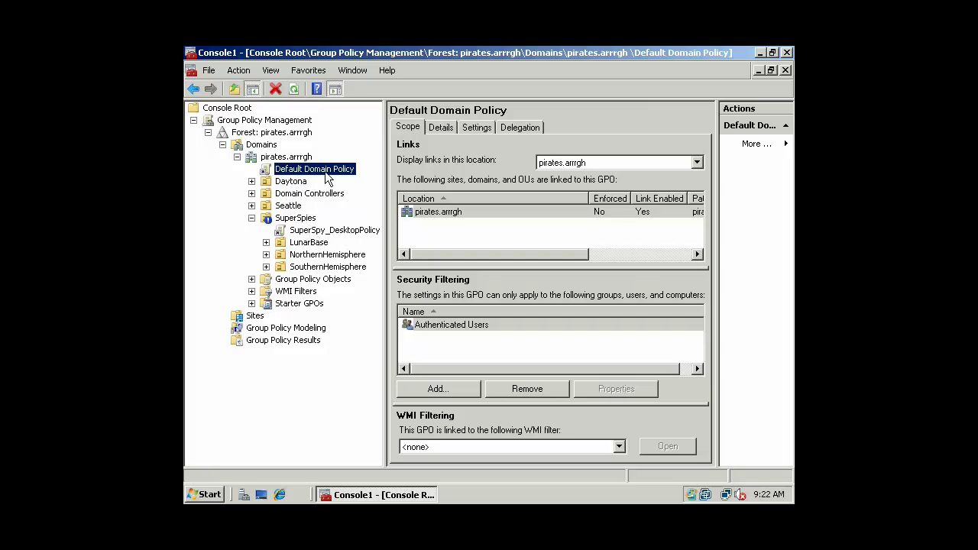
click(335, 232)
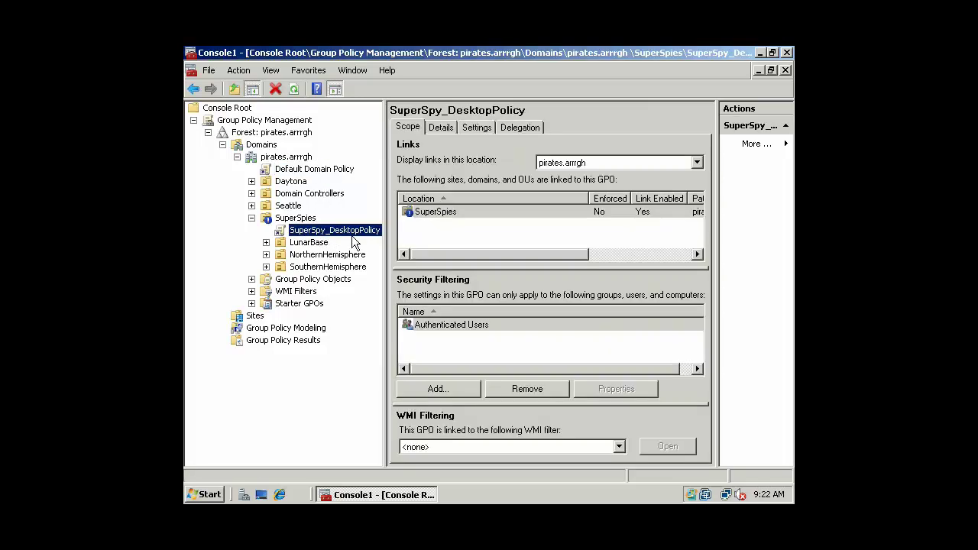
click(303, 170)
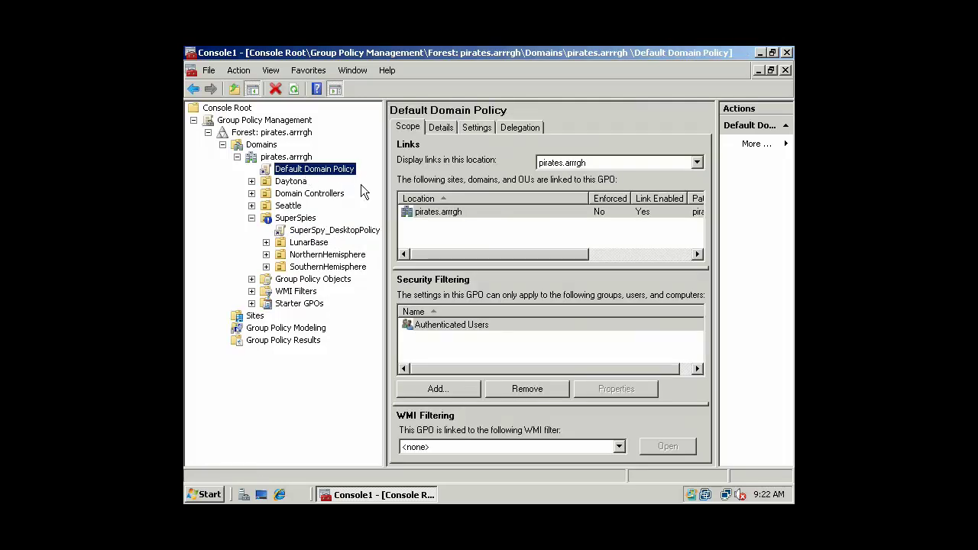
right_click(314, 172)
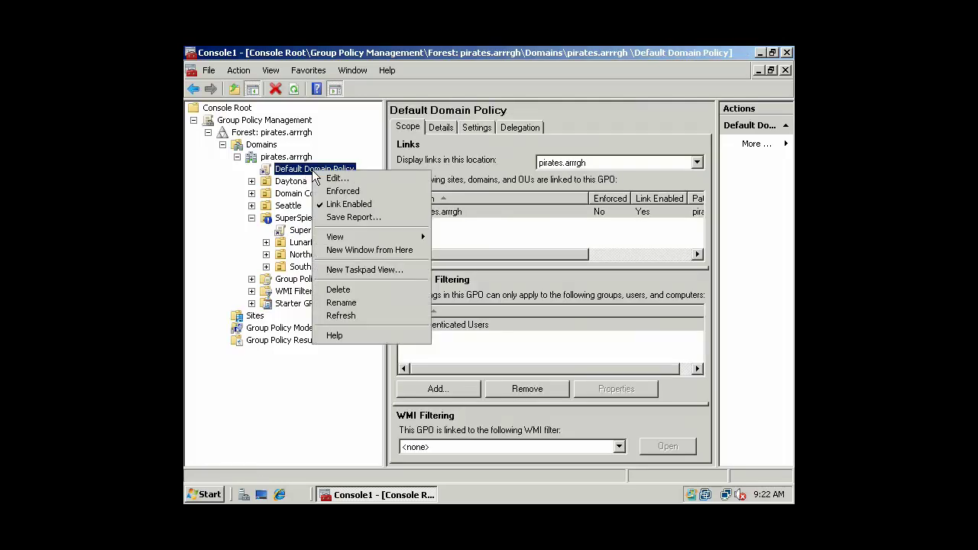
click(293, 219)
click(298, 231)
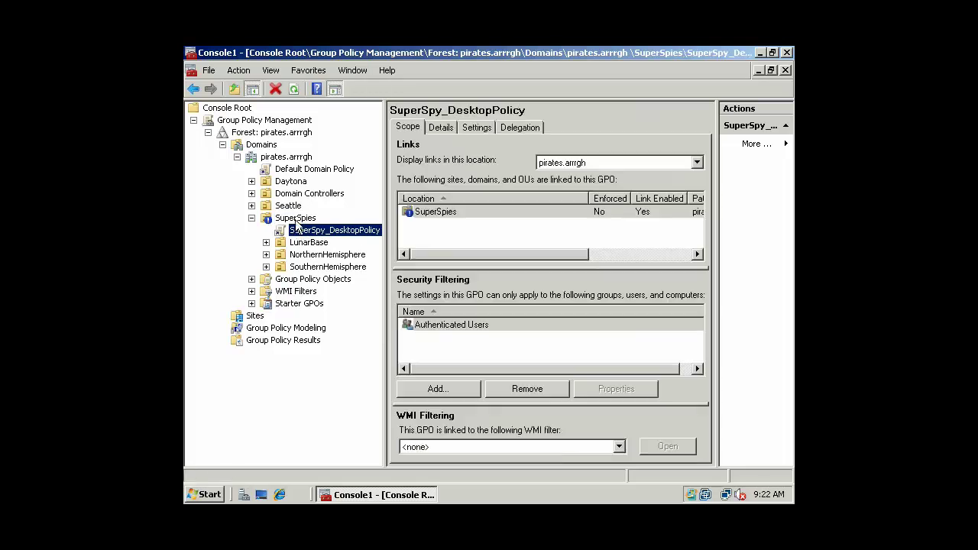
click(294, 219)
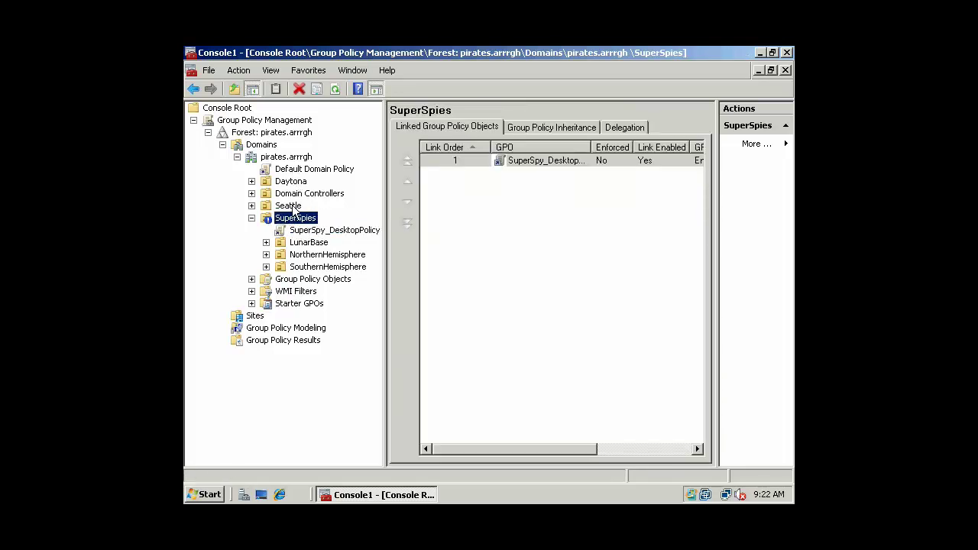
click(304, 229)
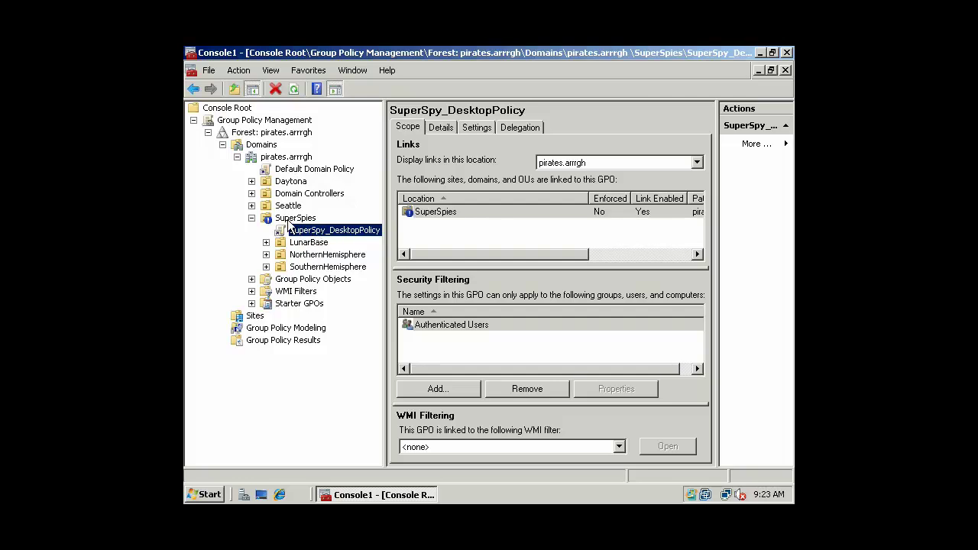
click(287, 219)
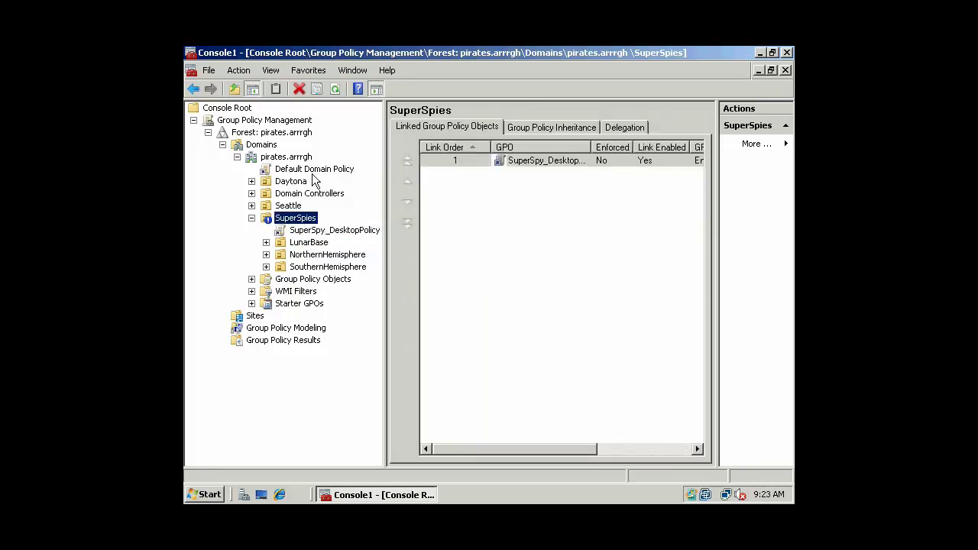
Set the Default Domain Policy link to Enforced and check the Block Inheritance option on SuperSpies.
right_click(305, 168)
click(325, 176)
right_click(291, 221)
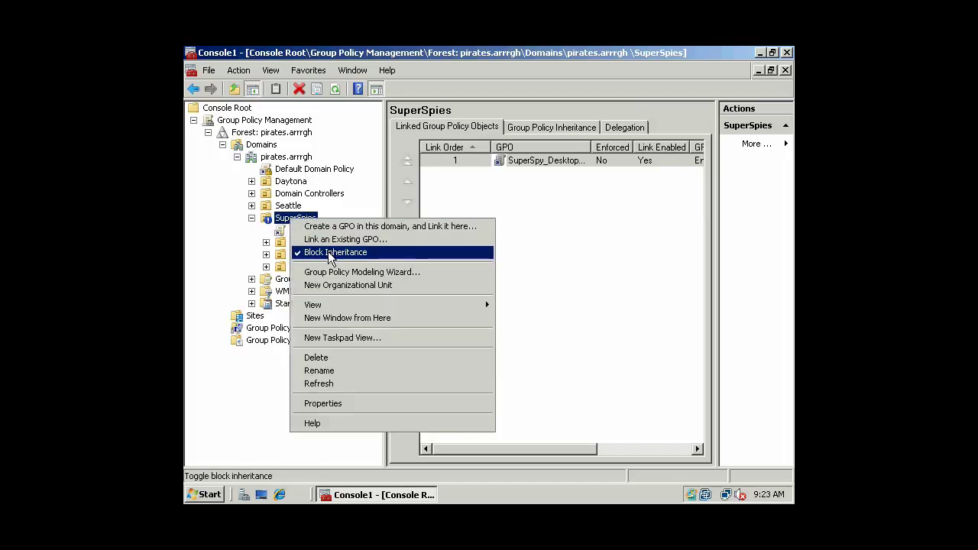
Turn off enforcement on the Default Domain Policy link and remove Block Inheritance from the SuperSpies organizational unit.
click(294, 170)
right_click(292, 170)
click(313, 189)
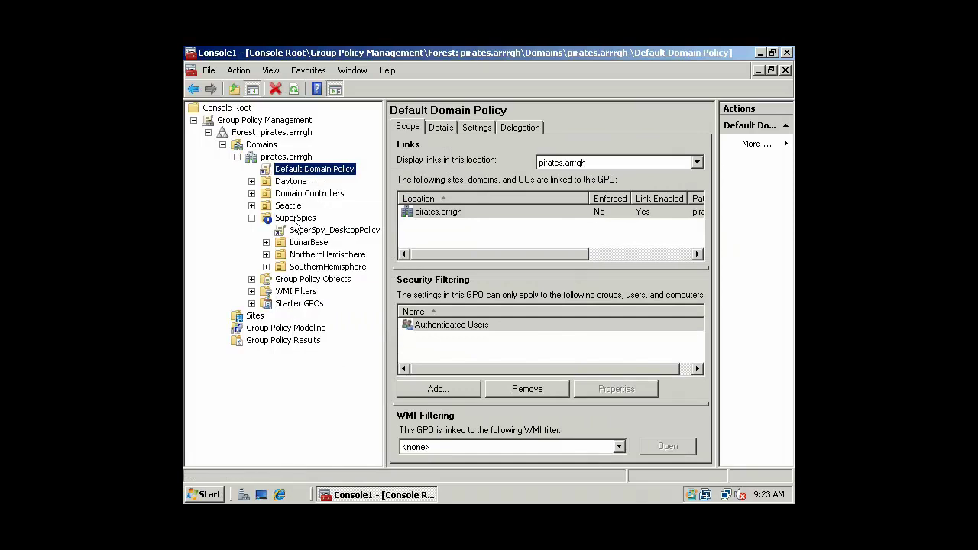
click(295, 220)
right_click(295, 220)
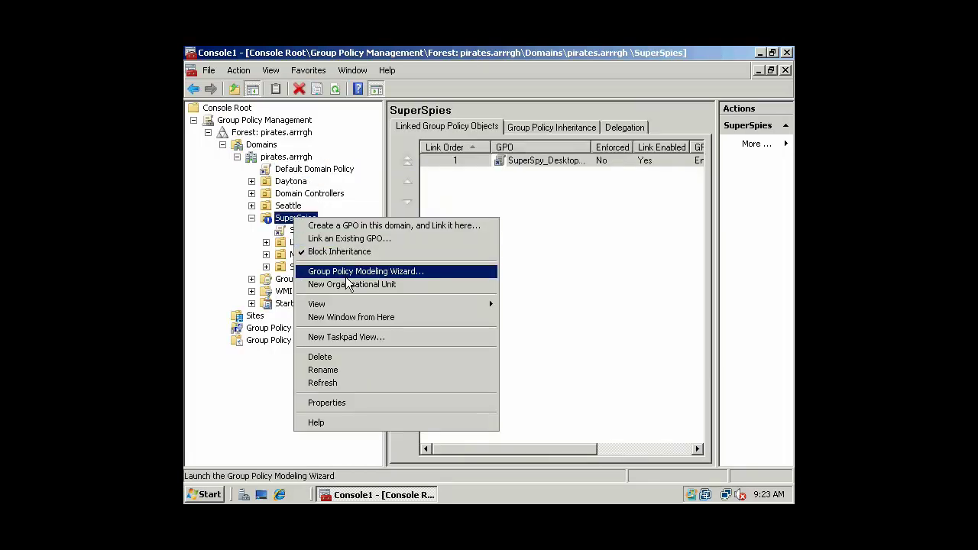
click(342, 252)
Open SuperSpy_DesktopPolicy for editing and go to the Desktop subfolder of the Desktop administrative templates under User Configuration policies.
click(318, 231)
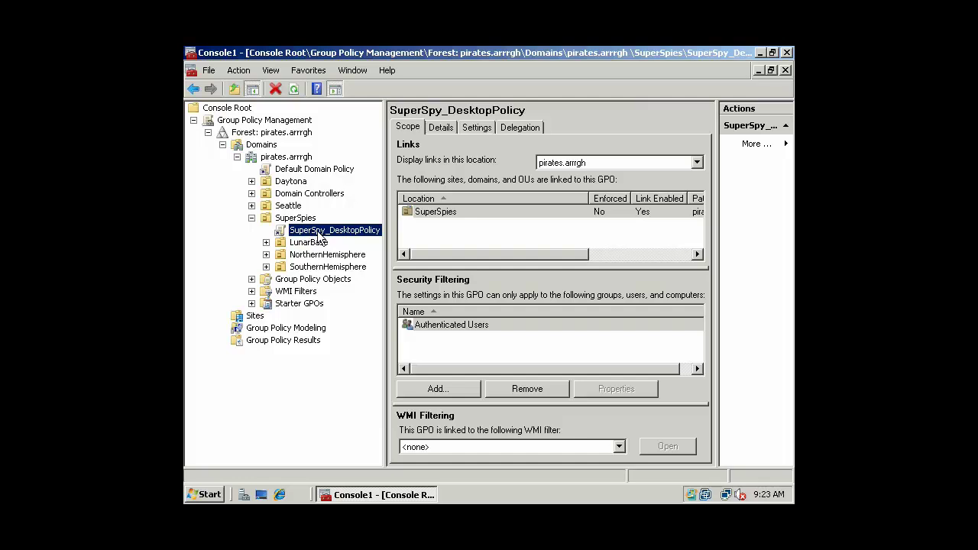
right_click(319, 231)
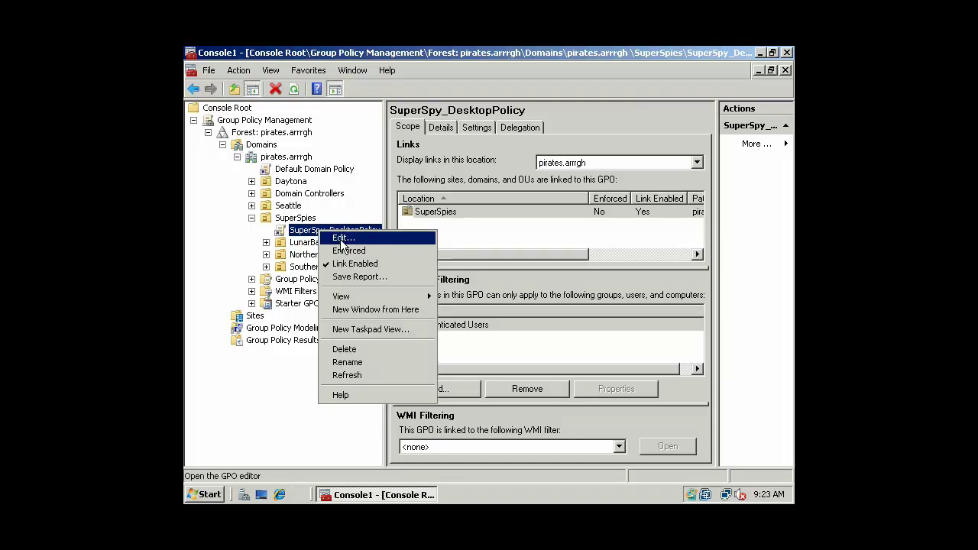
click(343, 240)
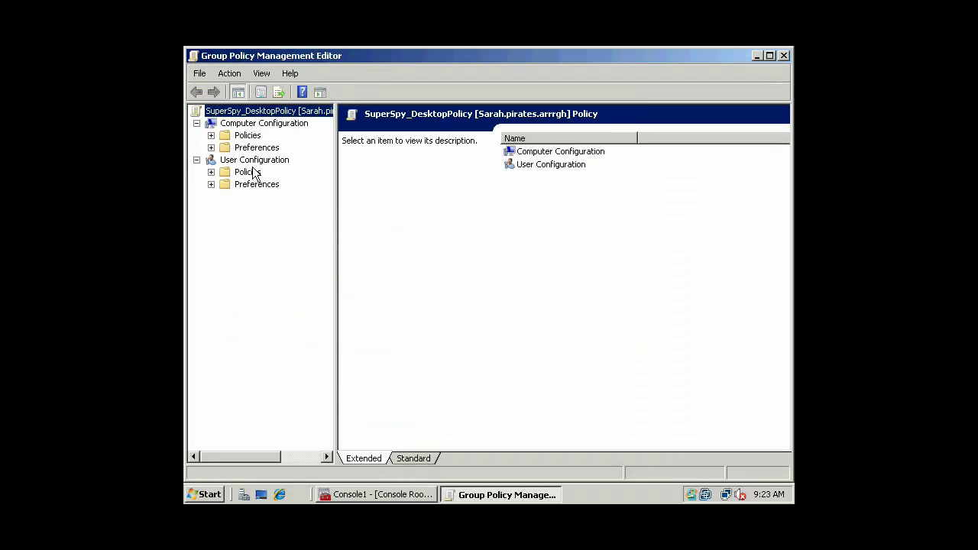
click(211, 172)
click(225, 208)
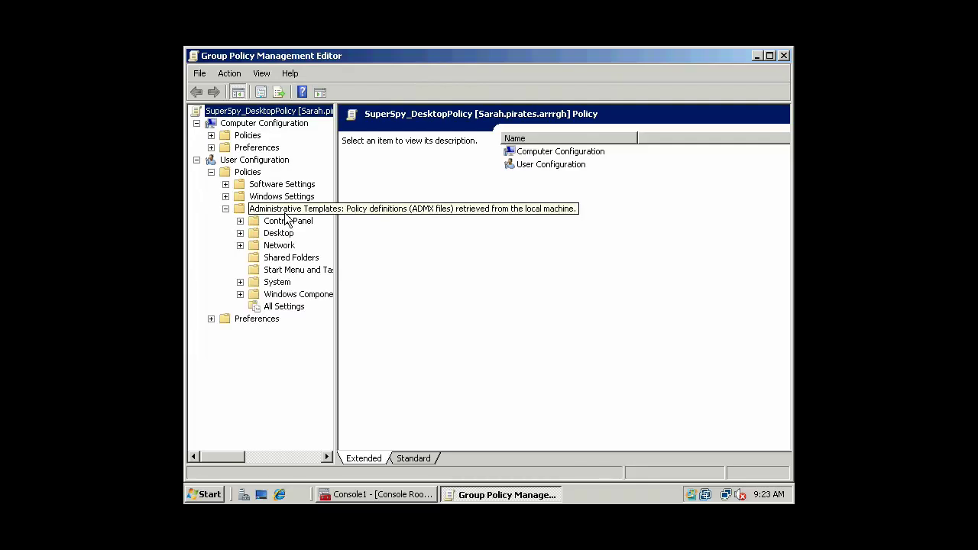
click(240, 233)
click(278, 234)
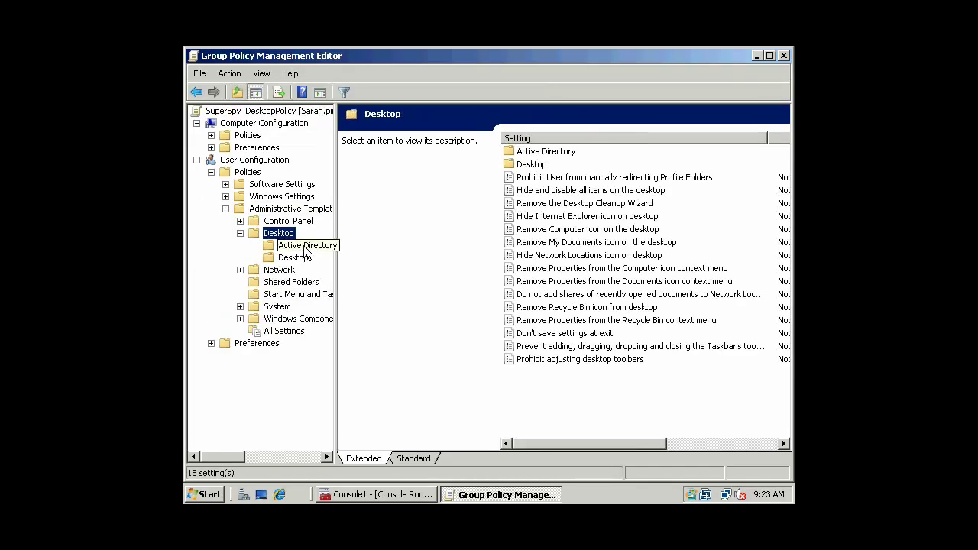
click(306, 246)
click(302, 257)
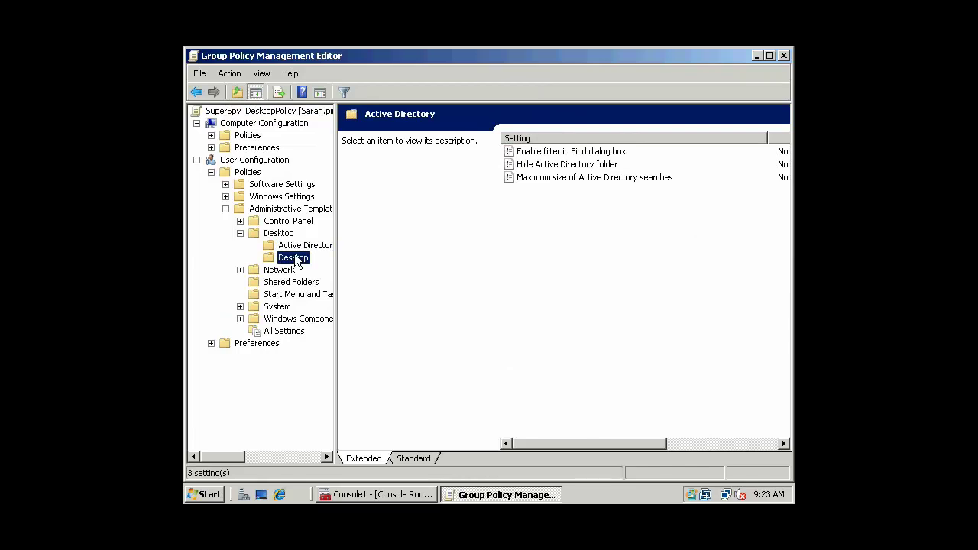
drag(334, 258, 348, 259)
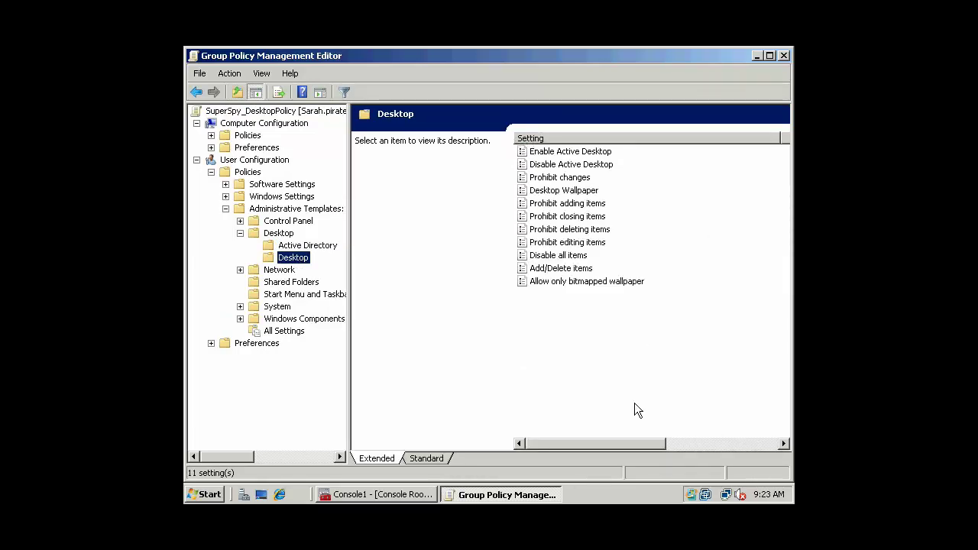
Set the Enable Active Desktop policy to Enabled and check the State column for it and the Disable Active Desktop policy.
mouse_move(607, 445)
mouse_down()
mouse_move(666, 445)
mouse_move(600, 443)
mouse_up()
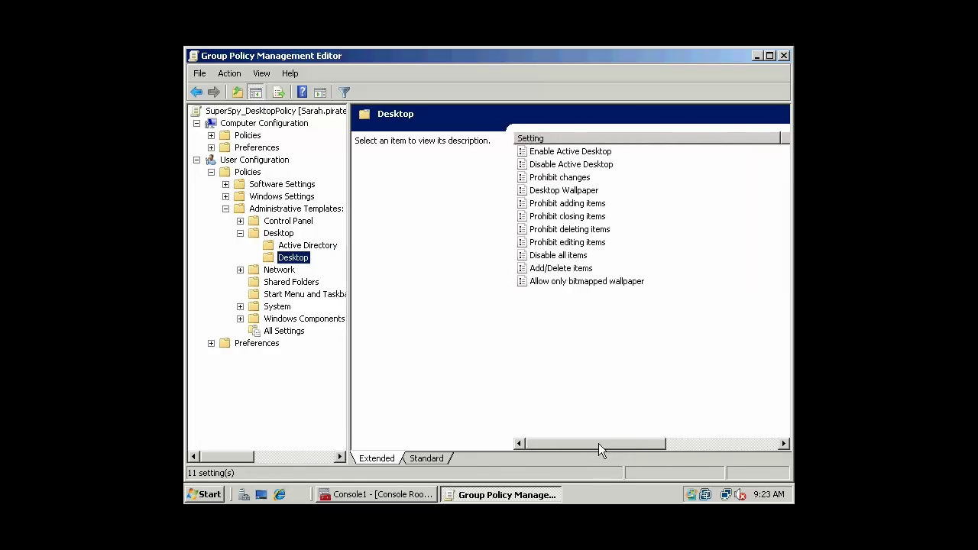
click(312, 247)
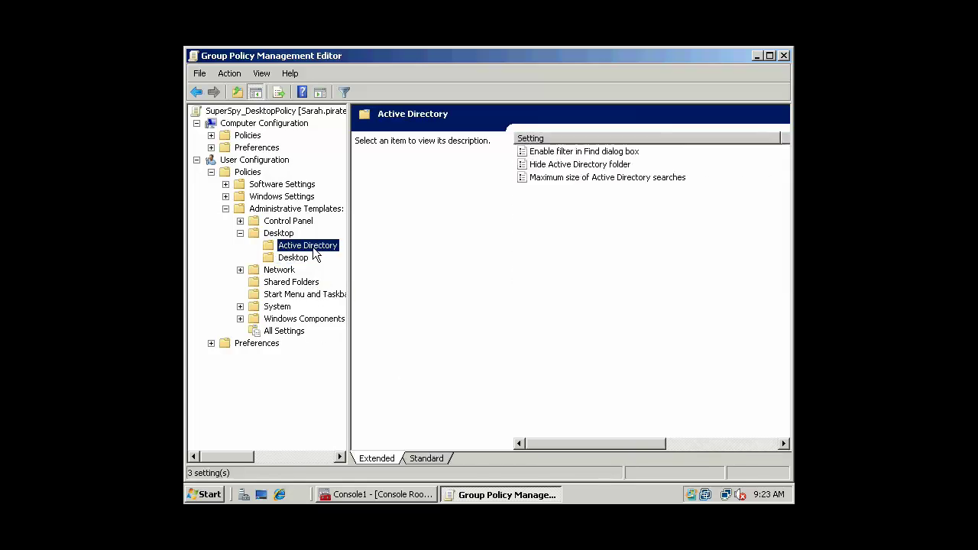
click(302, 257)
click(579, 152)
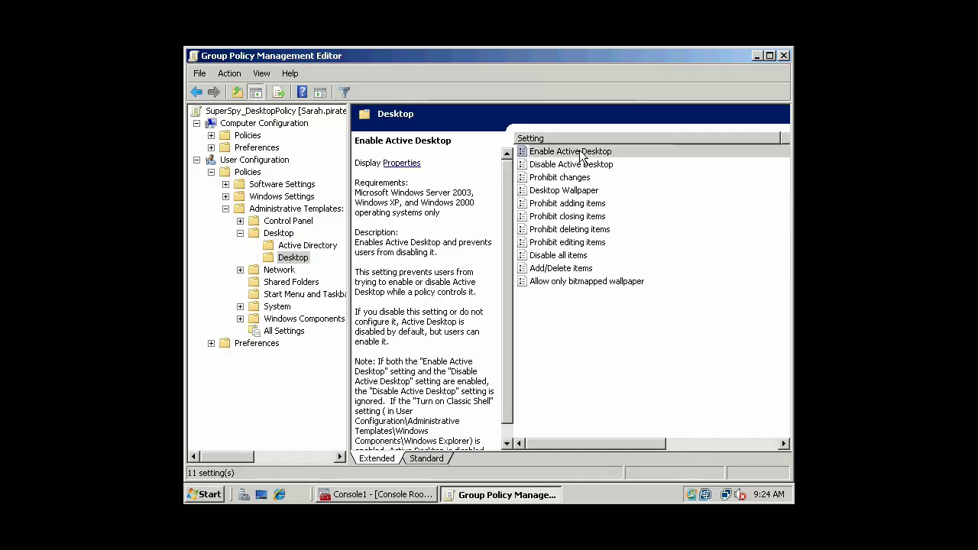
double_click(581, 154)
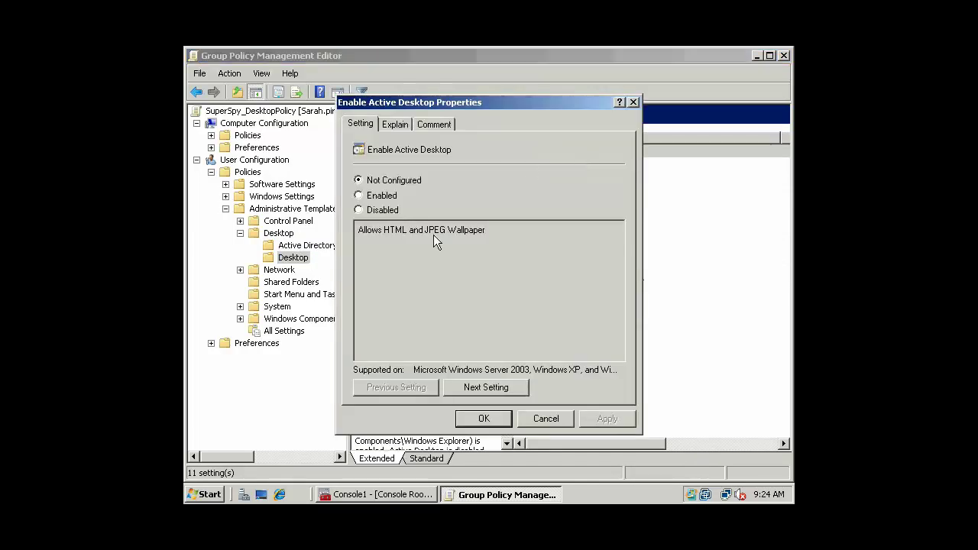
click(386, 197)
click(489, 422)
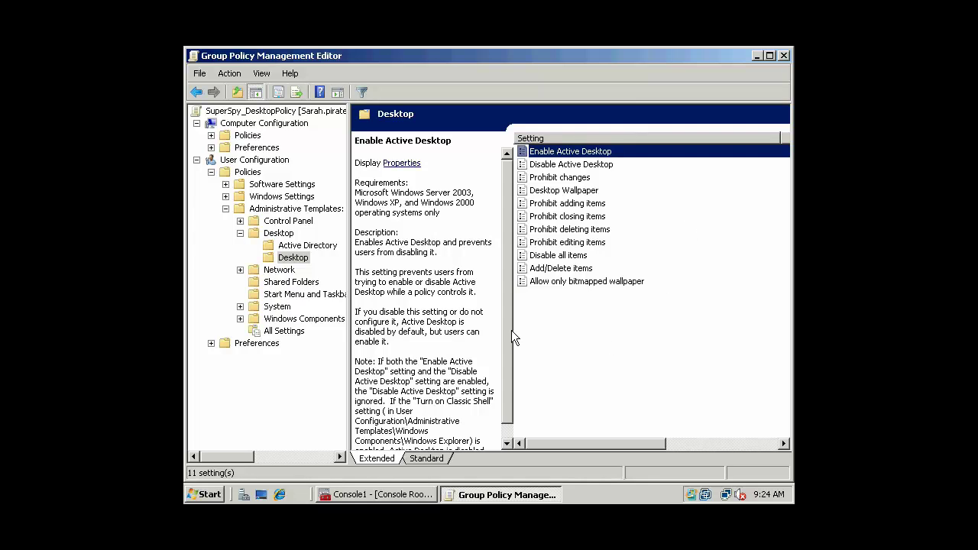
drag(245, 456, 264, 456)
drag(348, 350, 254, 351)
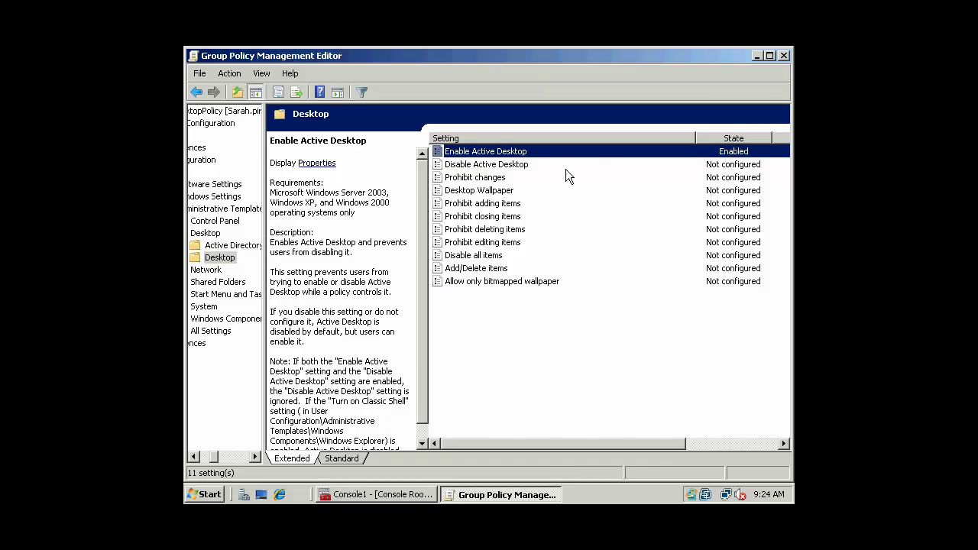
click(527, 163)
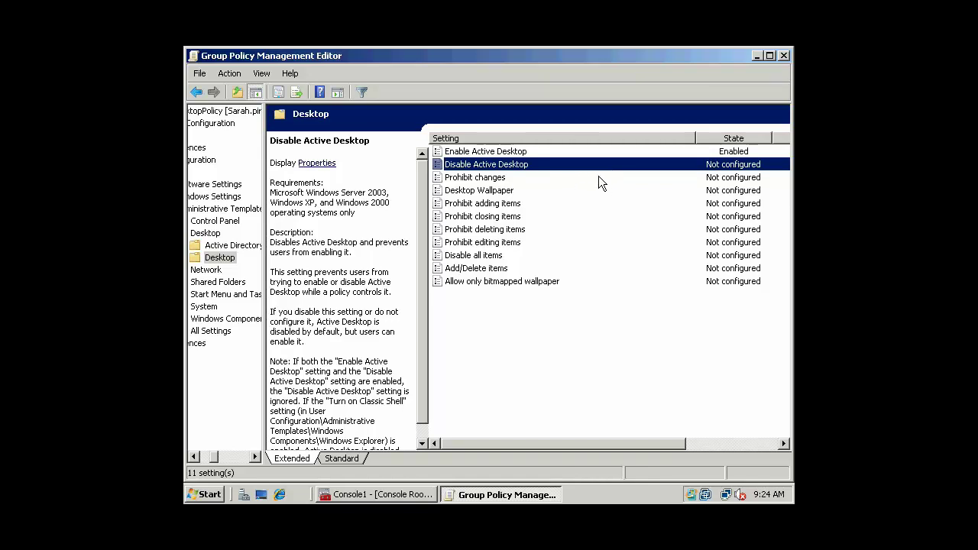
Open the Desktop Wallpaper policy's properties and set the policy to Enabled.
click(515, 195)
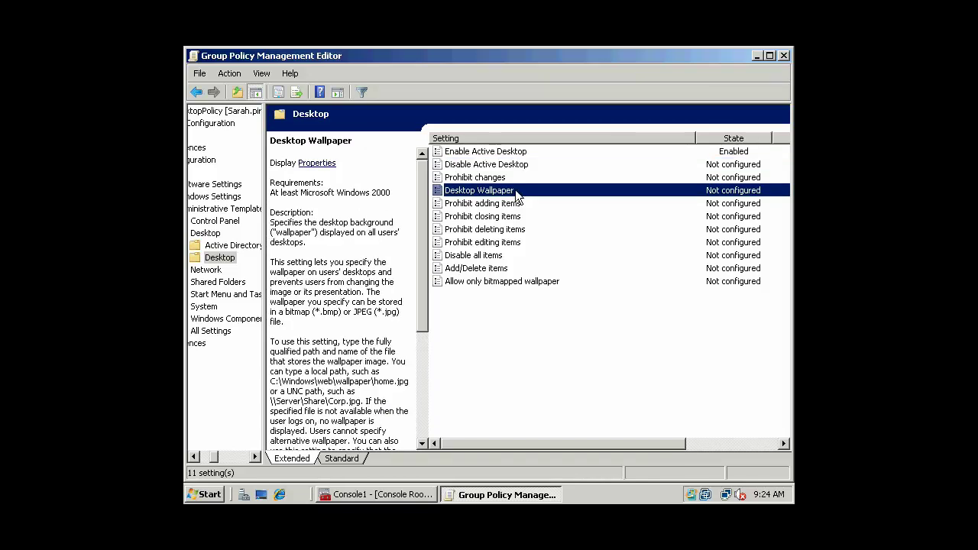
double_click(517, 195)
drag(475, 105, 552, 71)
click(460, 159)
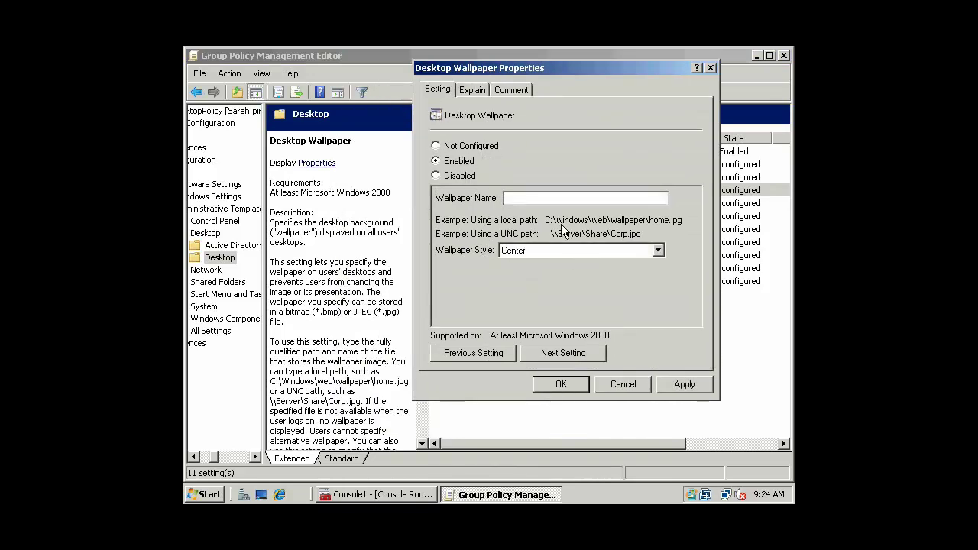
click(533, 200)
text(c:\wallpaper\wall.jpg)
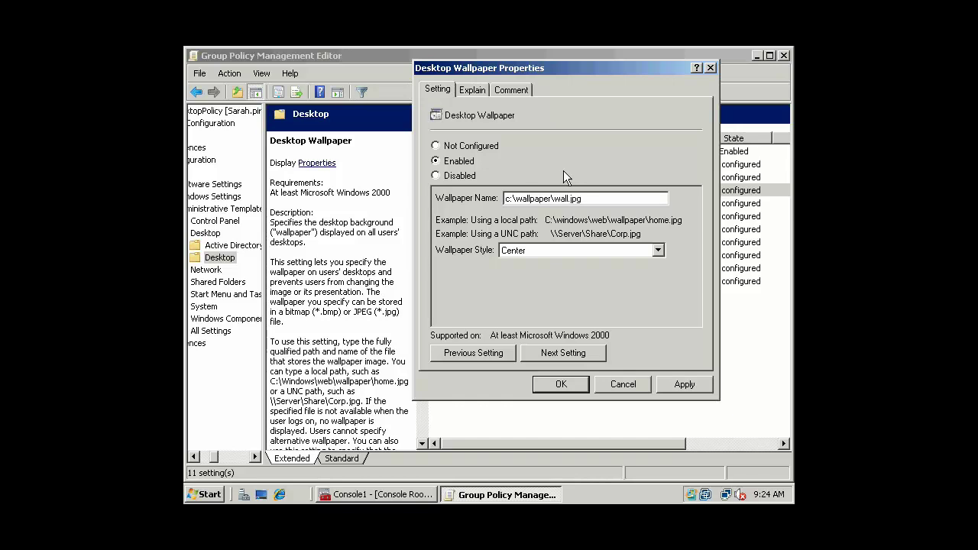
drag(600, 199, 499, 197)
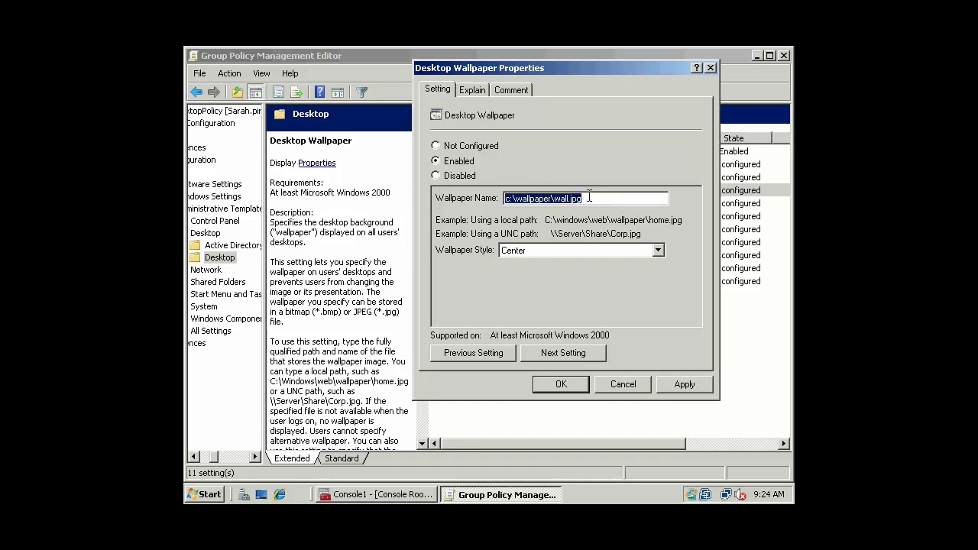
click(512, 198)
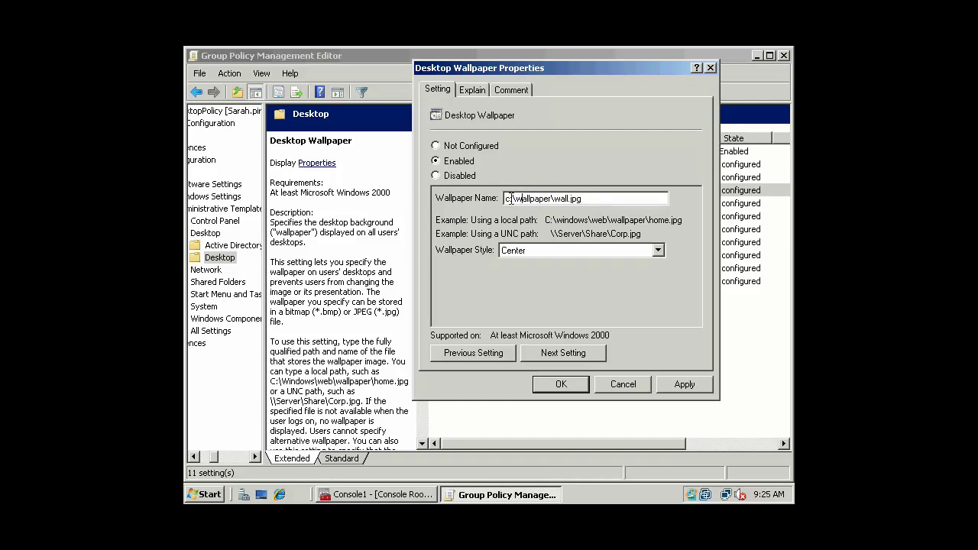
double_click(580, 198)
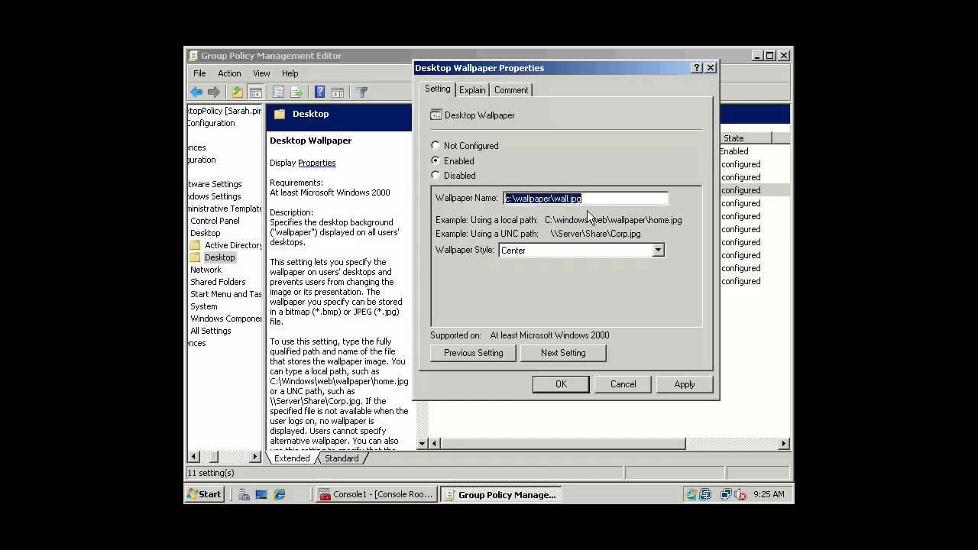
key(Delete)
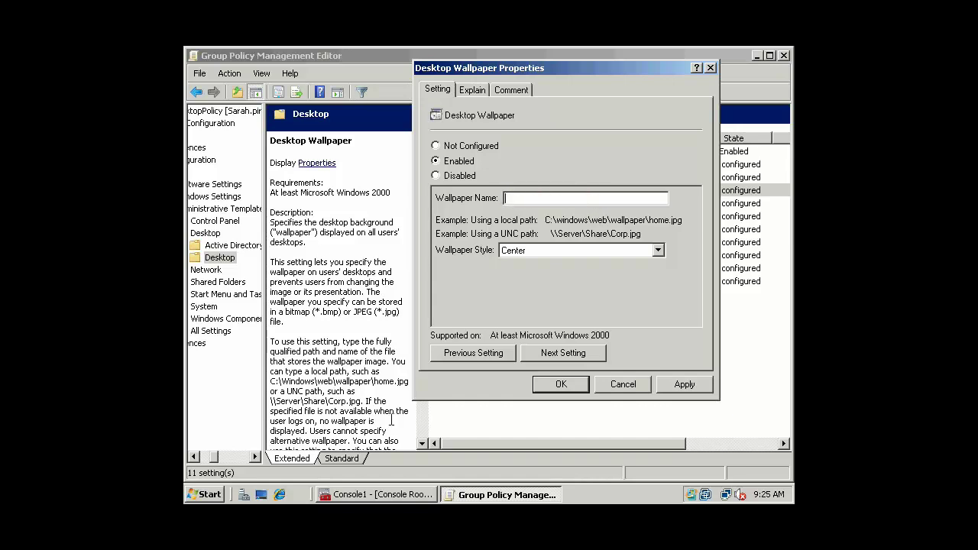
Leave the wallpaper properties open and launch Windows Explorer with the explorer run command.
click(205, 494)
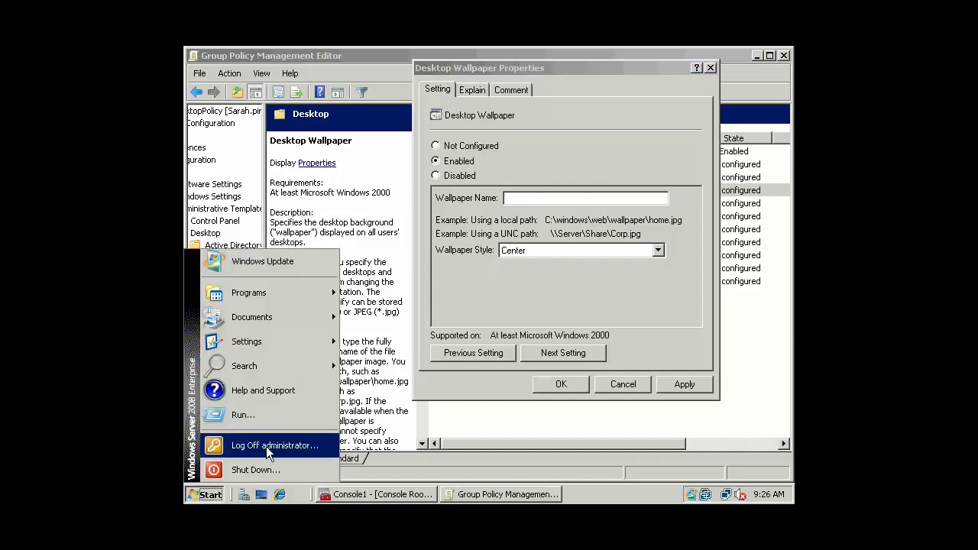
click(256, 414)
text(explorer)
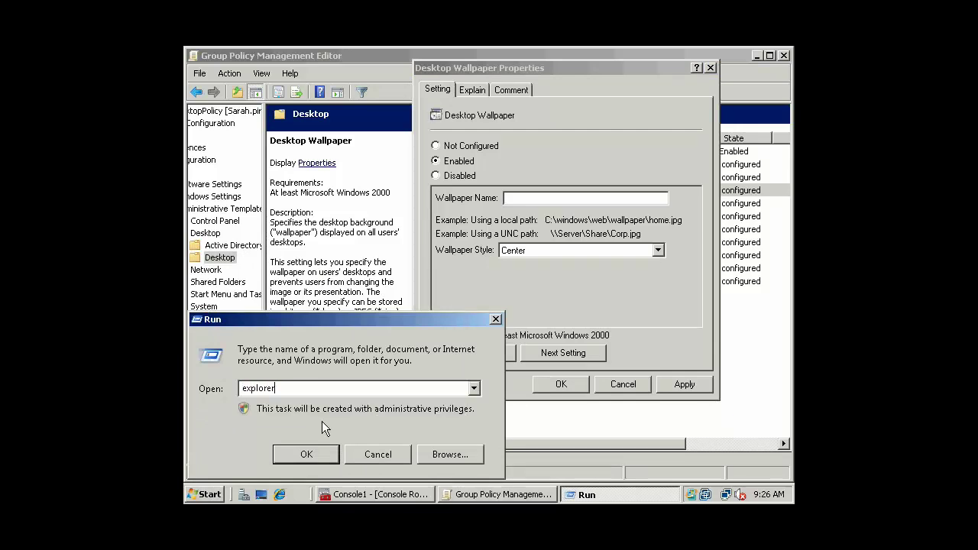
key(Return)
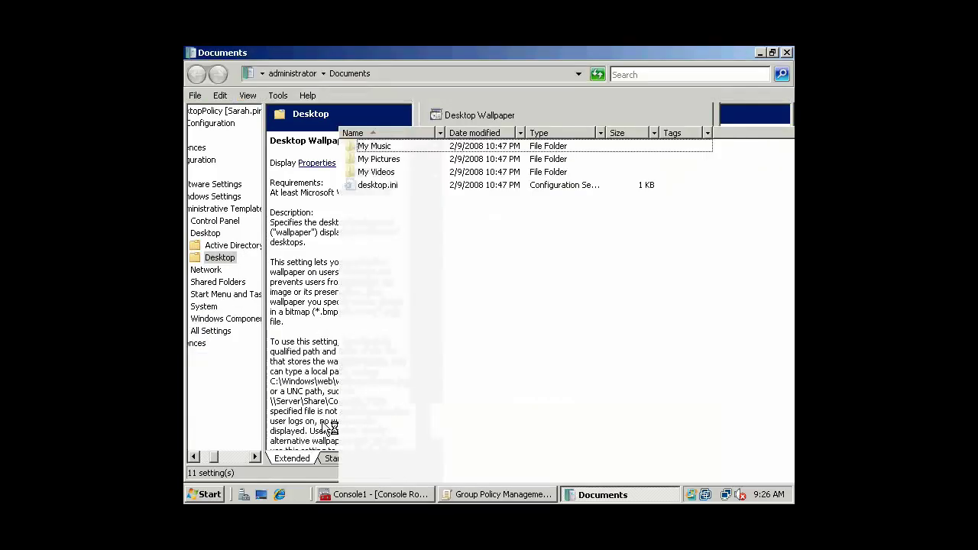
Go to the Background folder on Data (E:) and put its three MandatoryTS image files on the clipboard.
click(200, 259)
click(217, 287)
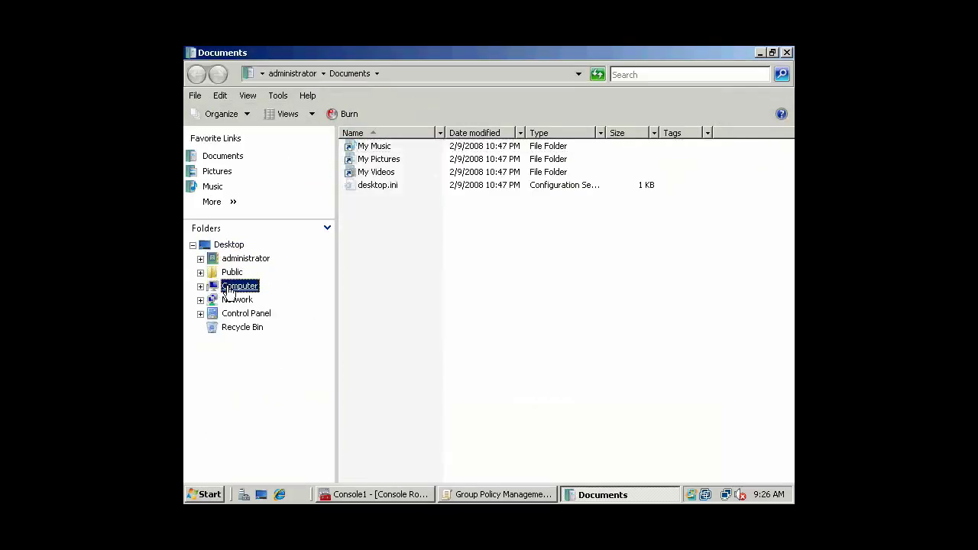
click(200, 286)
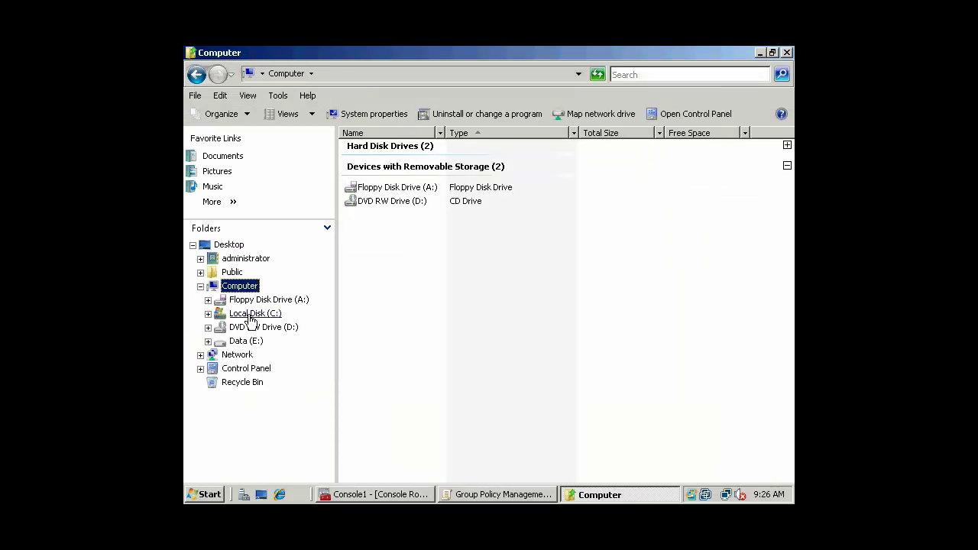
click(251, 313)
click(246, 341)
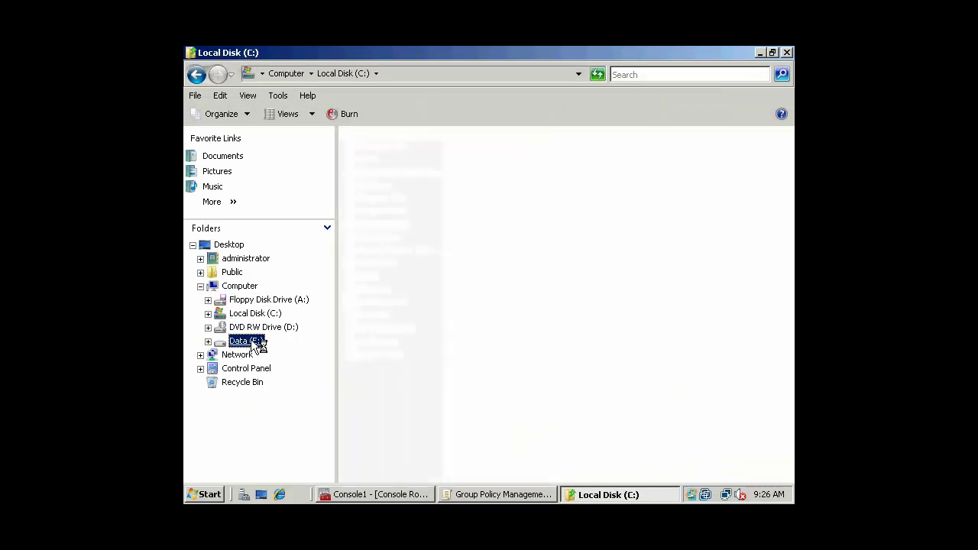
double_click(392, 172)
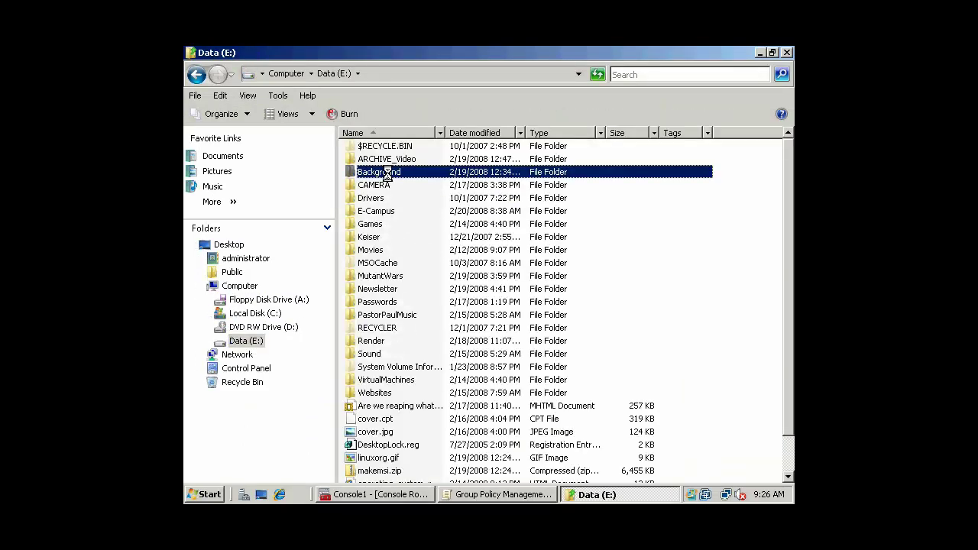
click(390, 198)
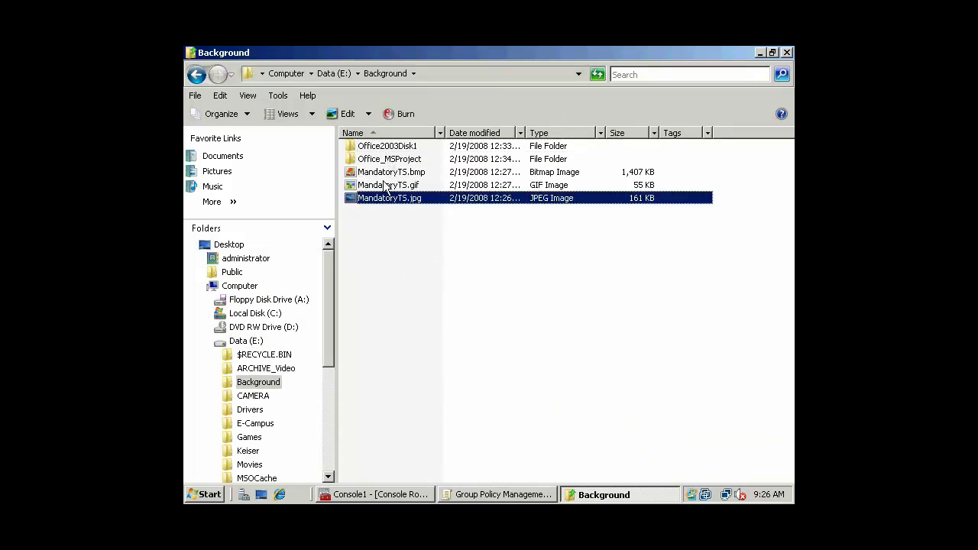
shift+click(385, 173)
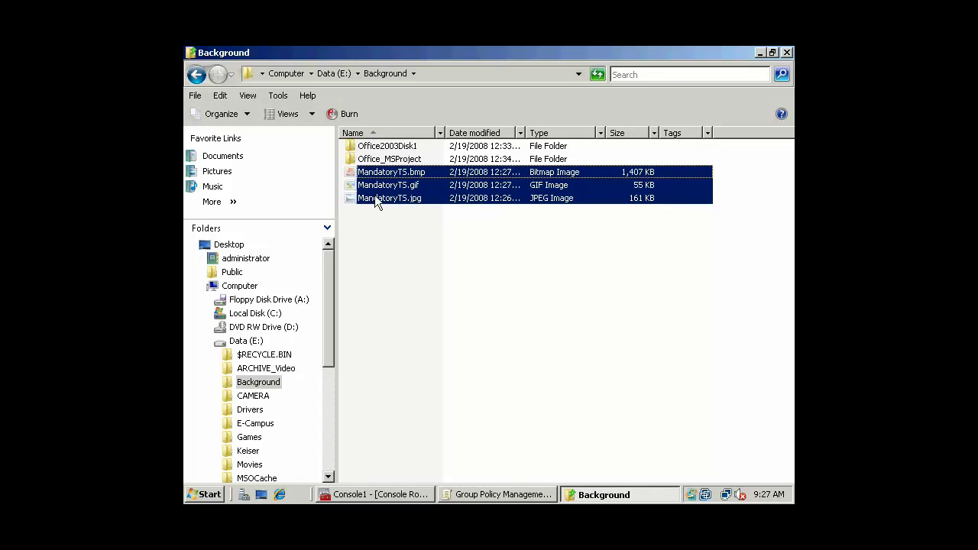
Create a new folder named CompanyWallpaper in the root of Local Disk (C:).
click(271, 315)
right_click(465, 416)
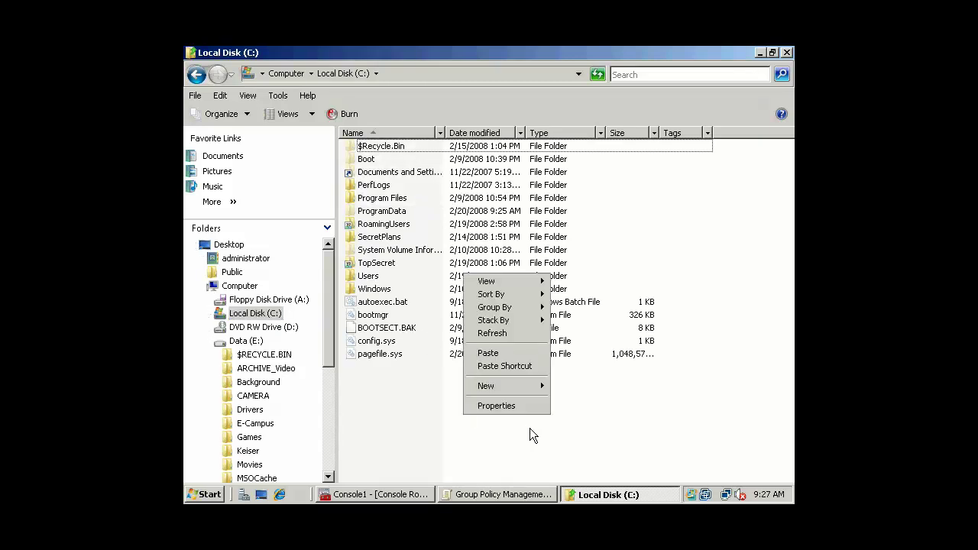
mouse_move(511, 384)
click(593, 386)
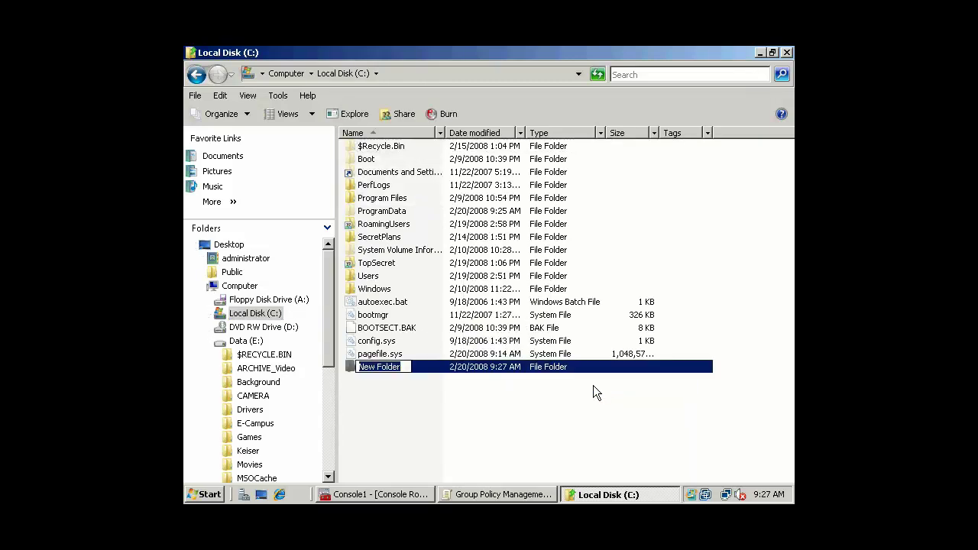
text(Comapb)
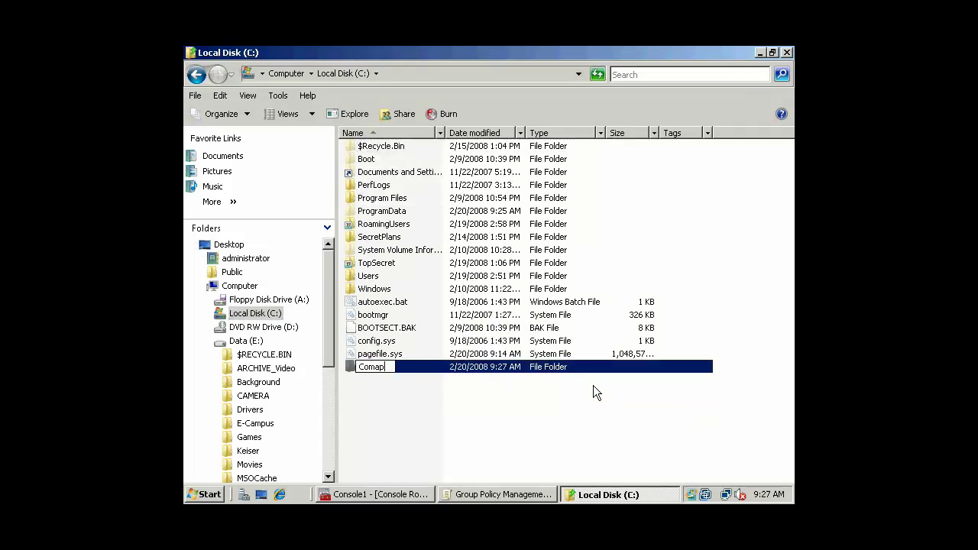
key(BackSpace)
key(BackSpace)
key(BackSpace)
text(panywallpaper)
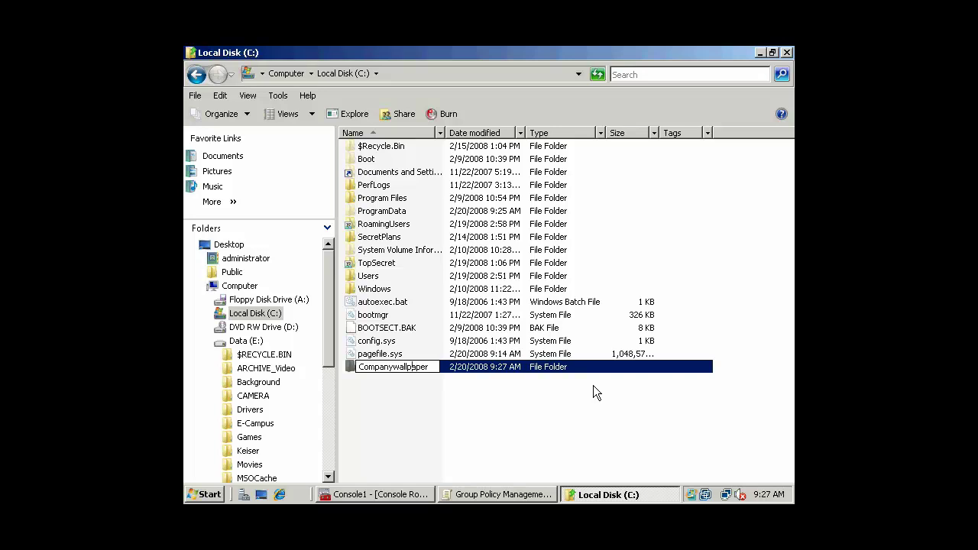
key(Left)
key(Left)
key(Left)
key(Left)
key(Left)
key(Left)
key(Left)
key(Left)
key(BackSpace)
text(W)
key(Return)
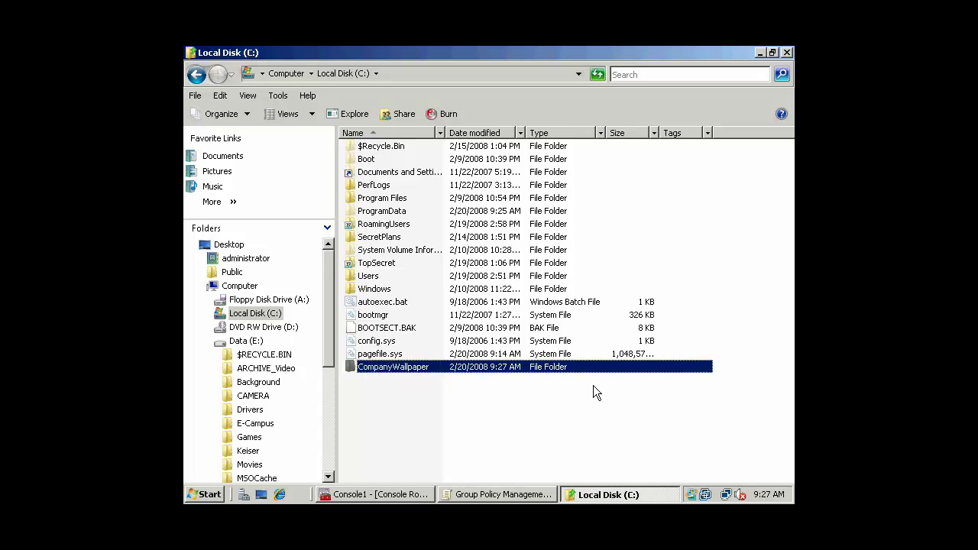
Rename the CompanyWallpaper folder to TSWallpaper.
right_click(416, 369)
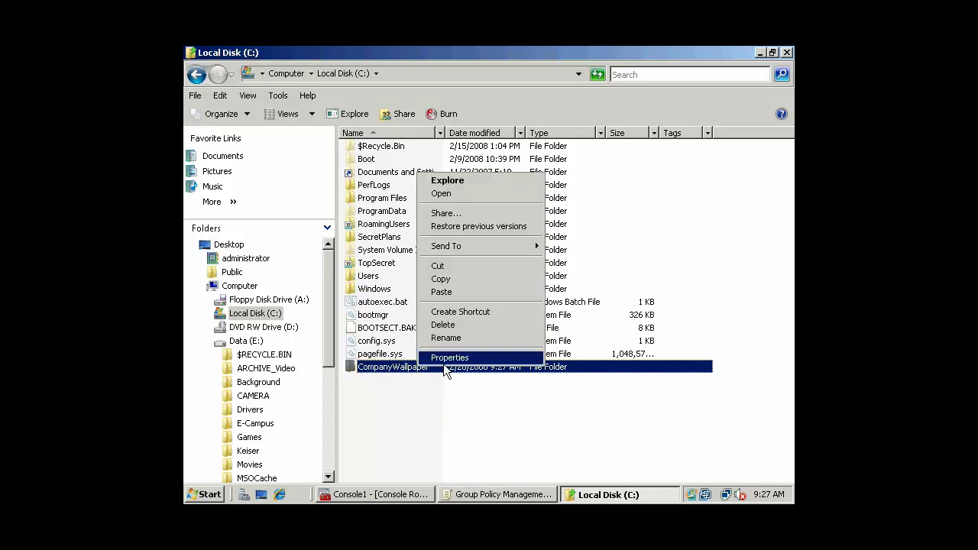
click(451, 340)
drag(399, 370, 348, 367)
text(TS)
key(Return)
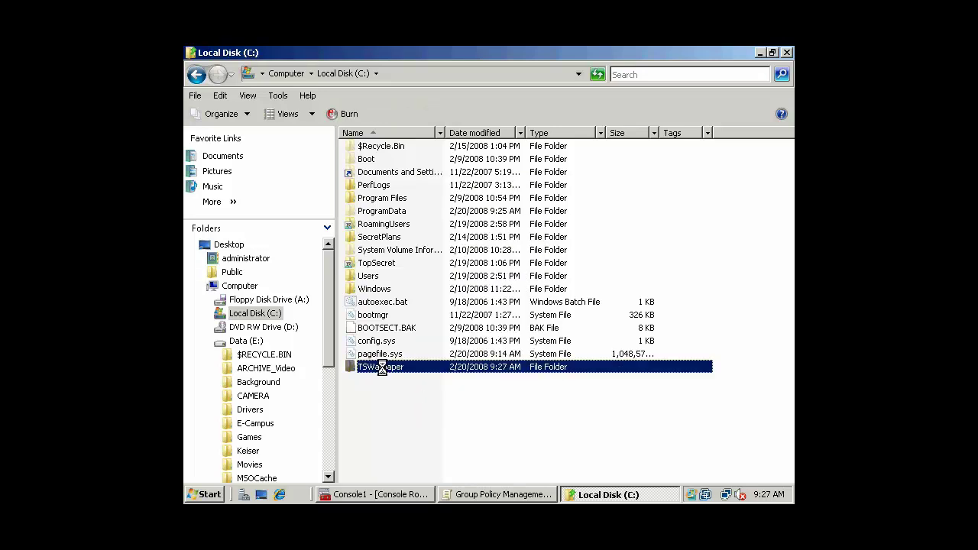
Paste the three MandatoryTS image files into the TSWallpaper folder.
double_click(384, 369)
right_click(425, 268)
click(451, 366)
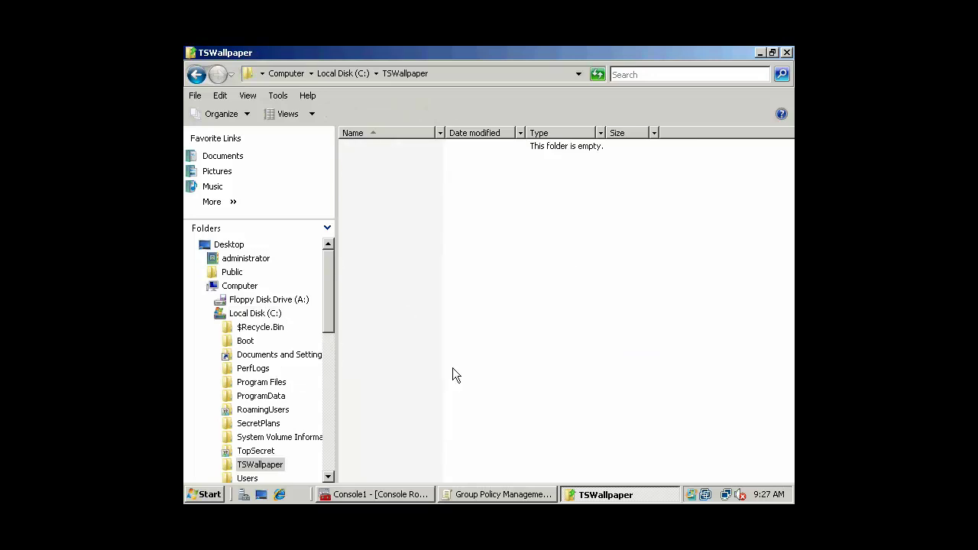
click(501, 321)
Return to Local Disk (C:), open the TSWallpaper folder's properties and check the security permissions of the Users group.
click(196, 74)
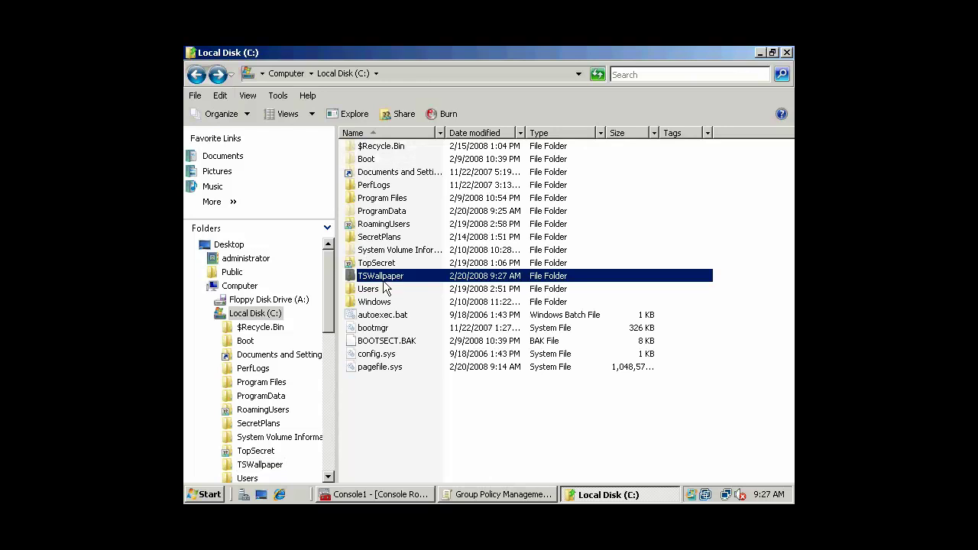
right_click(381, 276)
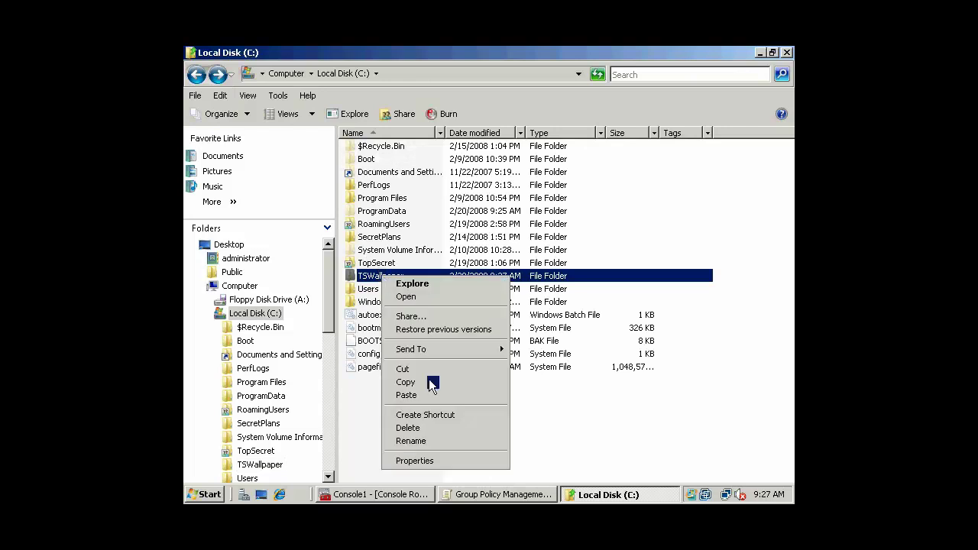
click(415, 460)
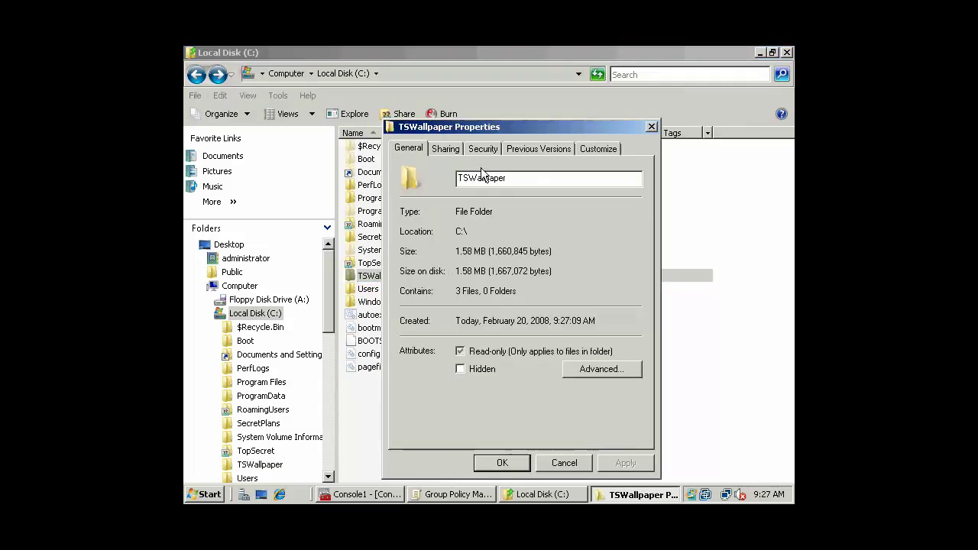
click(482, 148)
click(447, 250)
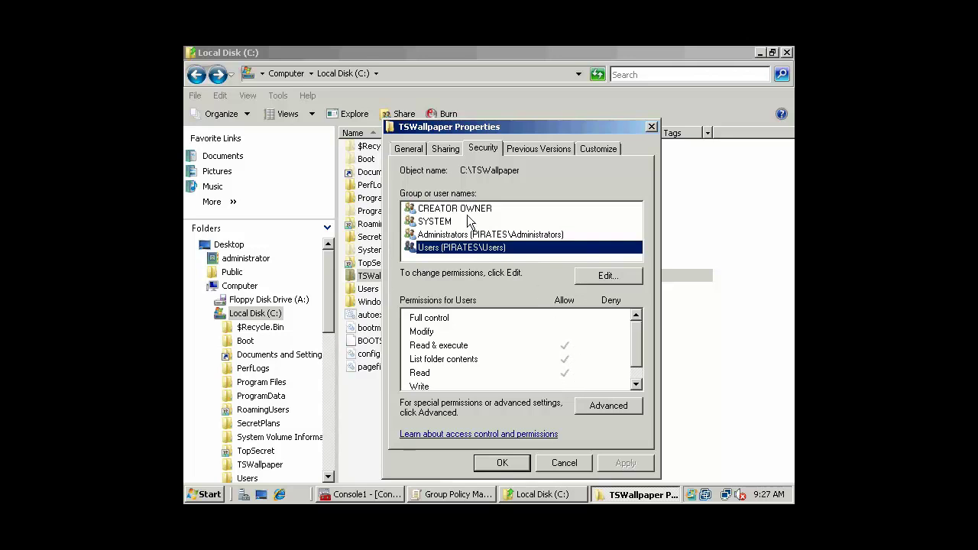
Turn on sharing for the TSWallpaper folder in its advanced sharing settings, with the share name TSWallpaper.
click(442, 147)
click(456, 332)
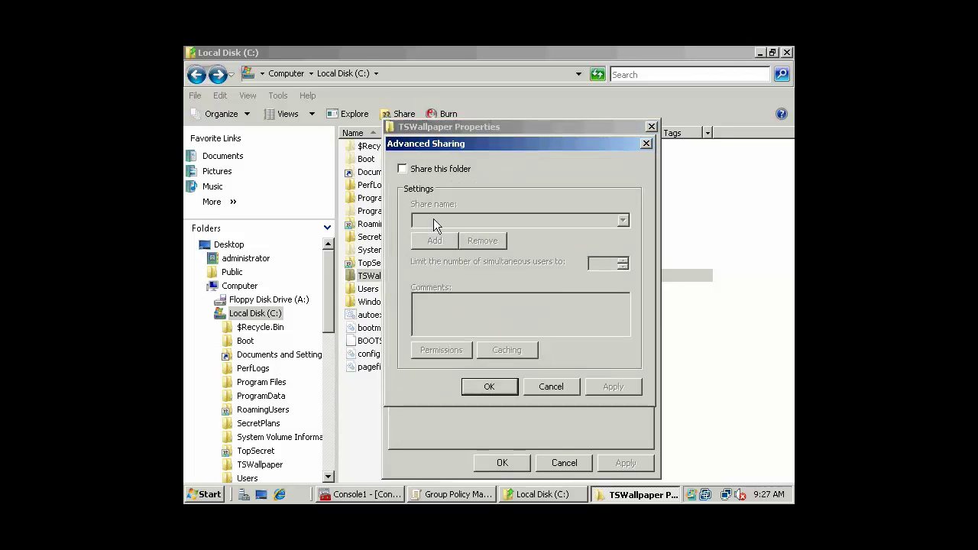
click(411, 169)
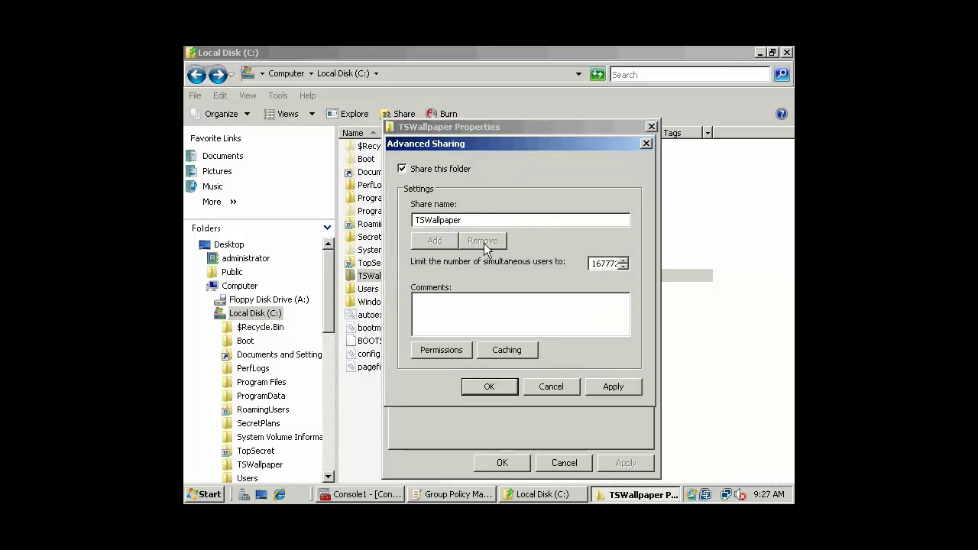
Replace Everyone with Domain Users in the TSWallpaper share permissions, granting Read, and confirm the sharing settings.
click(452, 353)
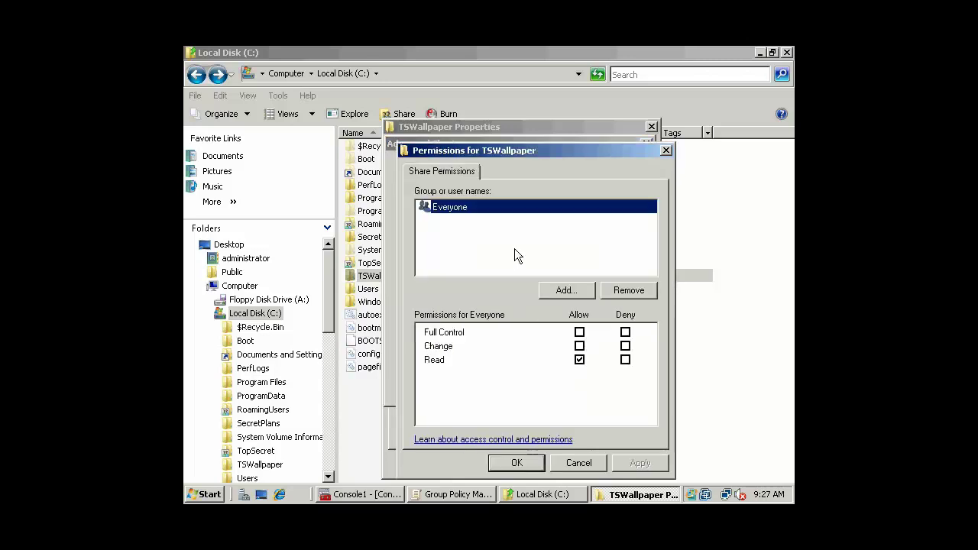
click(620, 292)
click(569, 290)
text(domain users)
key(Return)
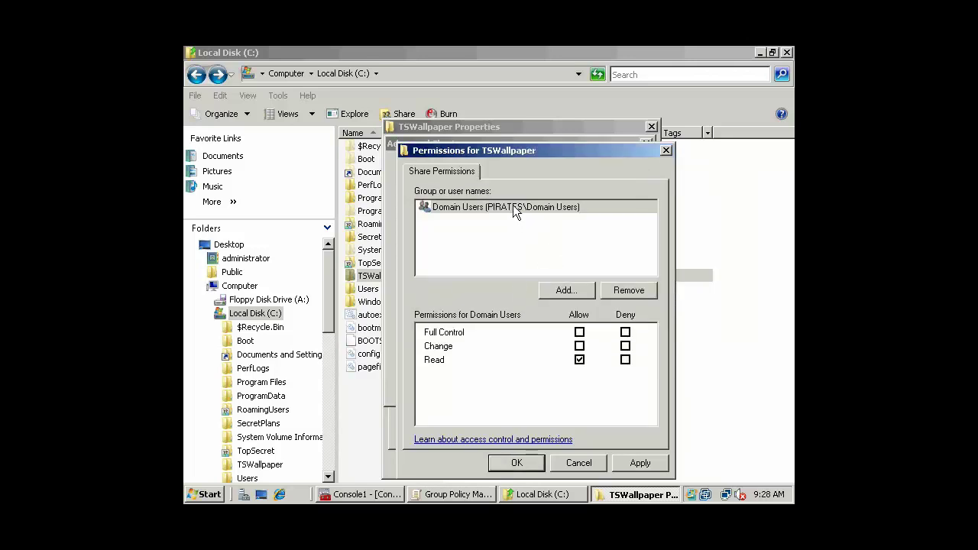
click(514, 207)
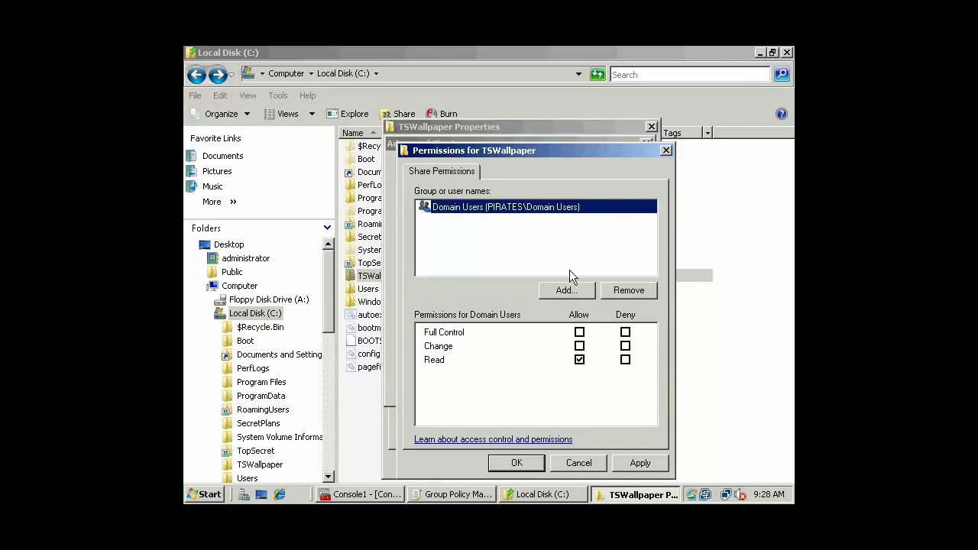
click(520, 462)
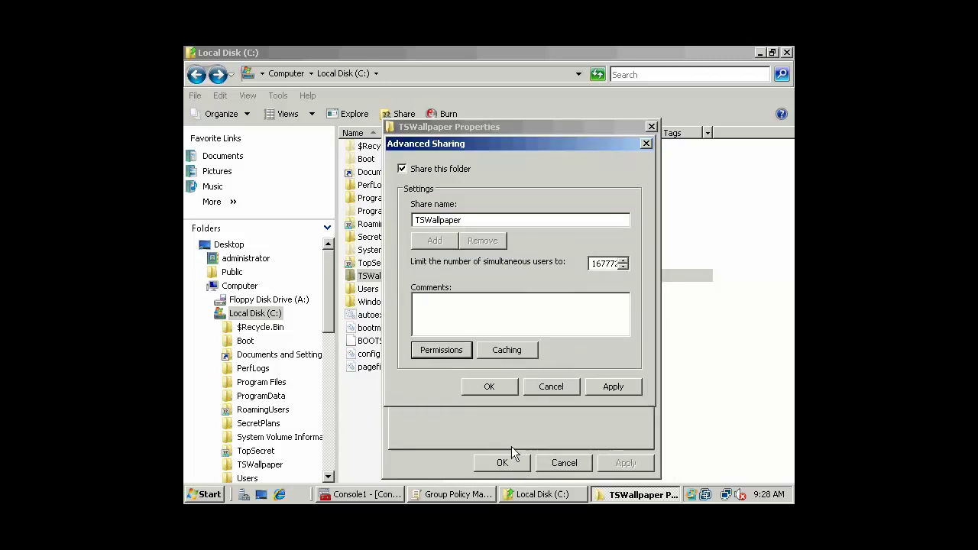
click(490, 386)
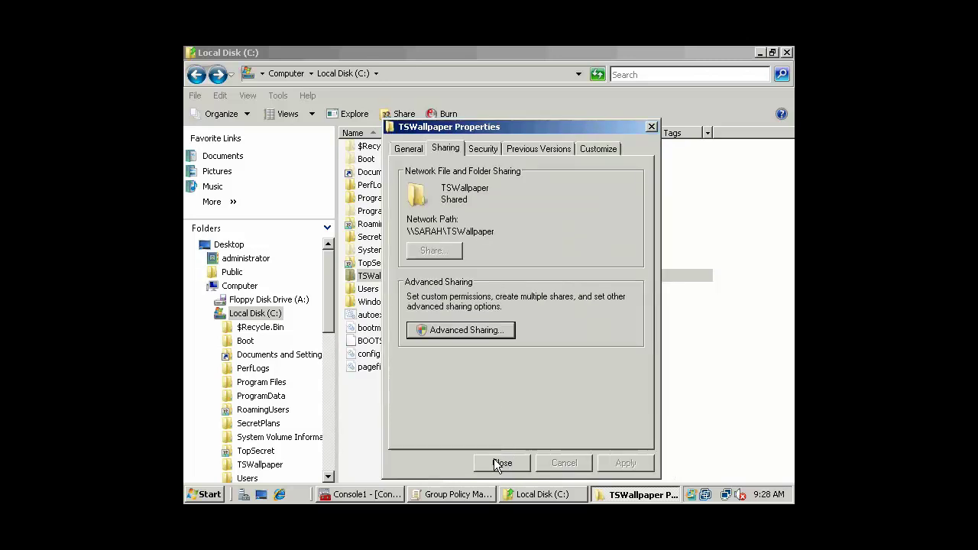
Close the TSWallpaper properties, connect to \\sarah with the Run command and open its TSWallpaper share.
click(503, 462)
click(506, 408)
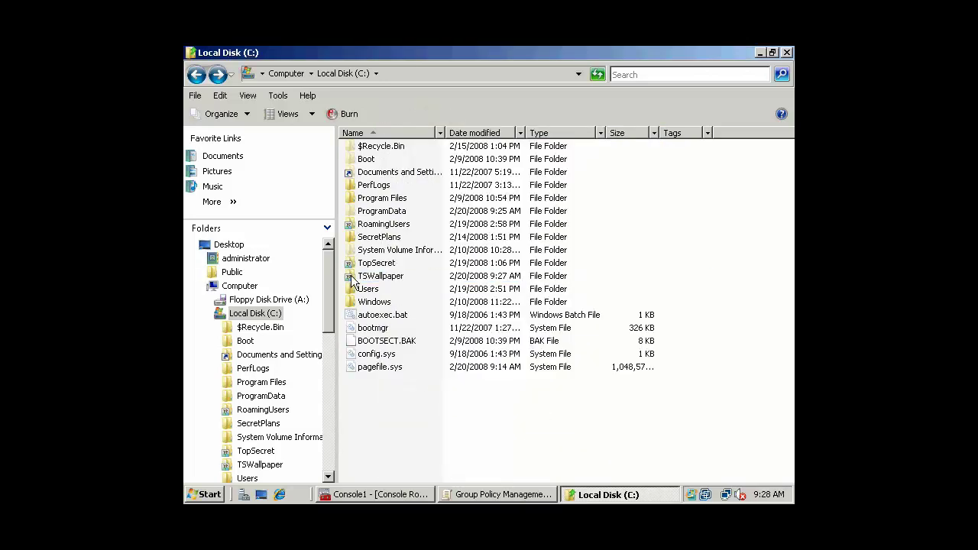
click(207, 495)
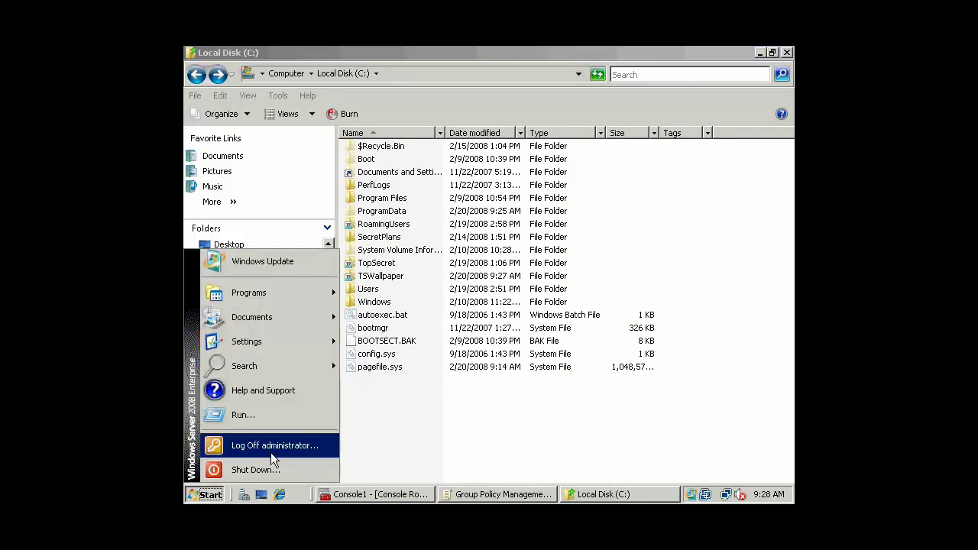
click(245, 415)
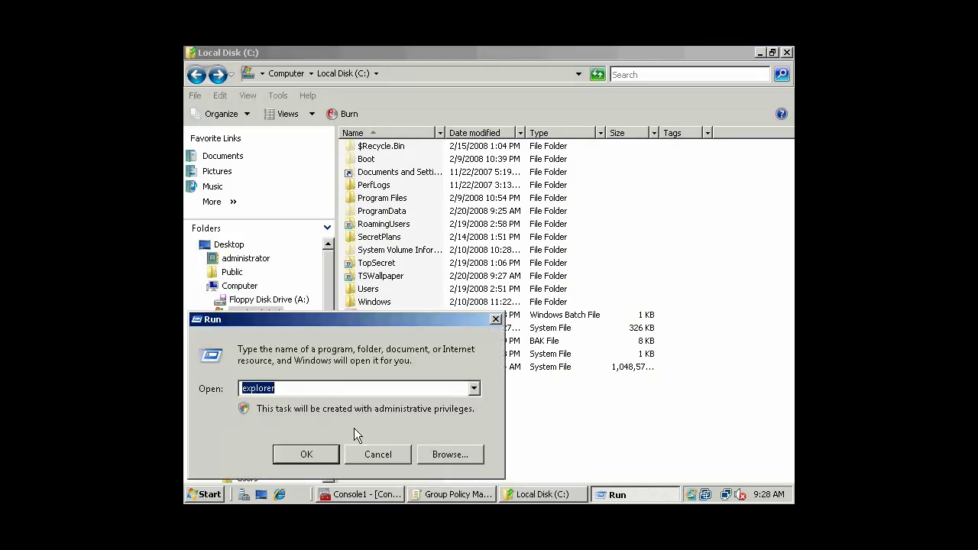
text(\\sarah)
key(Return)
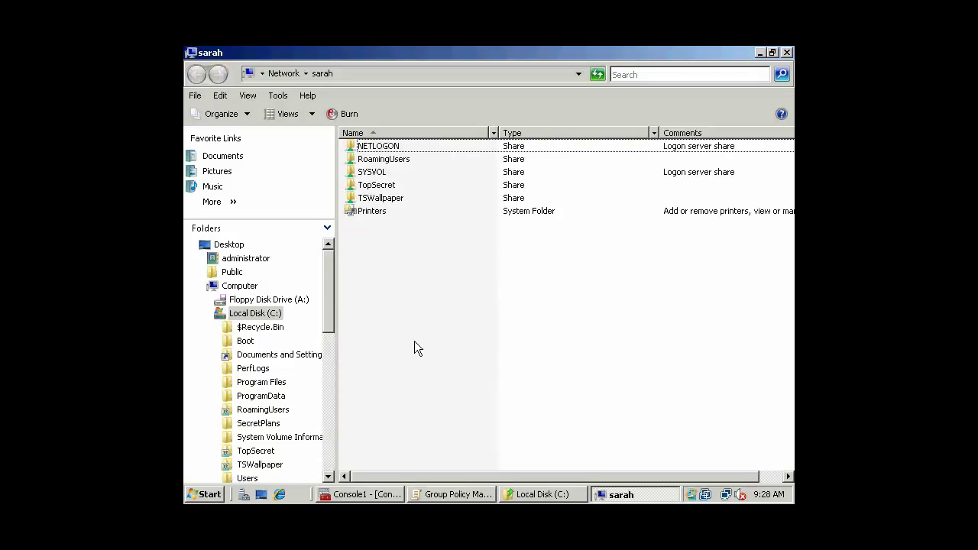
double_click(381, 197)
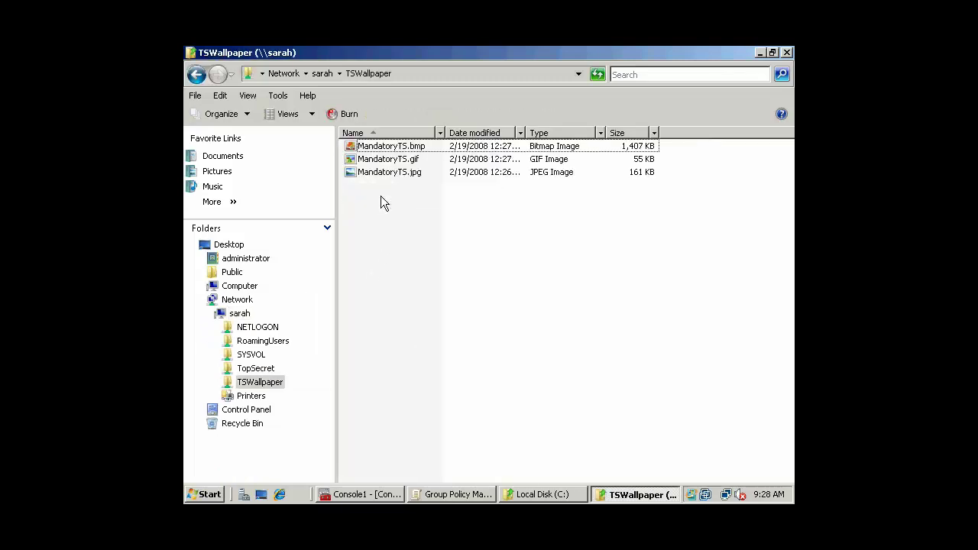
Copy the network path \\sarah\TSWallpaper and close both Explorer windows.
click(424, 74)
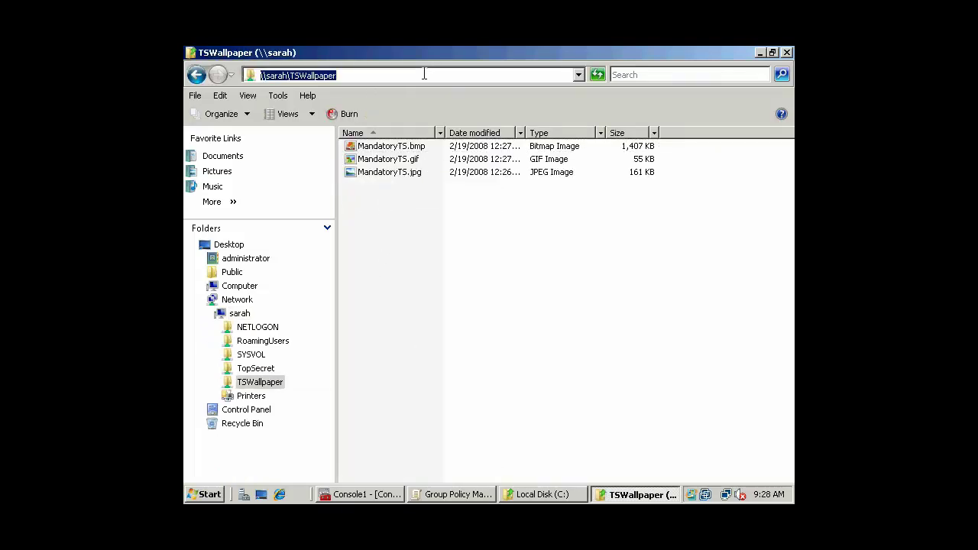
drag(347, 74, 221, 73)
key(ctrl+c)
click(349, 74)
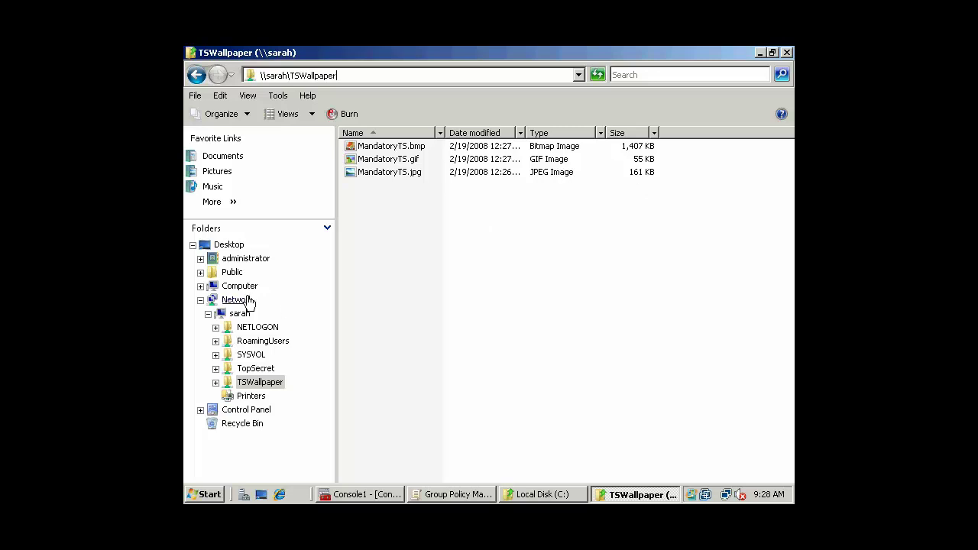
click(192, 245)
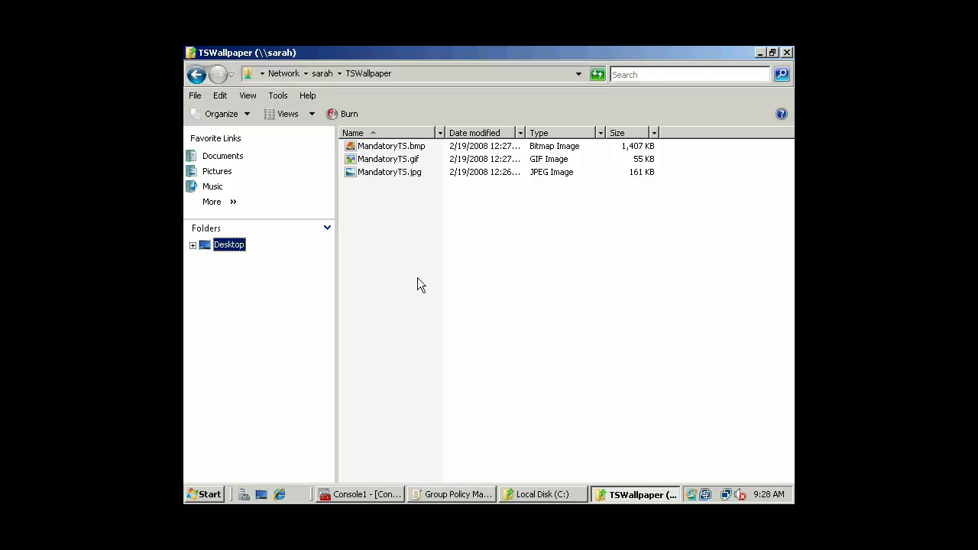
click(786, 52)
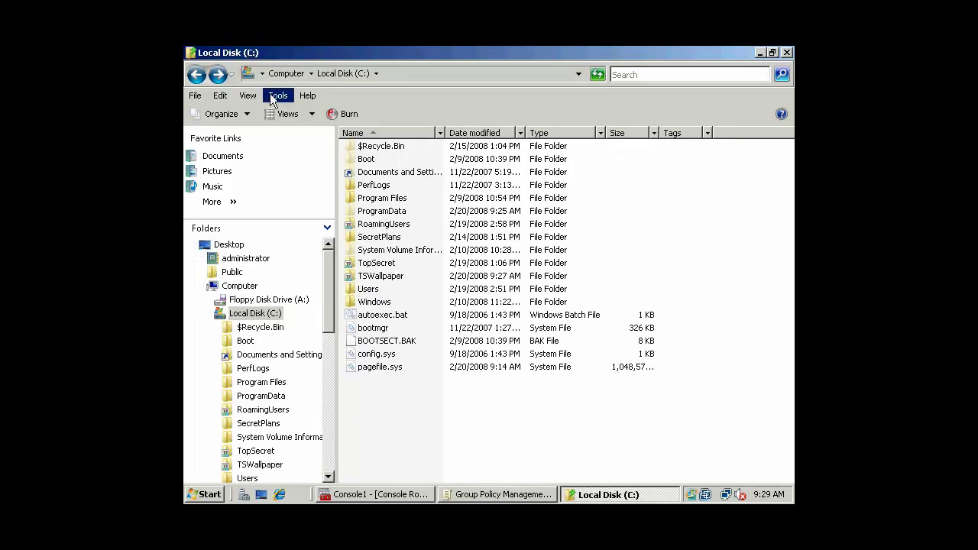
click(196, 73)
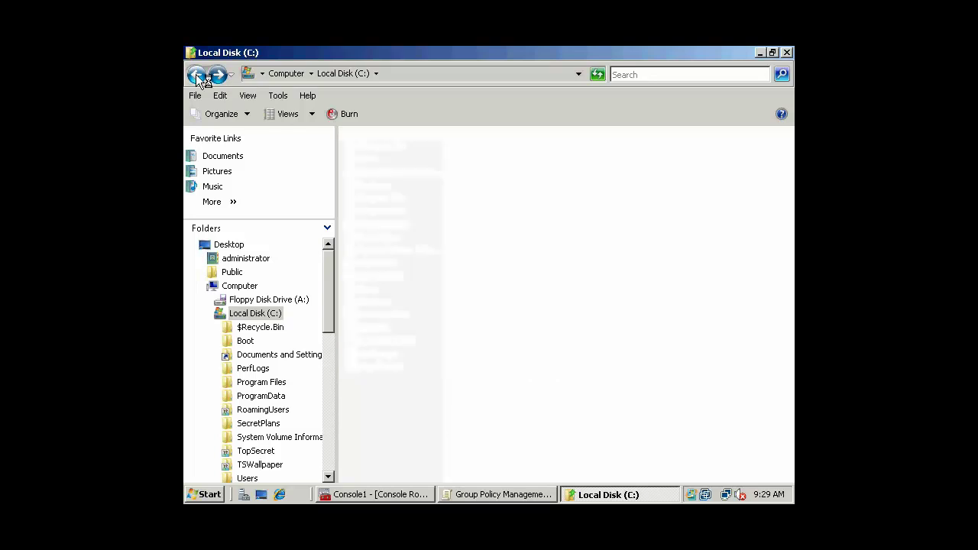
click(787, 53)
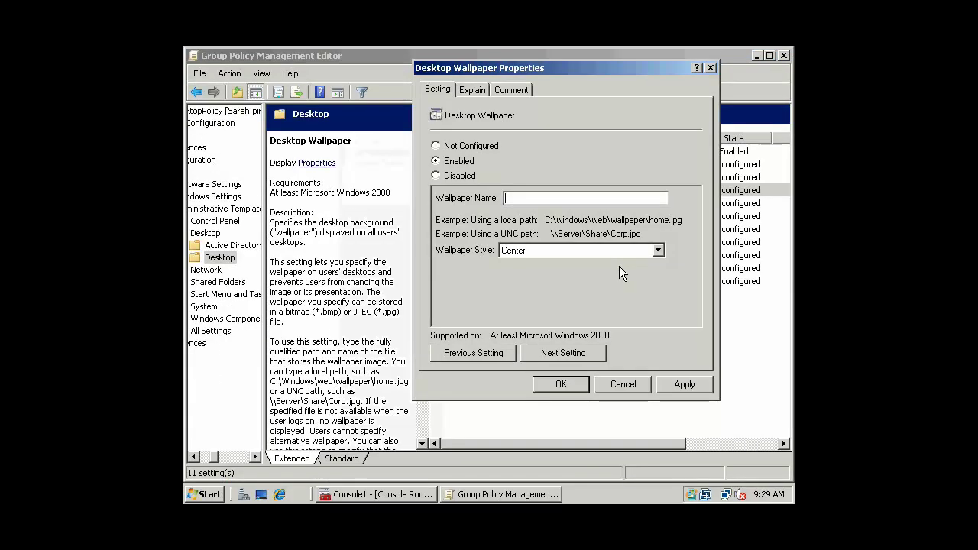
Paste the share path into the wallpaper name and complete it as \\sarah\TSWallpaper\TSWallpaper.jpg.
right_click(540, 198)
click(570, 244)
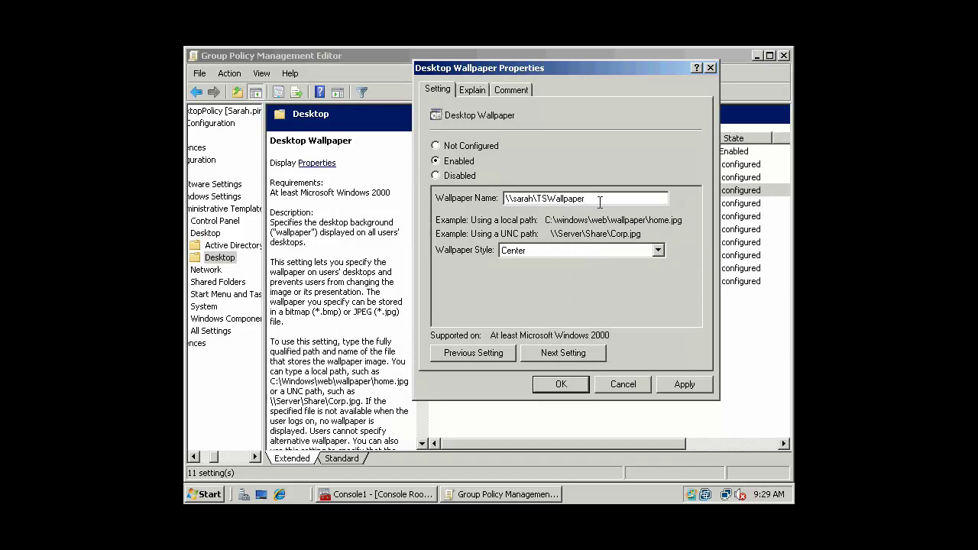
text(\\sarah\TSWallpaper\TSWallpaper.jpg)
Reopen the TSWallpaper share on \\sarah to check the wallpaper image's file name, and close the window.
key(super)
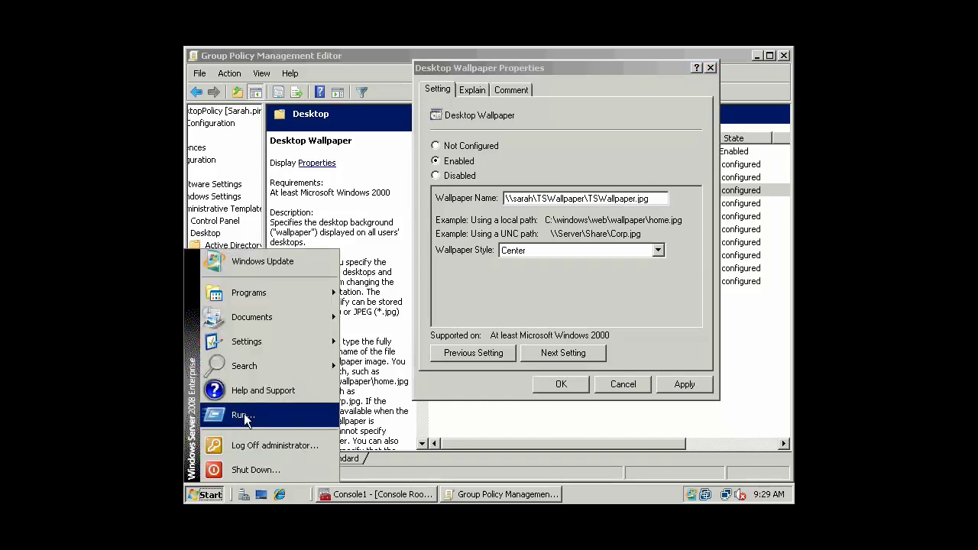
click(242, 419)
click(311, 451)
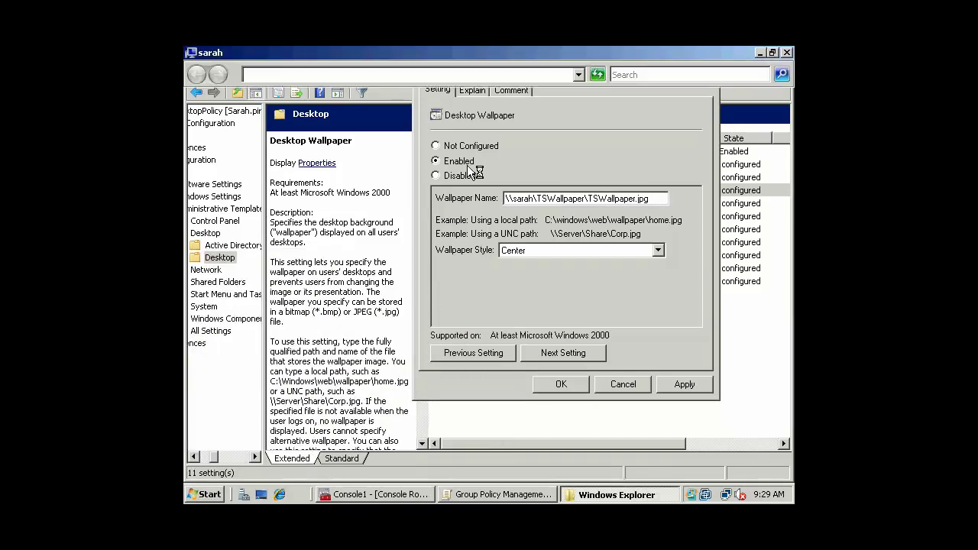
click(386, 160)
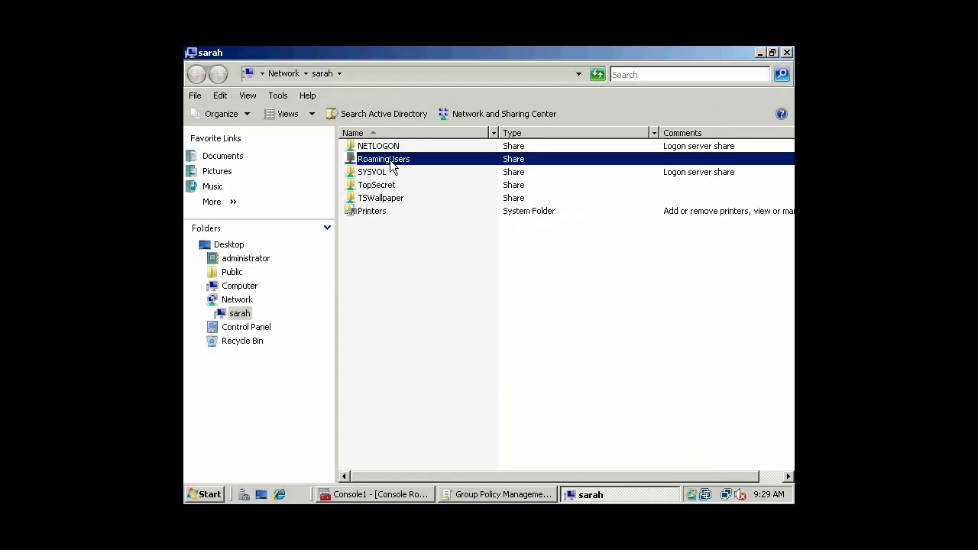
double_click(388, 196)
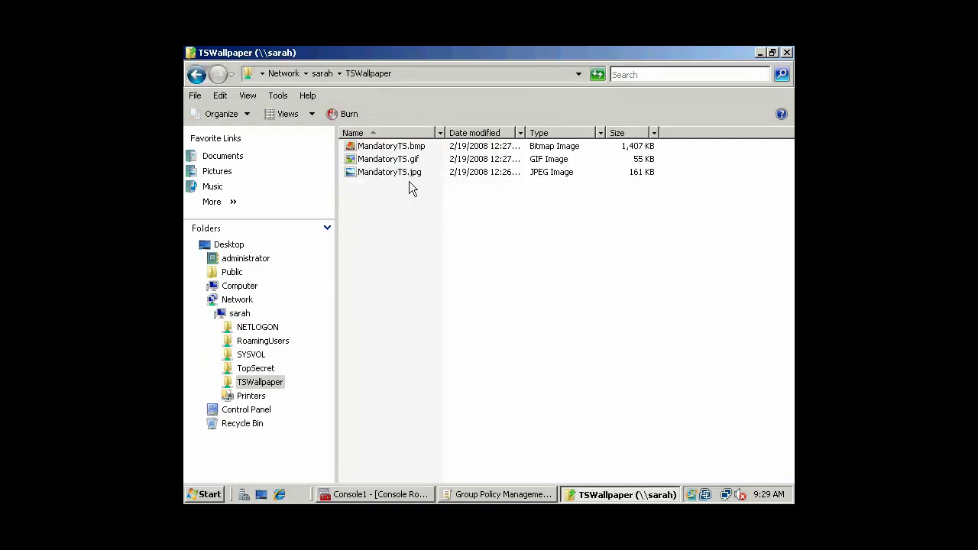
click(787, 52)
Correct the wallpaper name to \\sarah\TSWallpaper\MandatoryTS.jpg, set the wallpaper style to Stretch and save the policy setting.
drag(647, 199, 587, 199)
text(Manda)
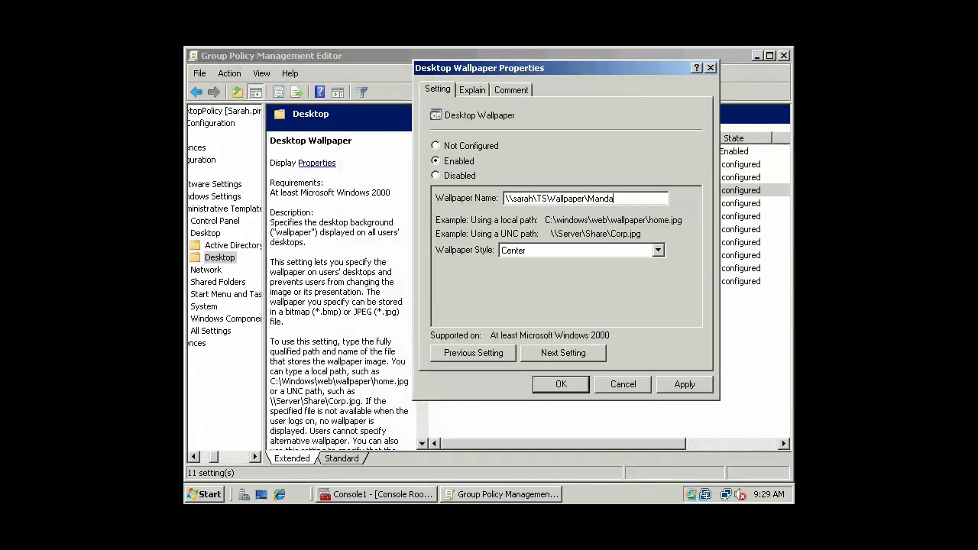
text(toryTS.jpg)
click(659, 250)
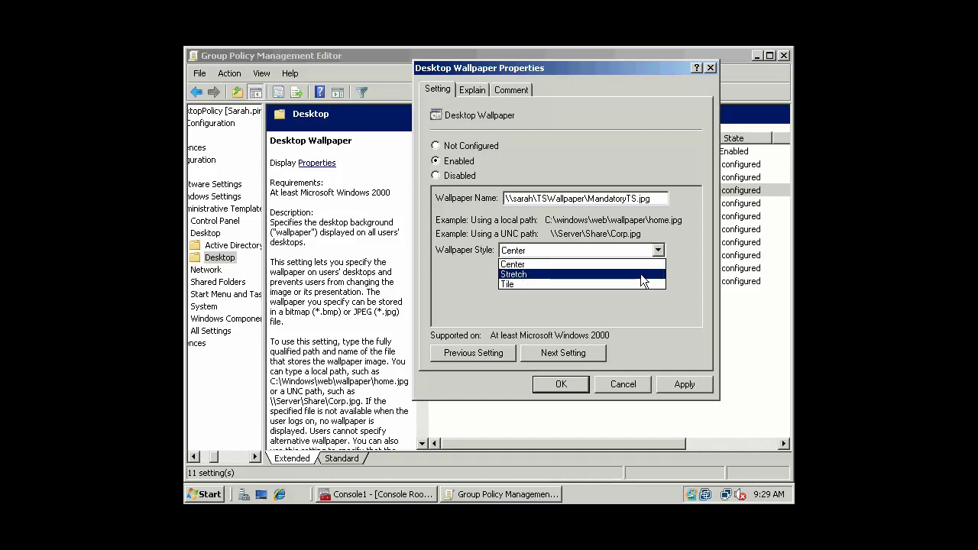
click(640, 274)
click(658, 198)
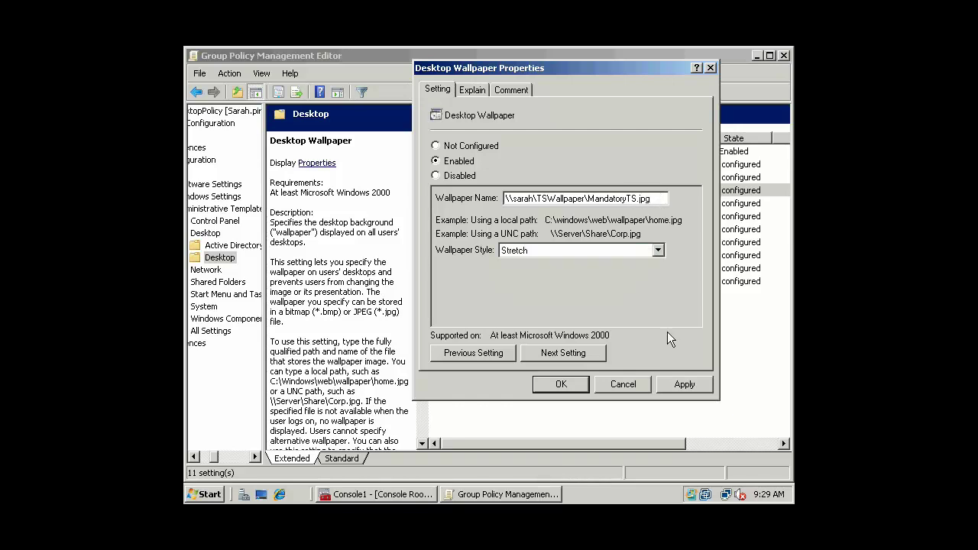
click(682, 384)
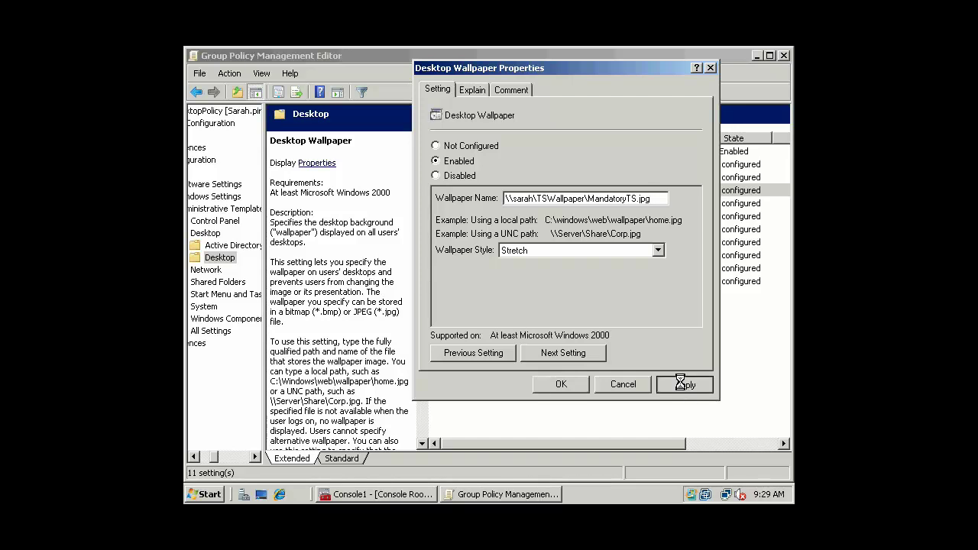
click(561, 386)
click(618, 327)
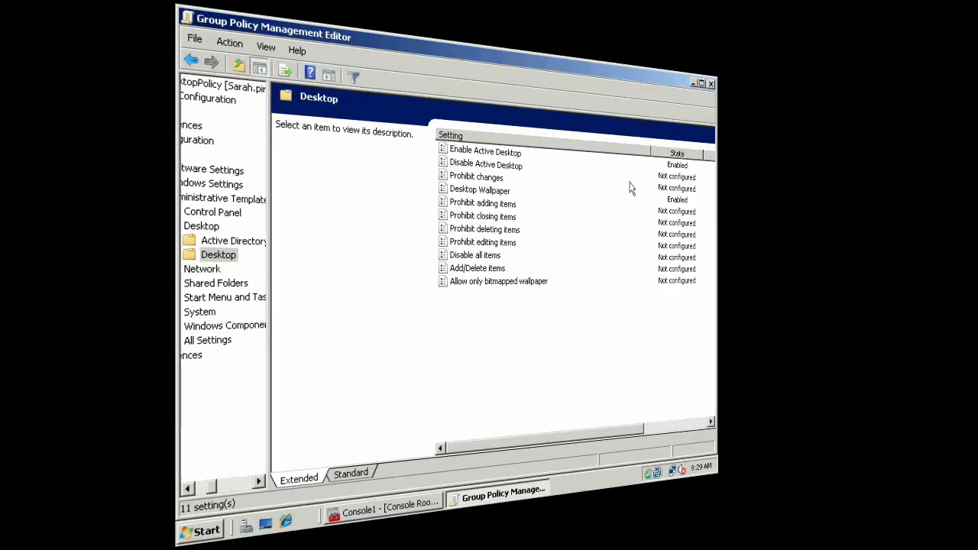
Review the Enable Active Desktop and Desktop Wallpaper settings, and set Add/Delete items to Disabled.
click(539, 152)
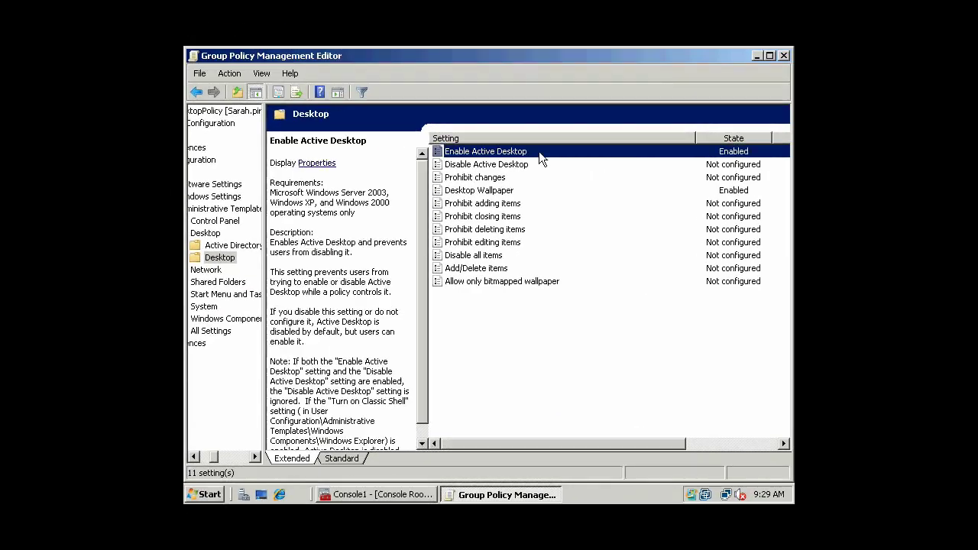
click(523, 192)
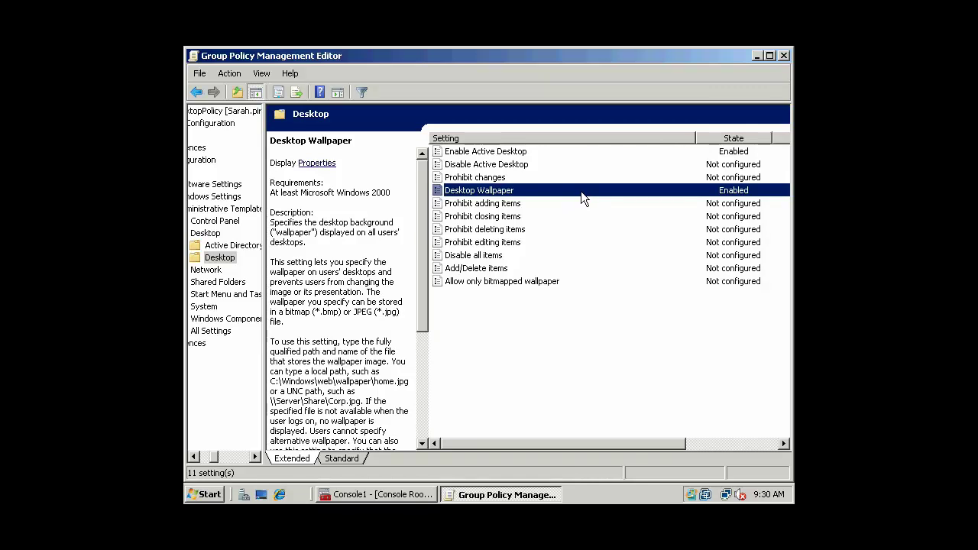
click(524, 269)
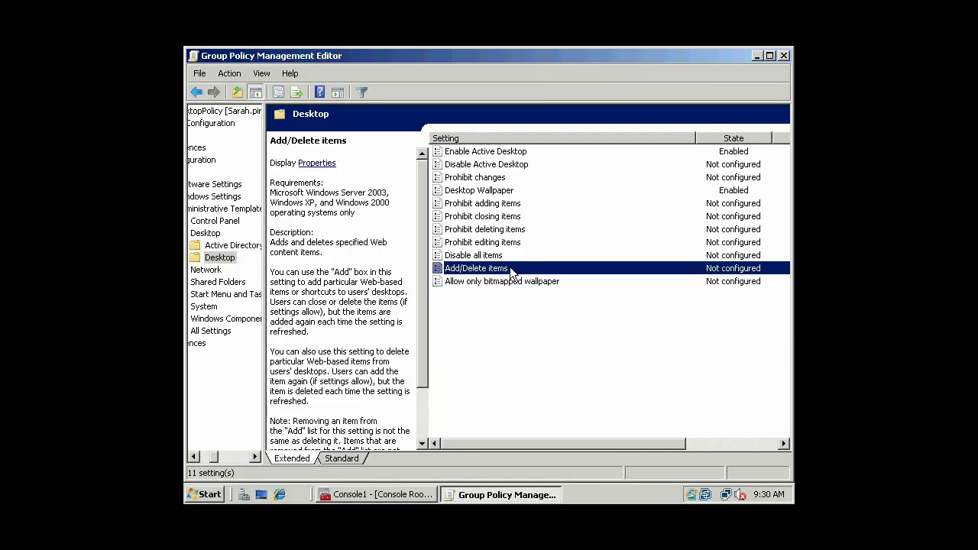
double_click(512, 269)
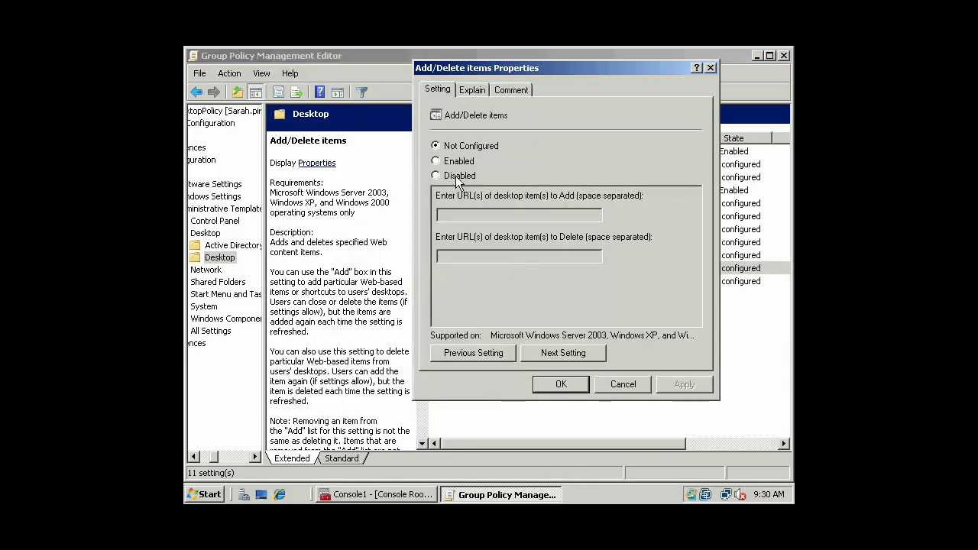
click(457, 177)
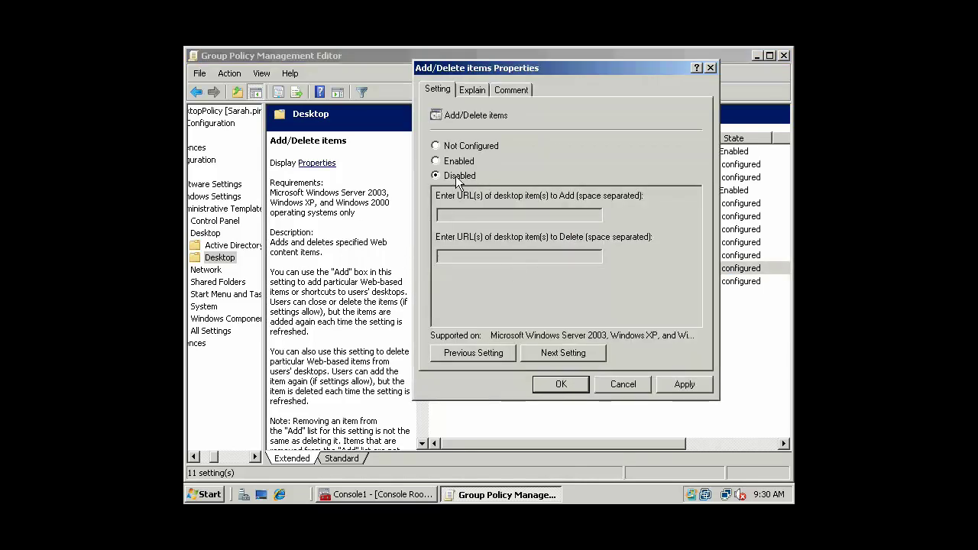
click(548, 382)
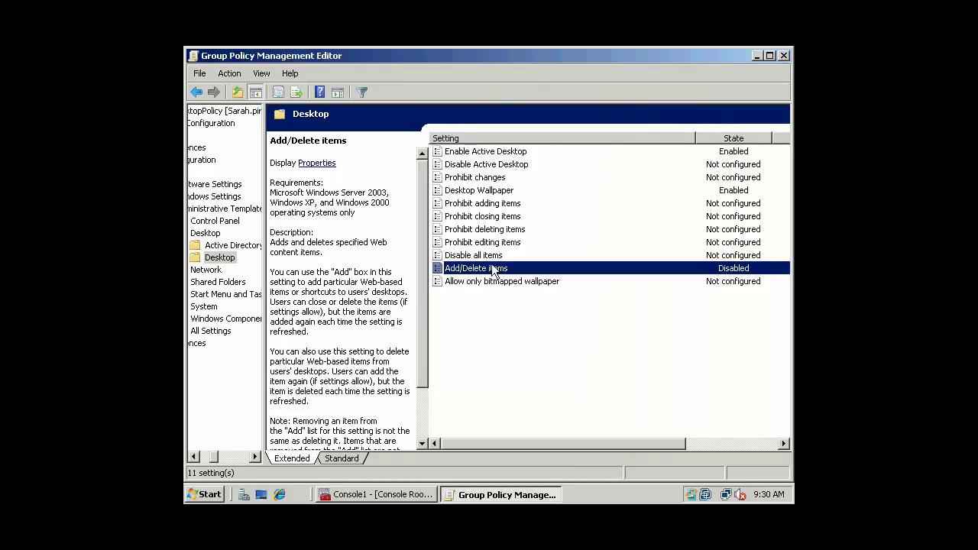
Set the Prohibit editing items policy setting to Enabled.
click(518, 244)
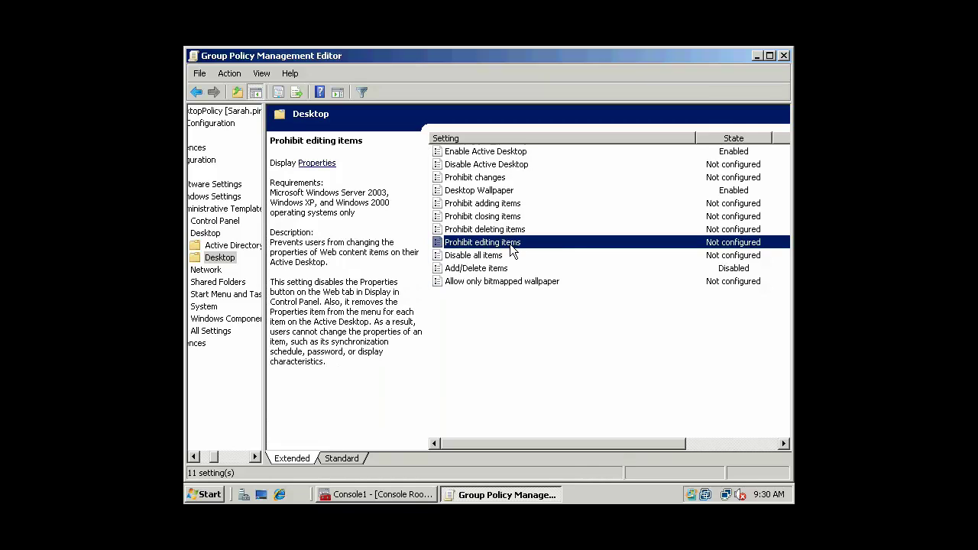
double_click(510, 243)
click(463, 162)
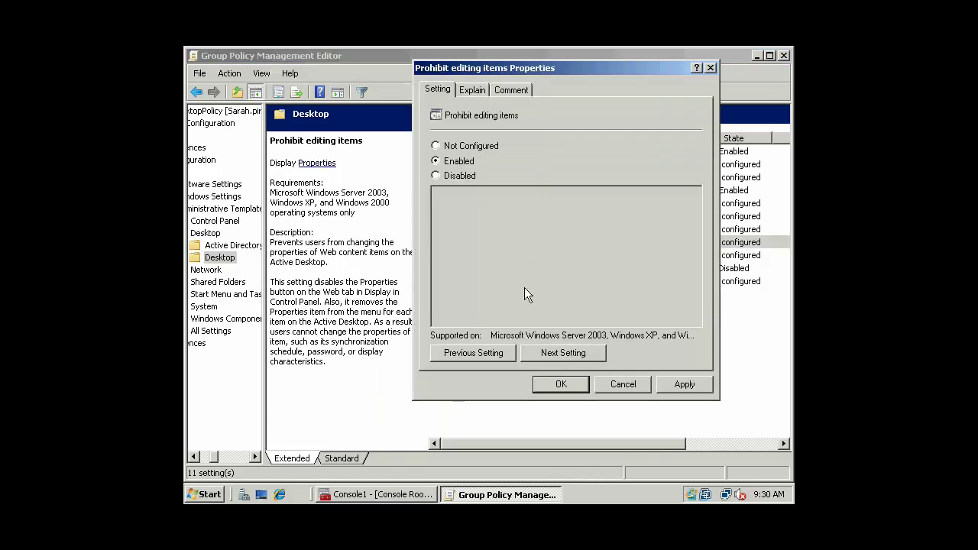
click(544, 377)
Set the Prohibit deleting items policy setting to Enabled.
click(515, 234)
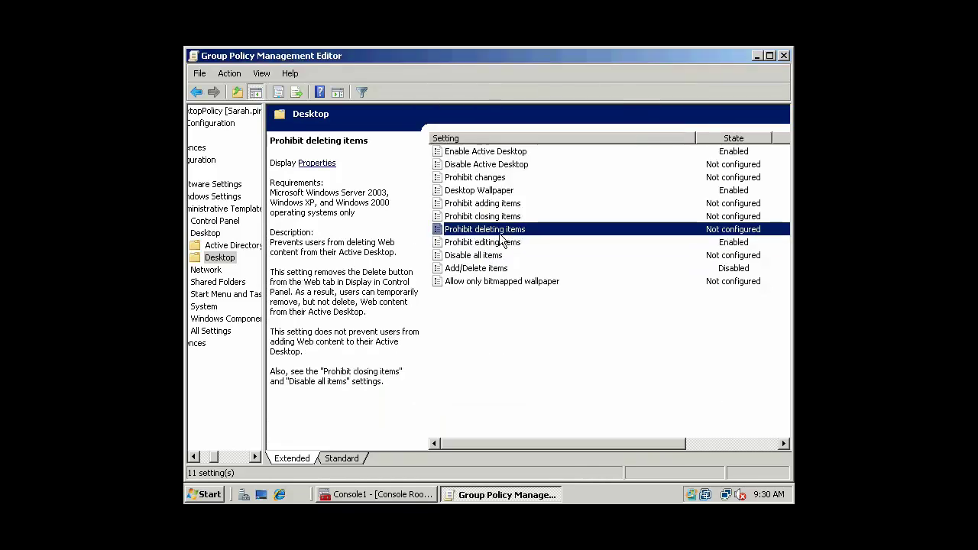
double_click(504, 231)
click(468, 162)
click(556, 385)
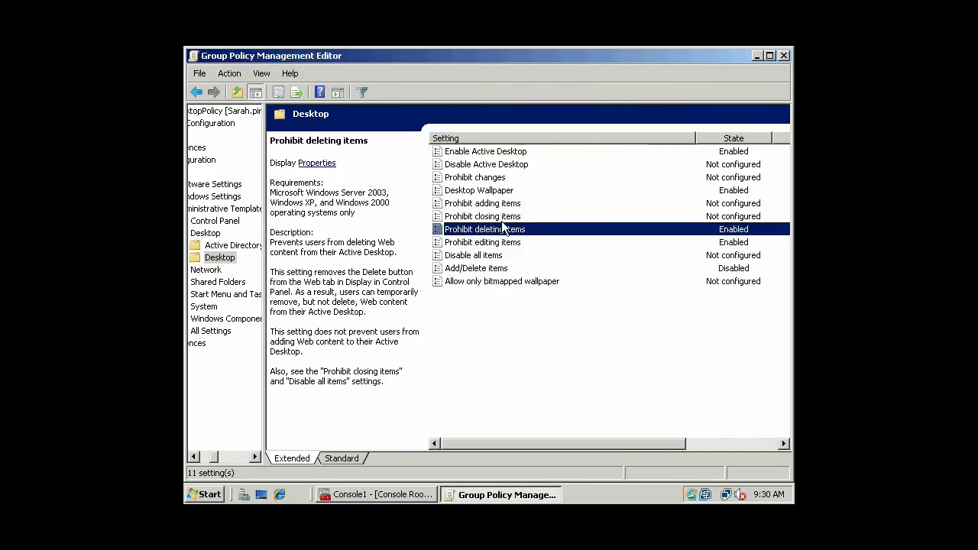
Set the Prohibit adding items policy setting to Enabled.
click(470, 217)
click(499, 204)
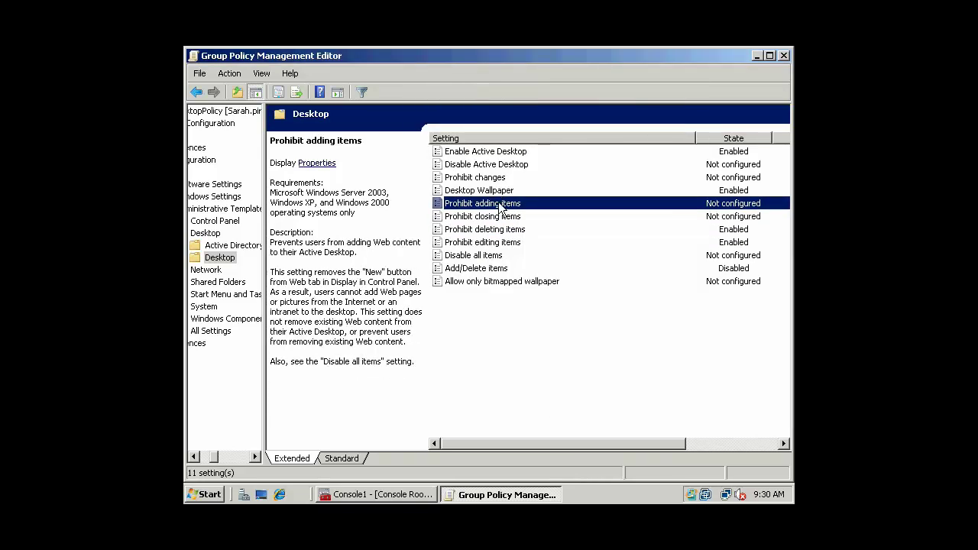
double_click(501, 205)
click(461, 162)
click(556, 385)
click(561, 350)
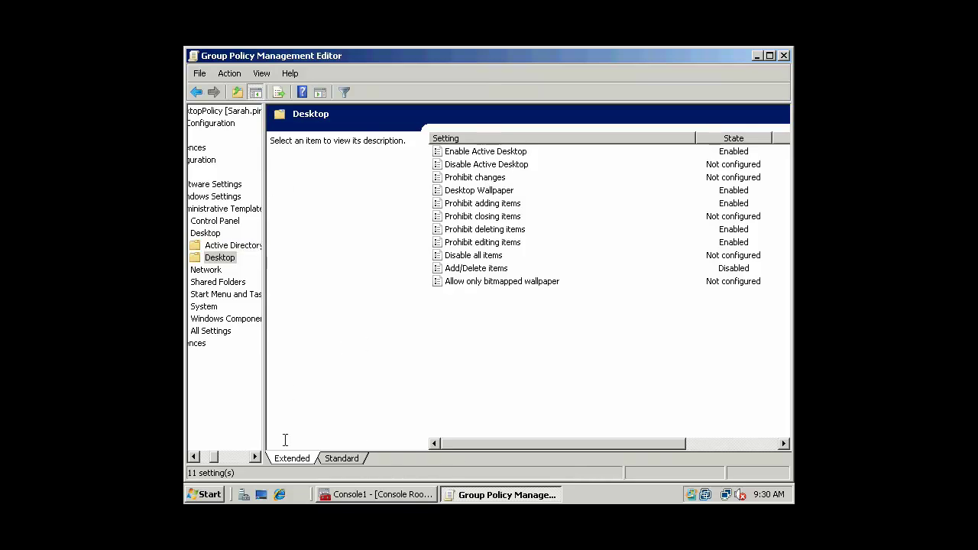
In the parent Desktop policy folder, set Remove the Desktop Cleanup Wizard to Enabled.
drag(218, 457, 212, 458)
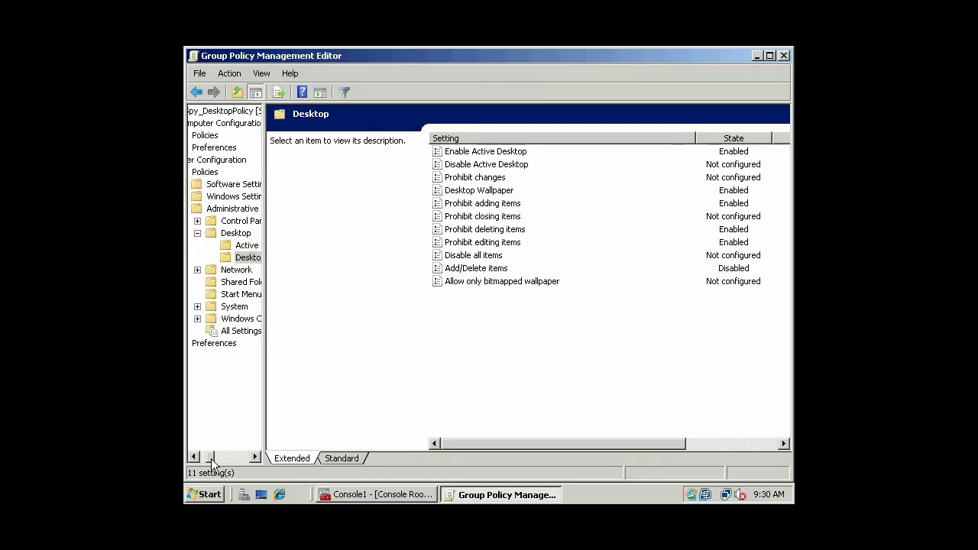
click(235, 234)
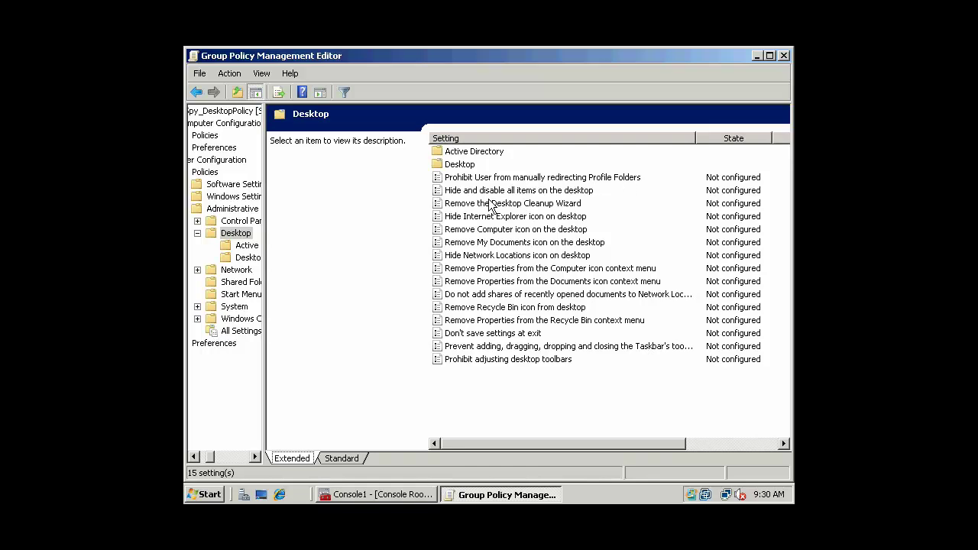
click(575, 192)
click(592, 206)
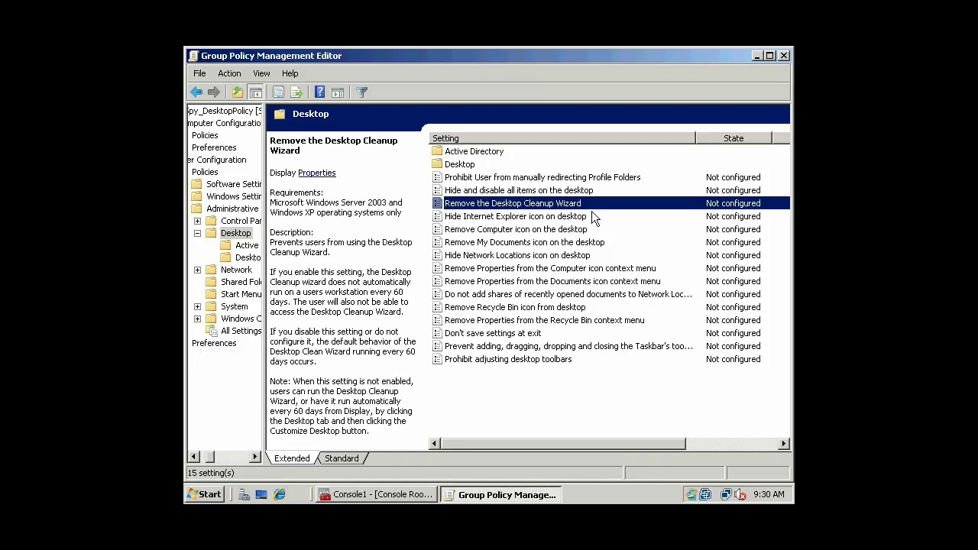
double_click(557, 203)
click(462, 162)
click(564, 384)
click(521, 220)
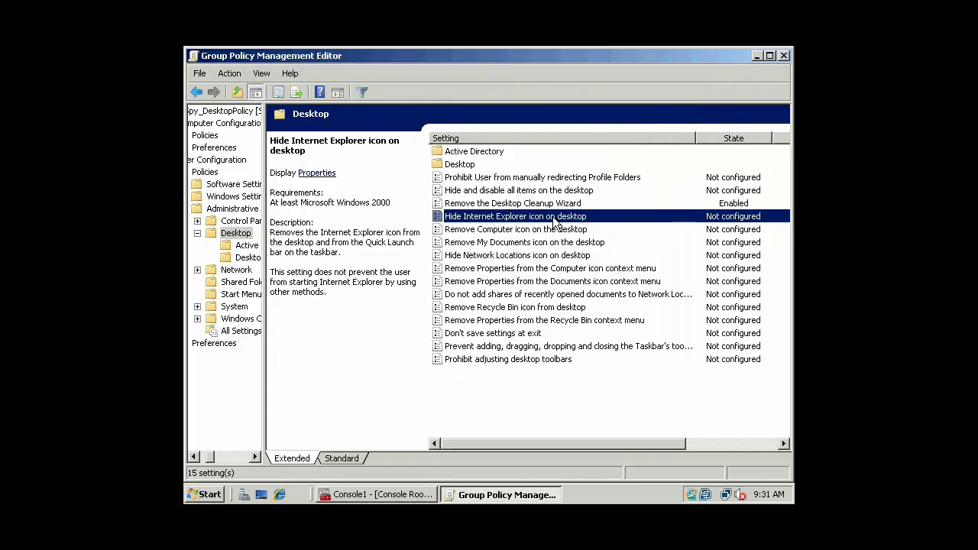
double_click(555, 219)
click(461, 162)
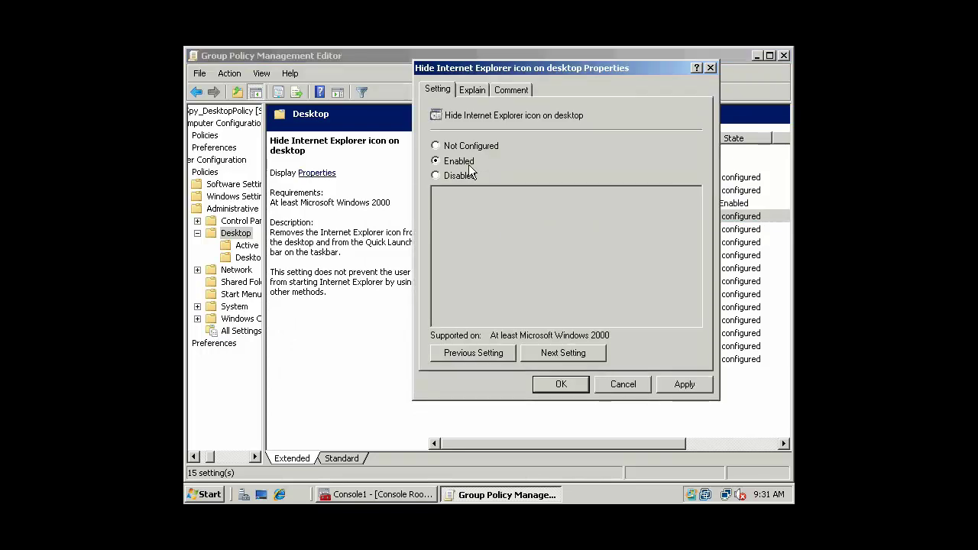
click(642, 385)
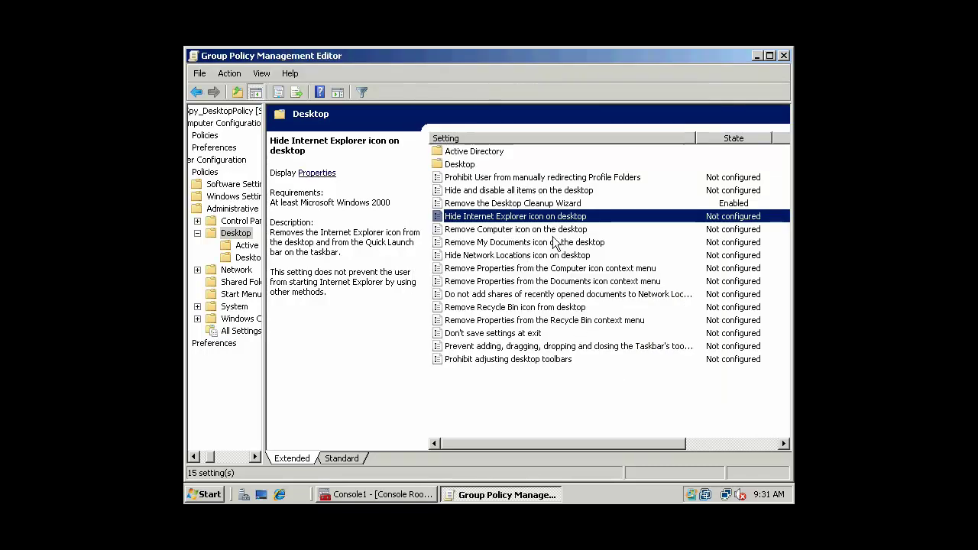
Set the Remove Computer icon on the desktop policy setting to Enabled.
click(564, 231)
double_click(564, 232)
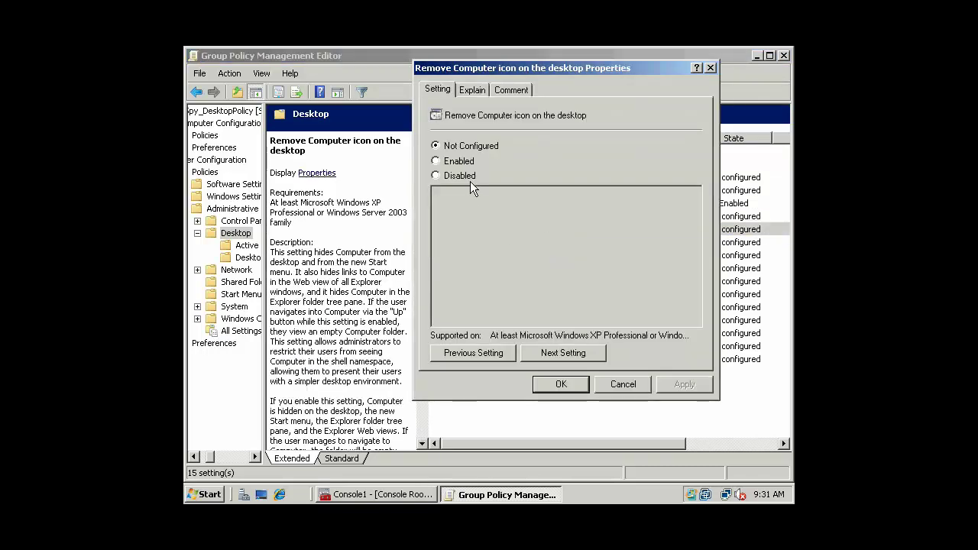
click(461, 162)
click(562, 385)
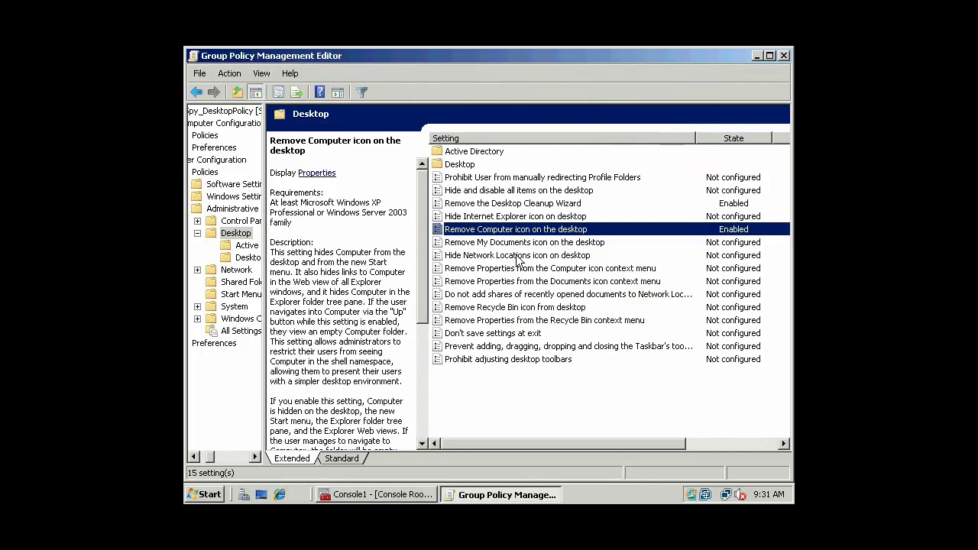
Review the My Documents, Network Locations and Computer properties settings, and set Remove Recycle Bin icon from desktop to Enabled.
click(491, 243)
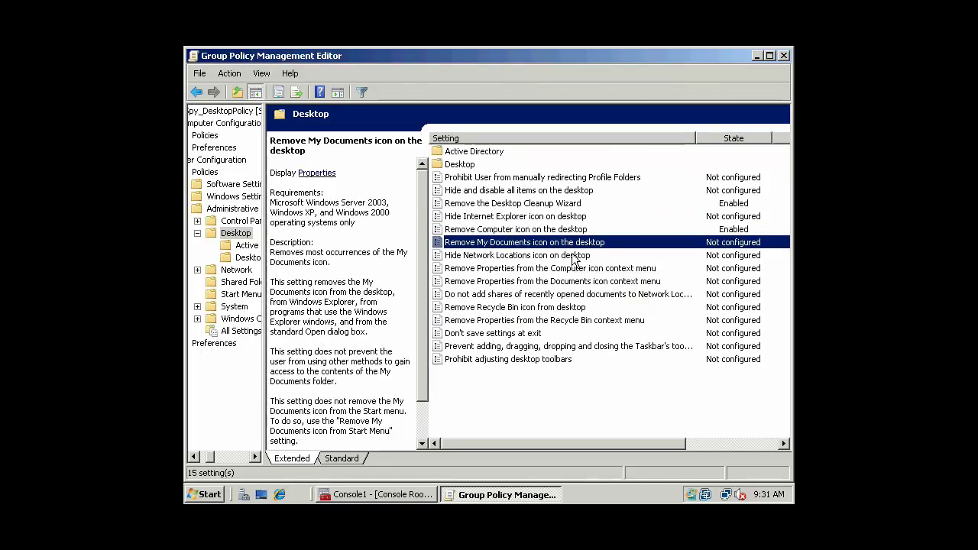
click(492, 256)
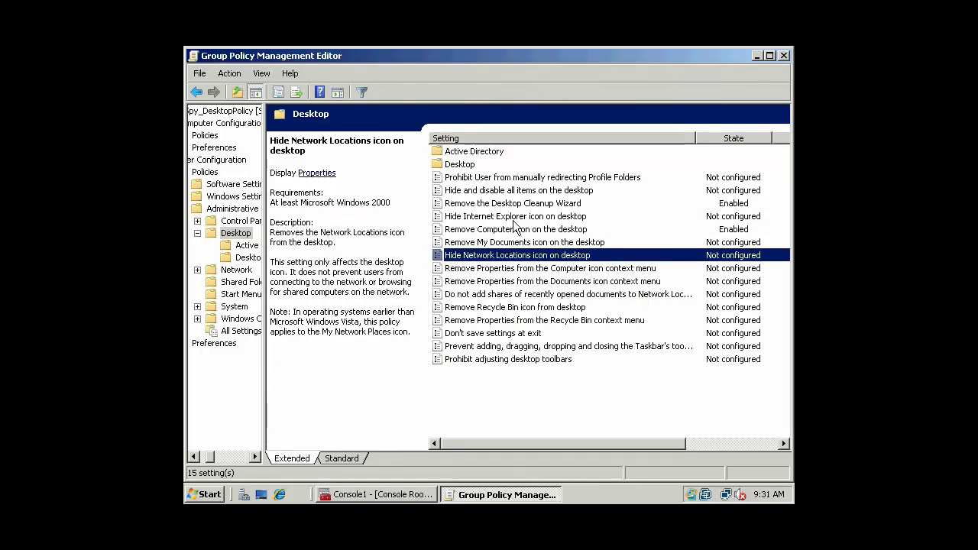
click(533, 270)
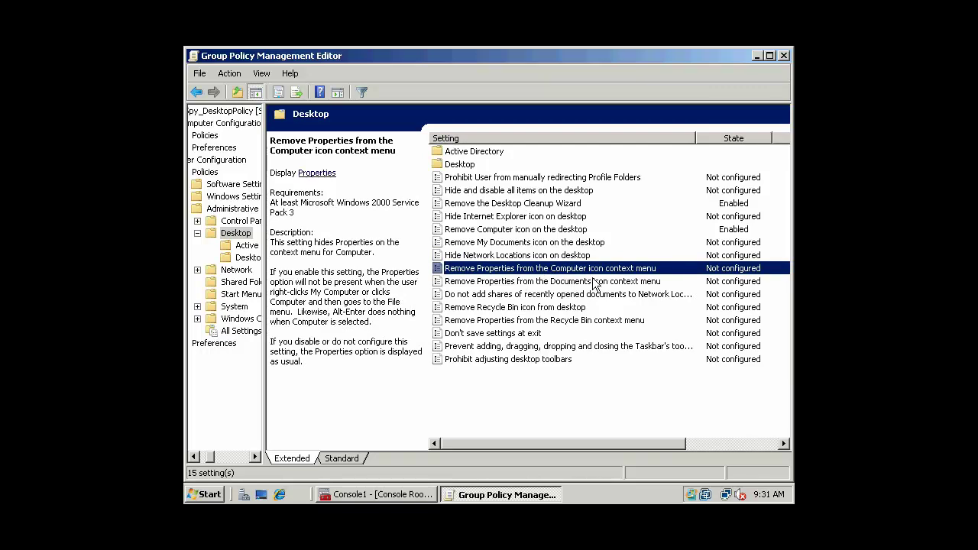
click(528, 297)
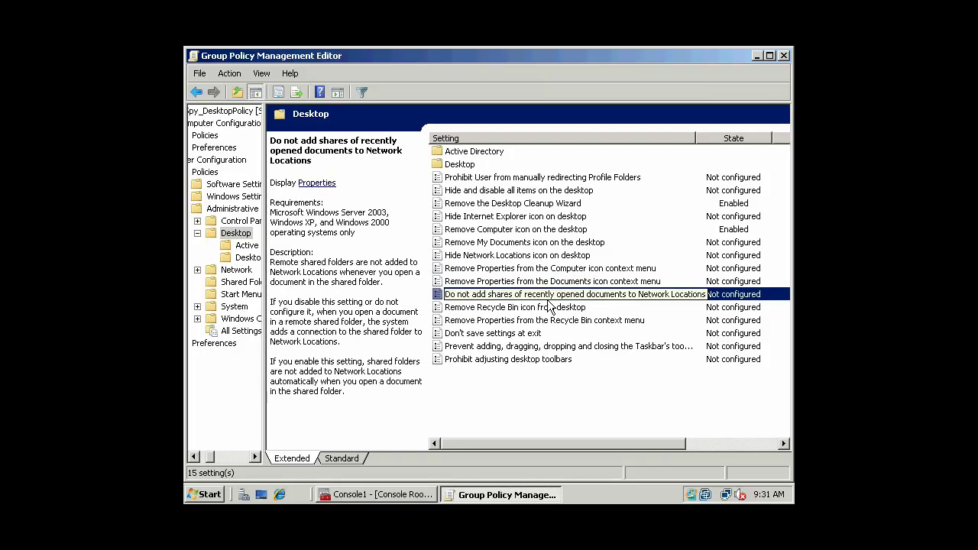
double_click(538, 310)
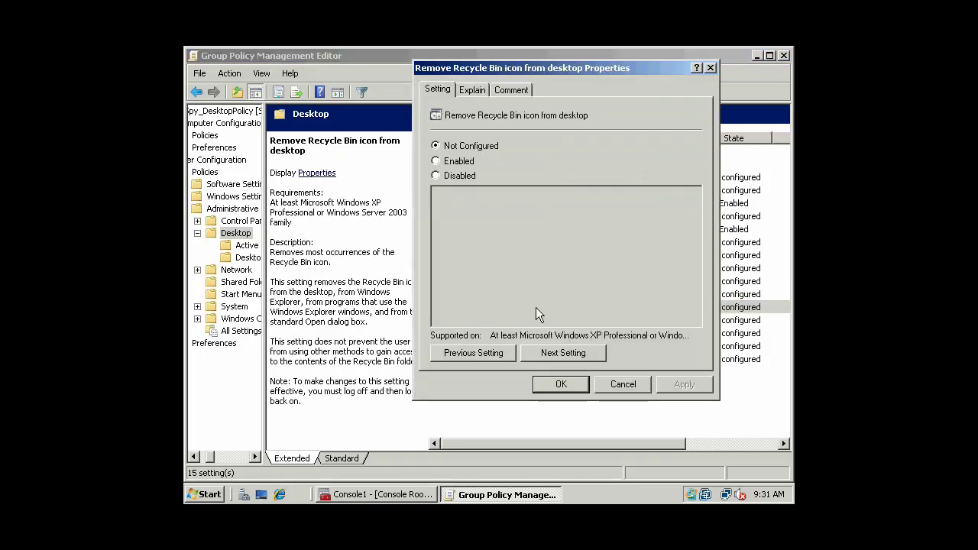
click(457, 162)
click(562, 385)
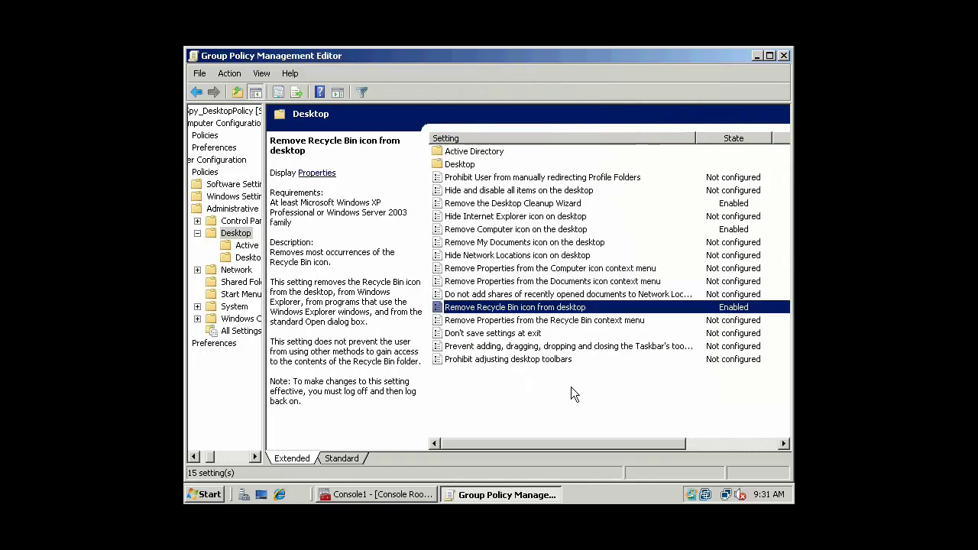
Review the Recycle Bin properties, exit-saving and Taskbar toolbar settings, and set Prohibit adjusting desktop toolbars to Enabled.
click(564, 321)
click(539, 334)
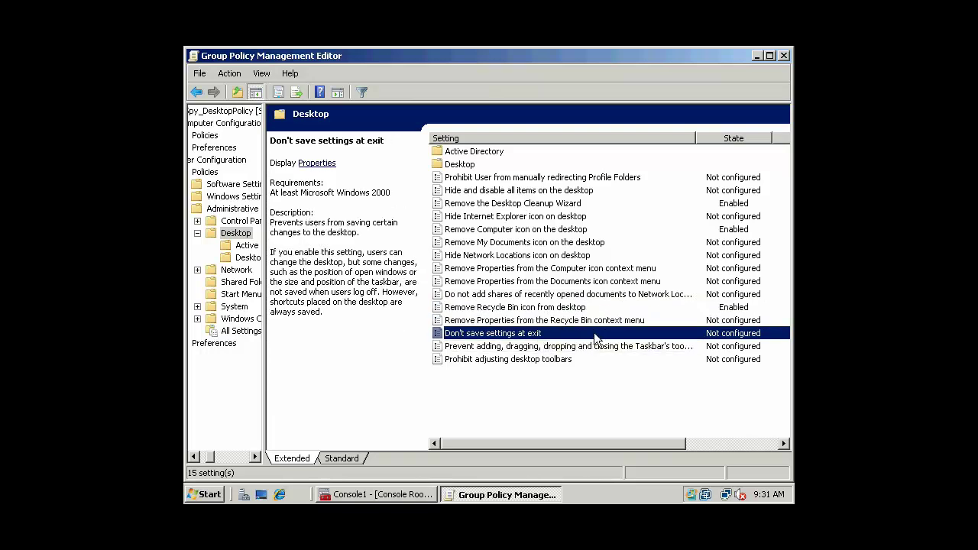
click(558, 348)
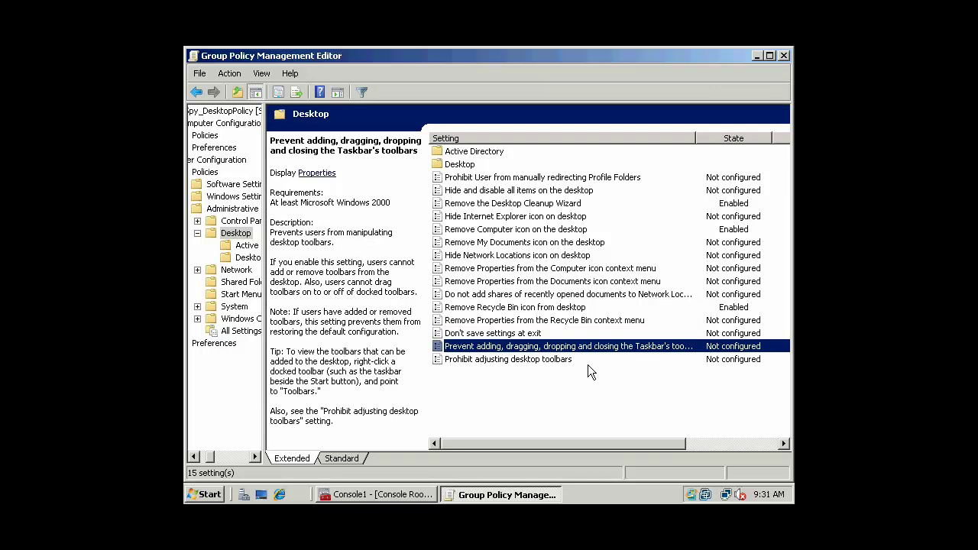
click(522, 359)
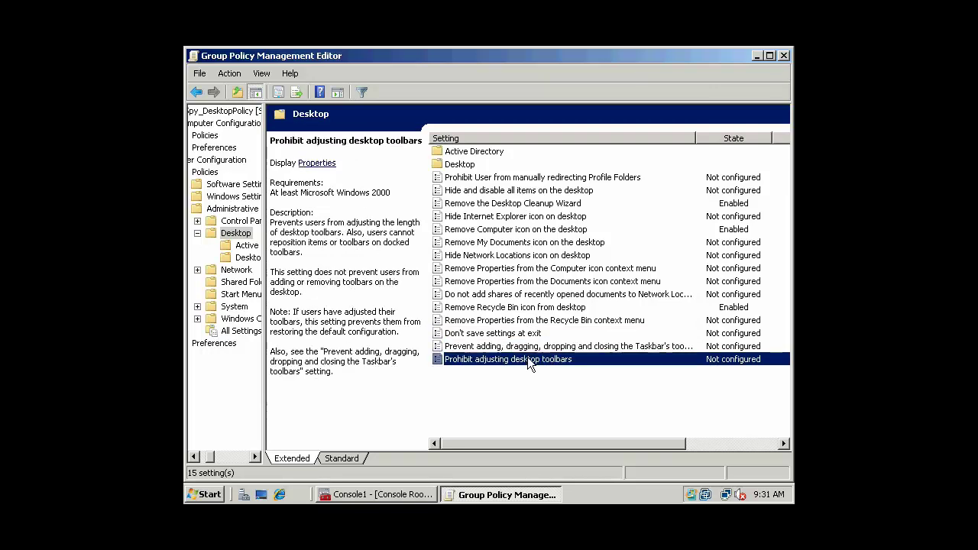
double_click(566, 361)
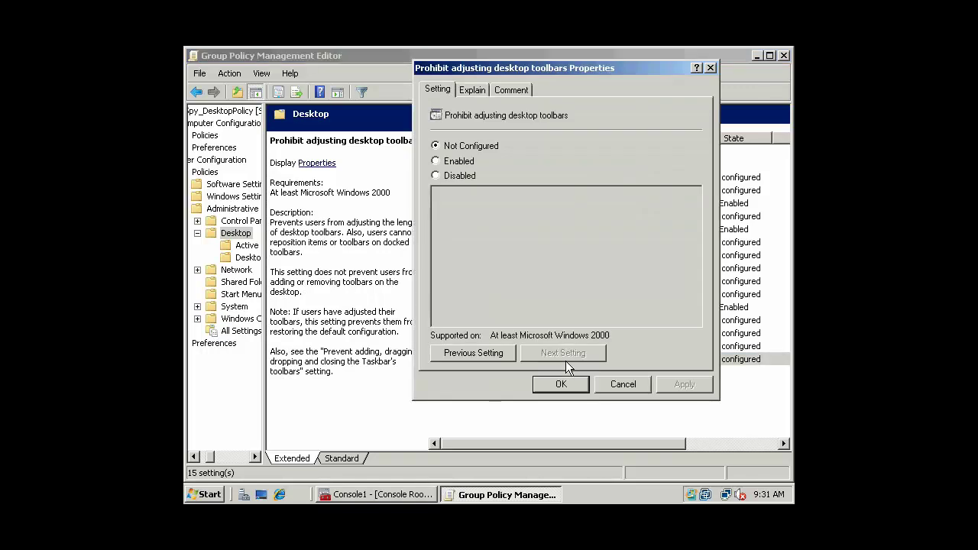
click(463, 162)
click(560, 385)
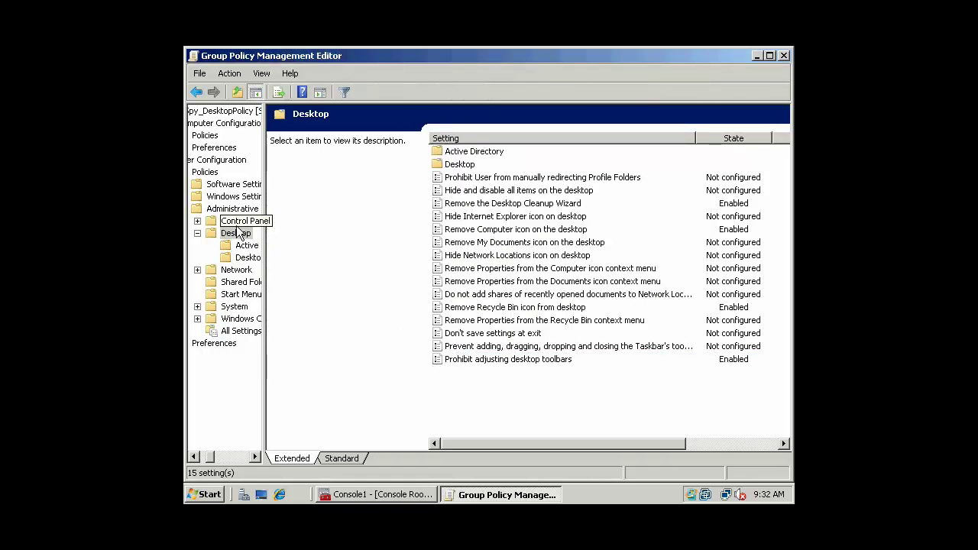
Exit the policy editor for SuperSpy_DesktopPolicy and return to the Group Policy Management console.
drag(264, 262, 312, 258)
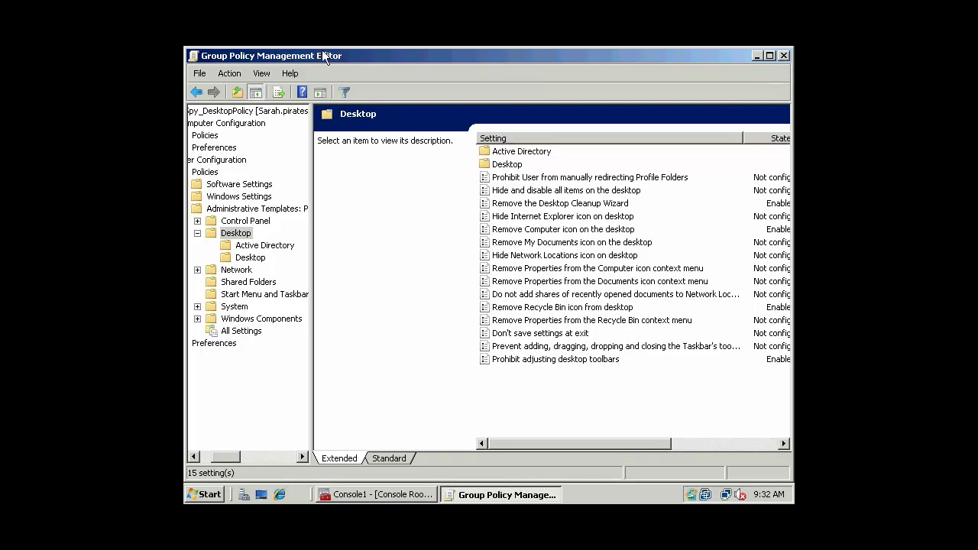
click(199, 73)
click(209, 111)
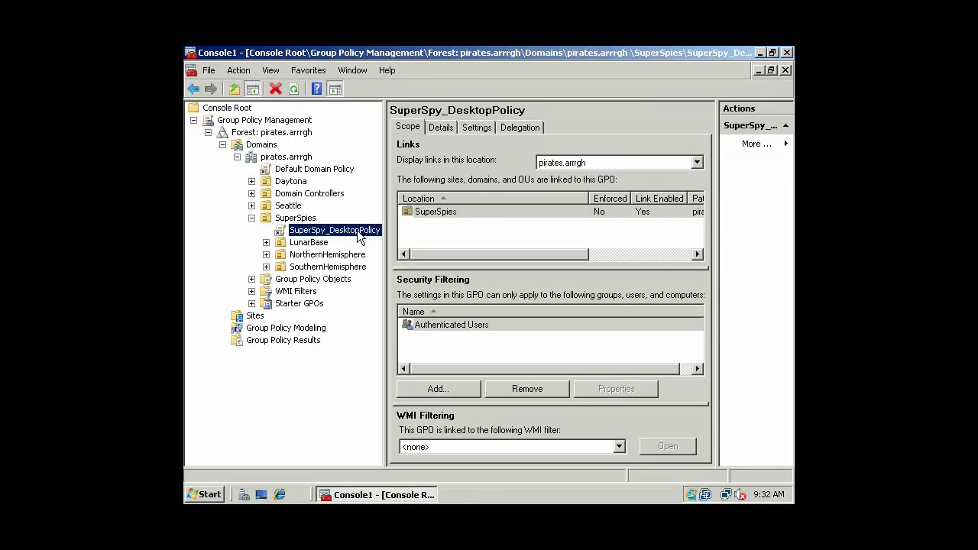
Compare the links and security filtering of the Default Domain Policy with those of SuperSpy_DesktopPolicy under SuperSpies.
click(303, 169)
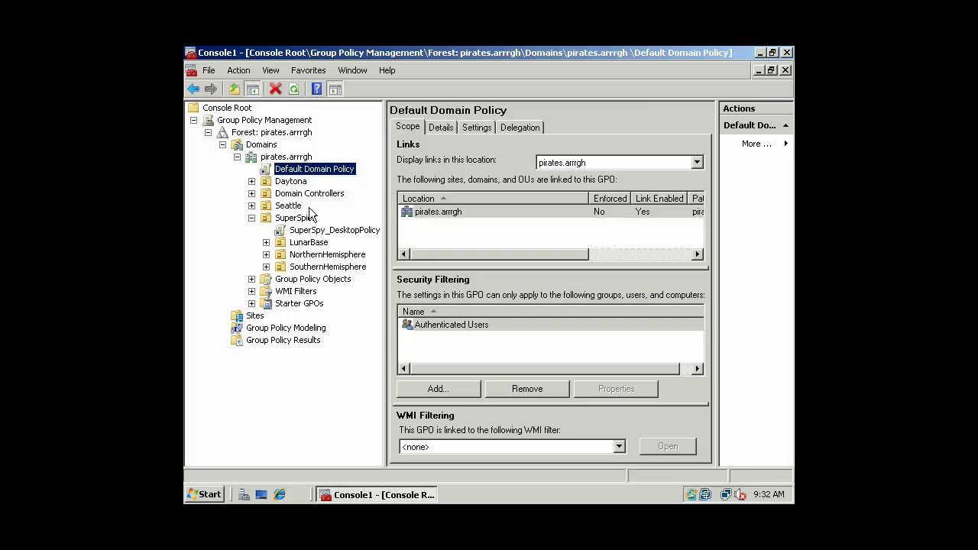
click(327, 230)
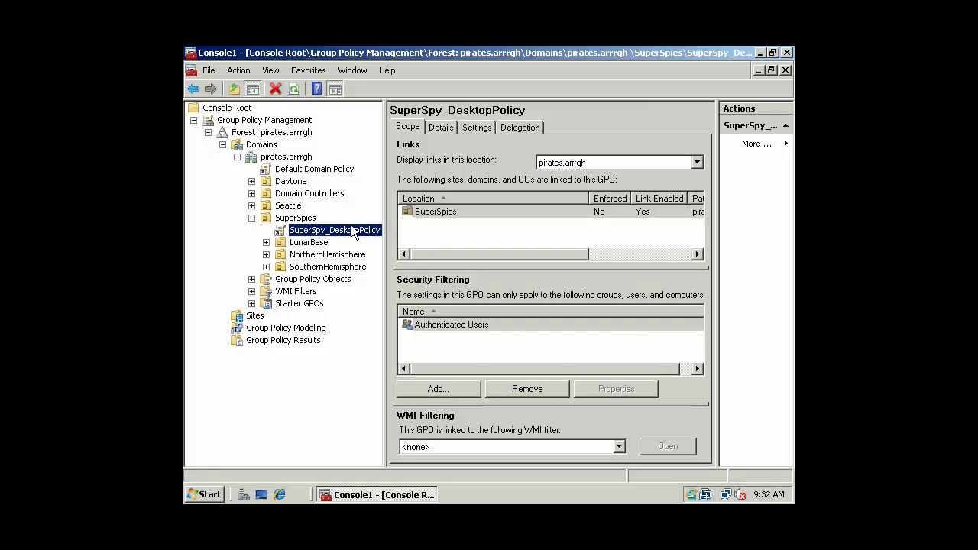
click(307, 169)
click(350, 230)
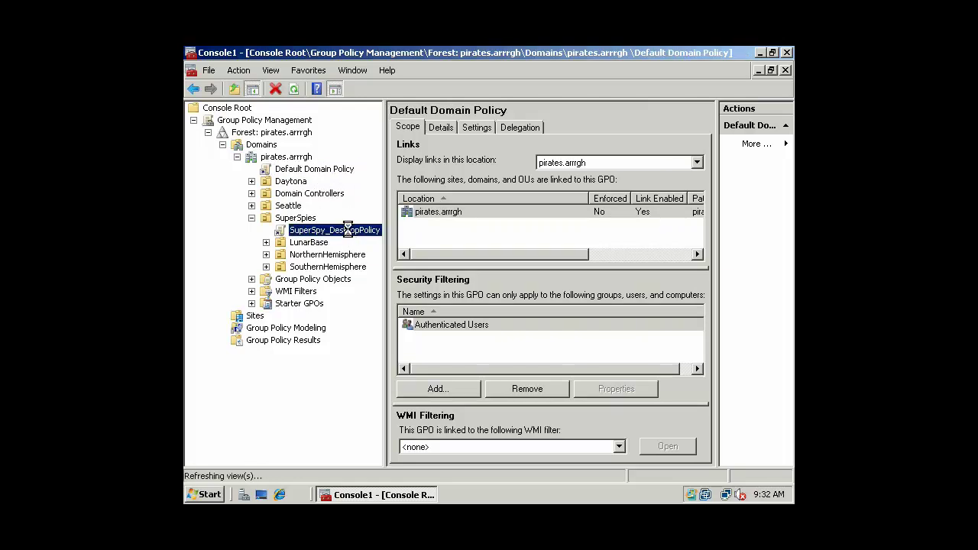
click(306, 169)
click(324, 230)
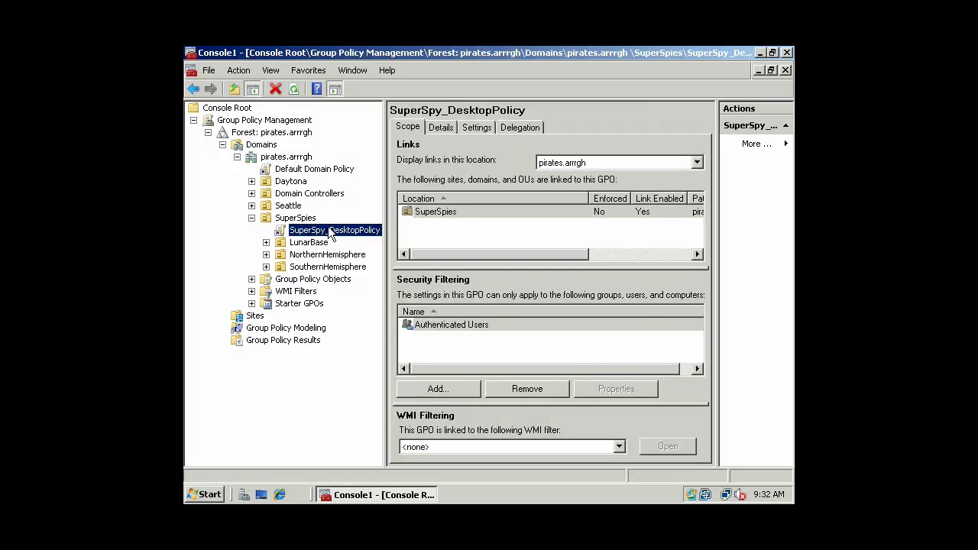
click(326, 171)
click(321, 230)
click(312, 169)
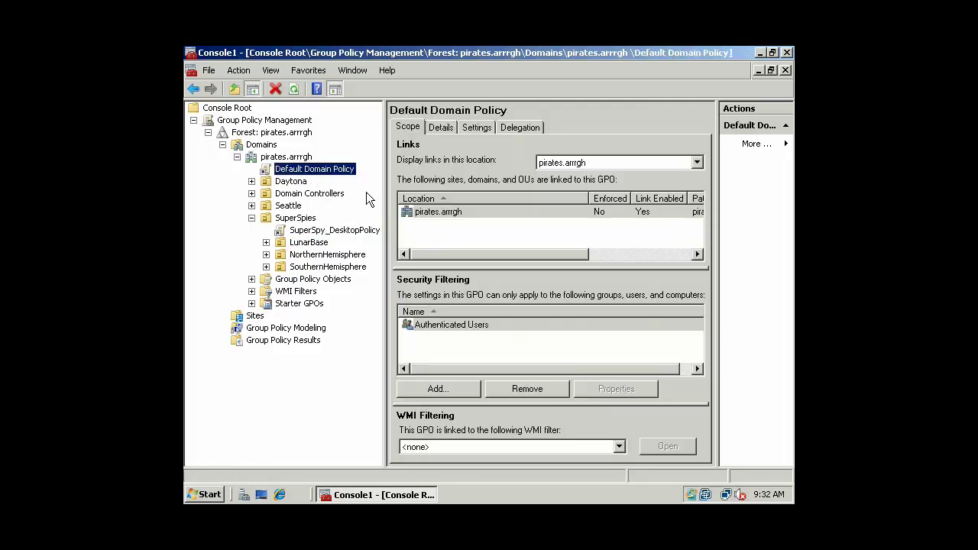
click(348, 231)
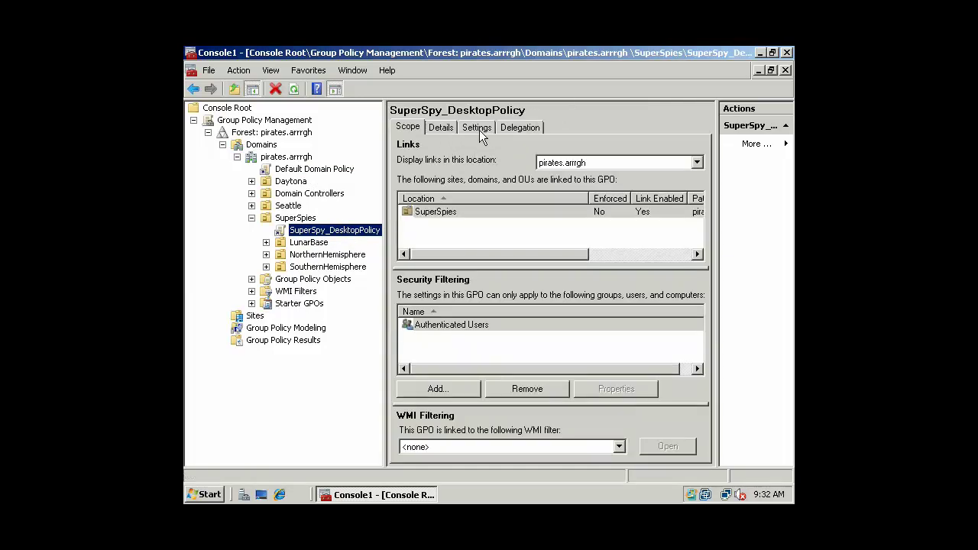
Delegate Read permission on SuperSpy_DesktopPolicy to the Tesla account in pirates.arrrgh.
click(520, 128)
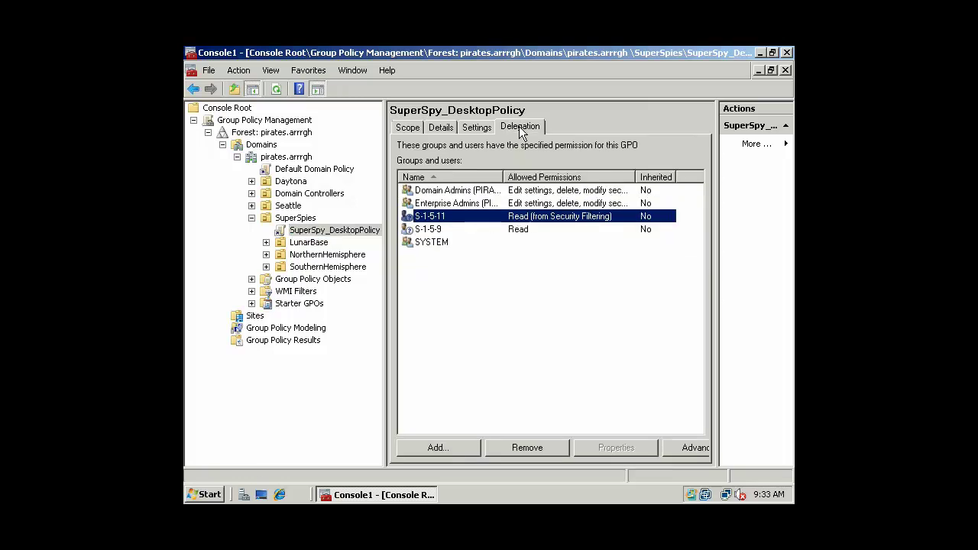
click(505, 273)
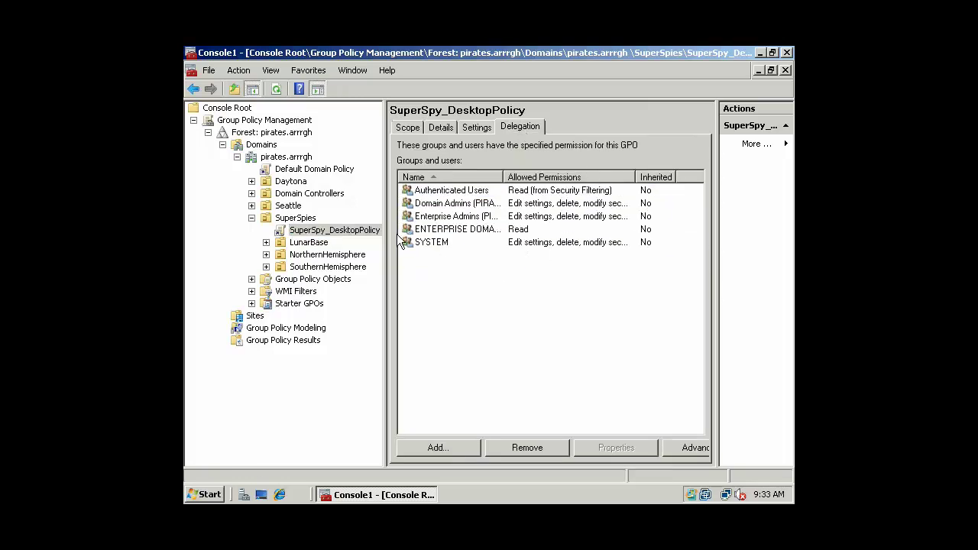
click(350, 232)
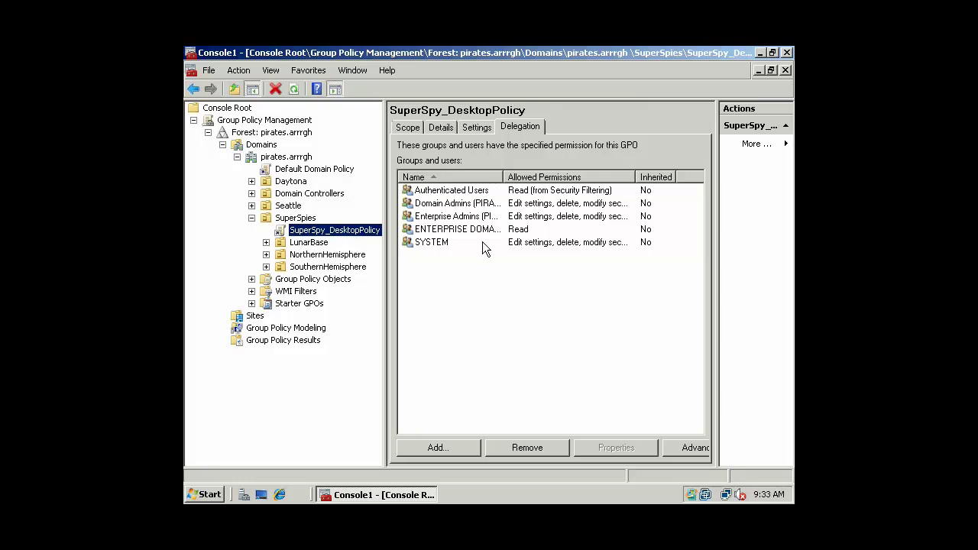
click(438, 448)
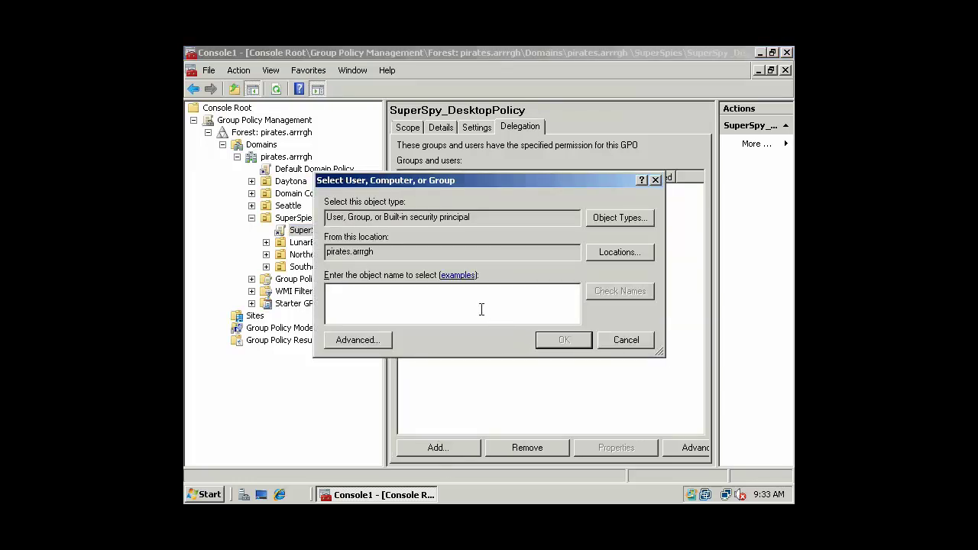
text(tes)
key(BackSpace)
key(BackSpace)
key(BackSpace)
text(la)
click(580, 338)
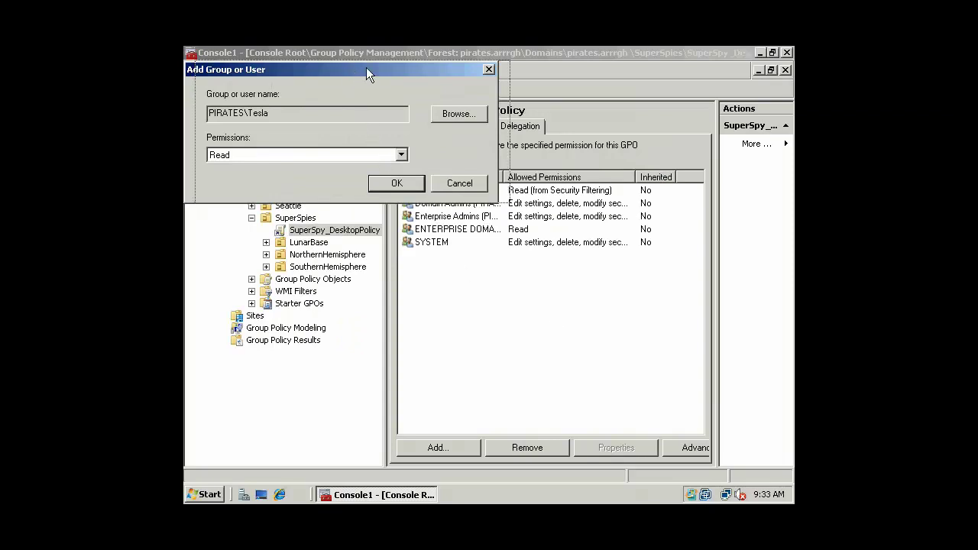
drag(355, 68, 446, 96)
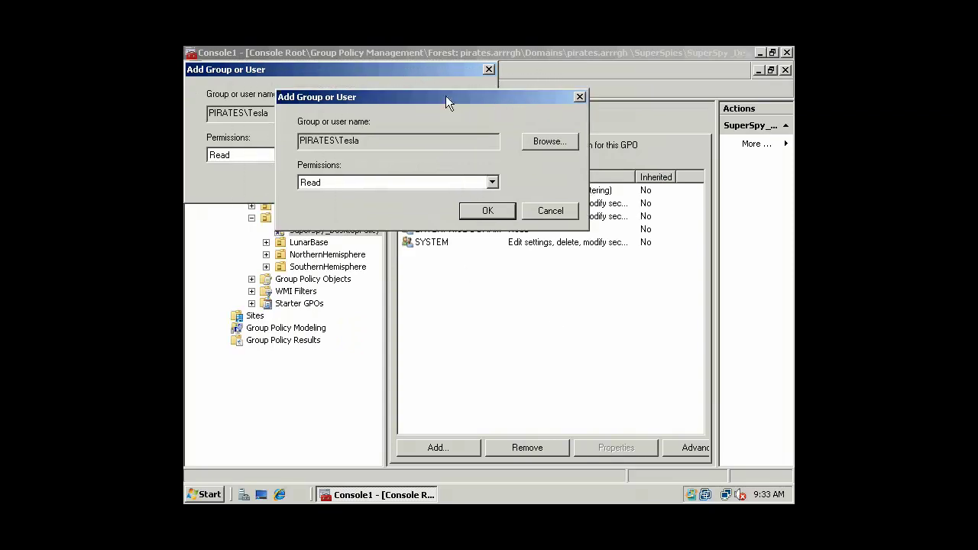
click(490, 211)
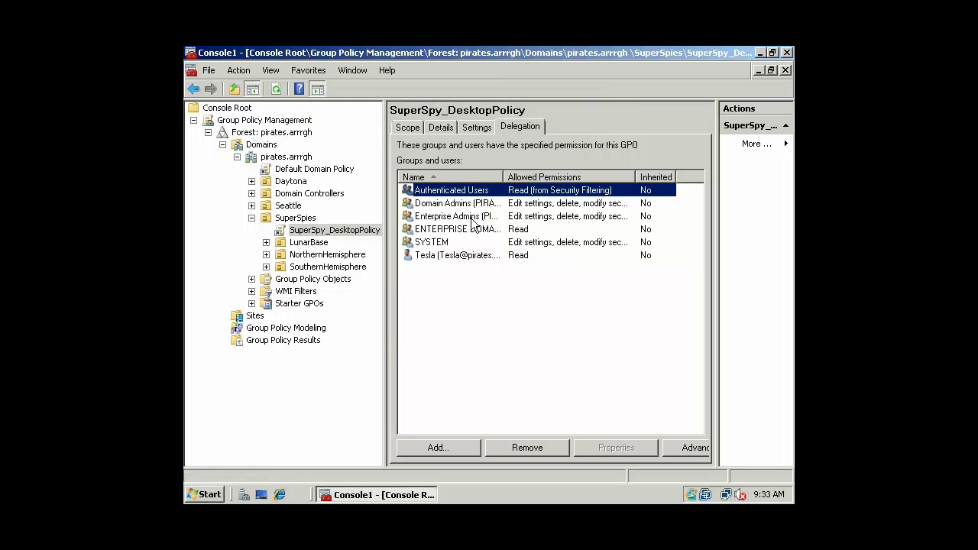
Inspect the Tesla account's properties from the SuperSpy_DesktopPolicy delegation list and close them without changes.
click(502, 204)
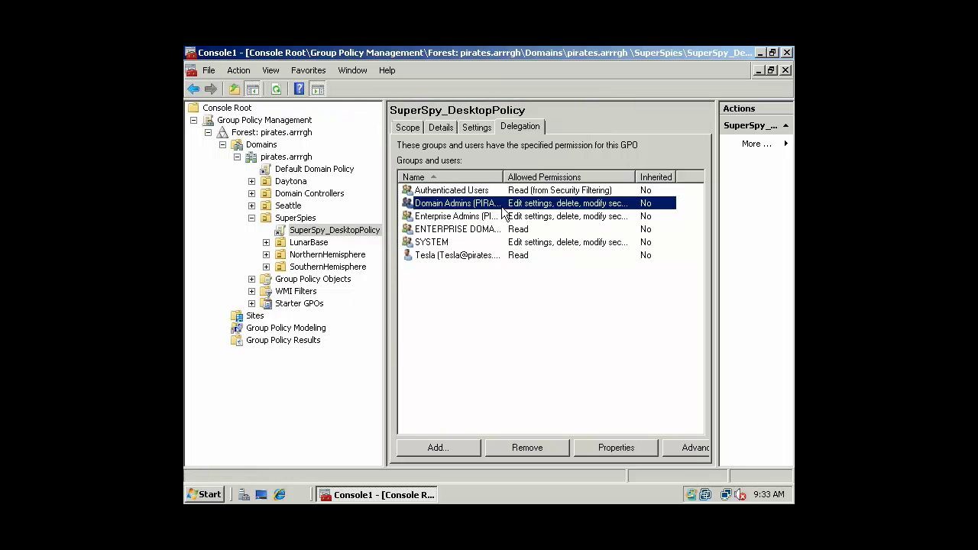
click(473, 256)
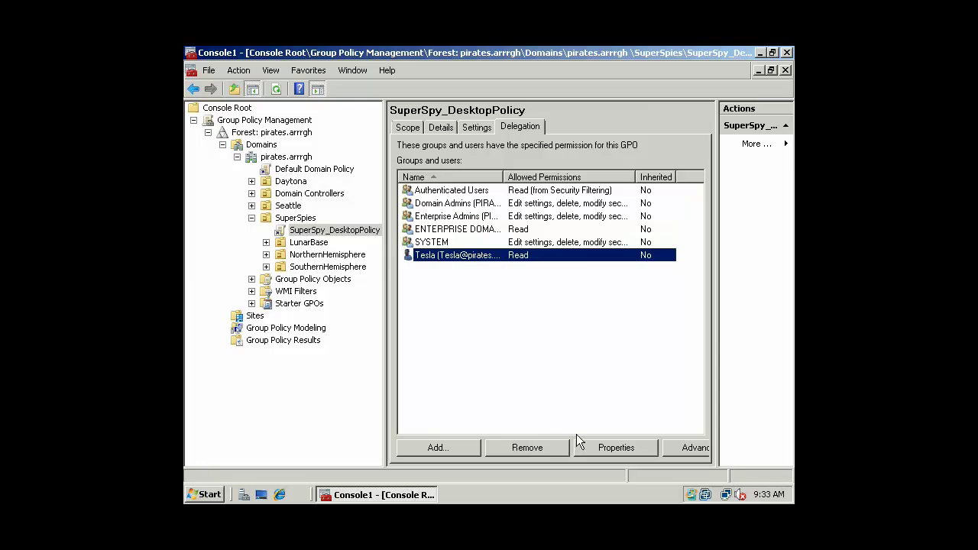
click(610, 451)
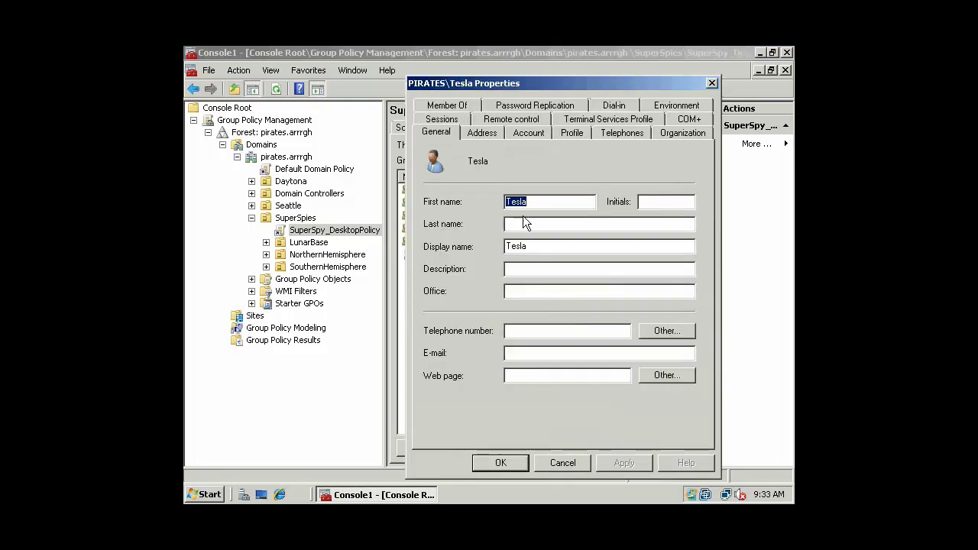
click(571, 463)
click(442, 256)
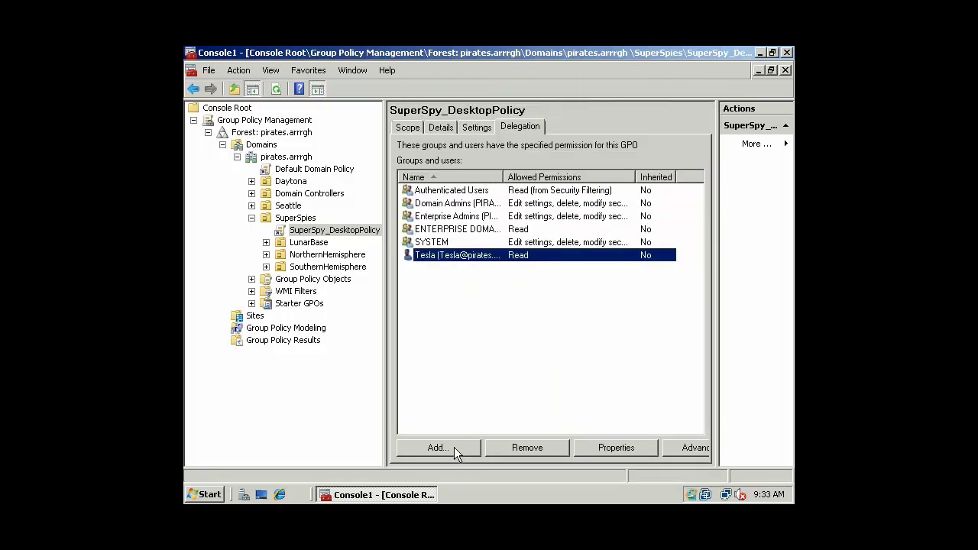
In the advanced security settings of SuperSpy_DesktopPolicy, deny the Tesla account Read and Apply group policy, and accept the deny entries.
click(696, 451)
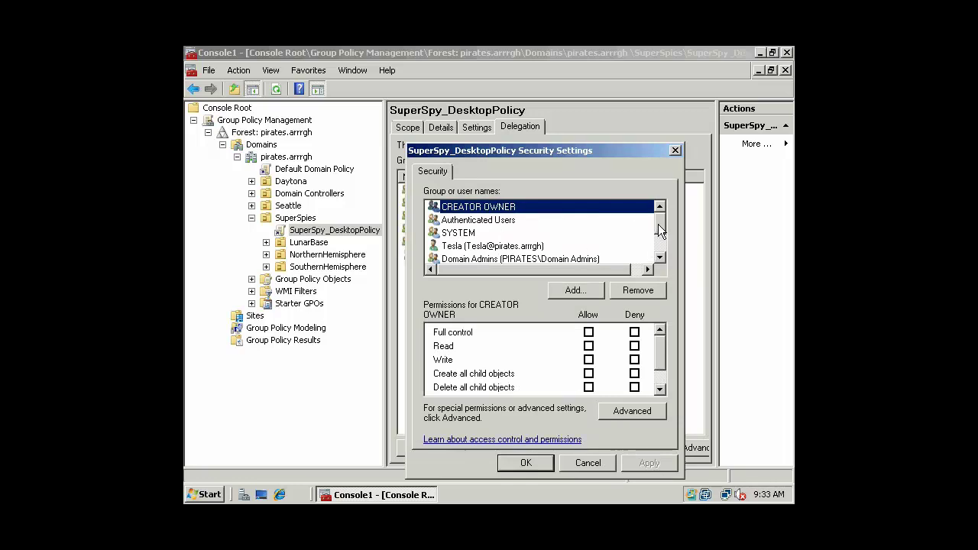
drag(658, 224, 659, 229)
click(537, 230)
click(539, 233)
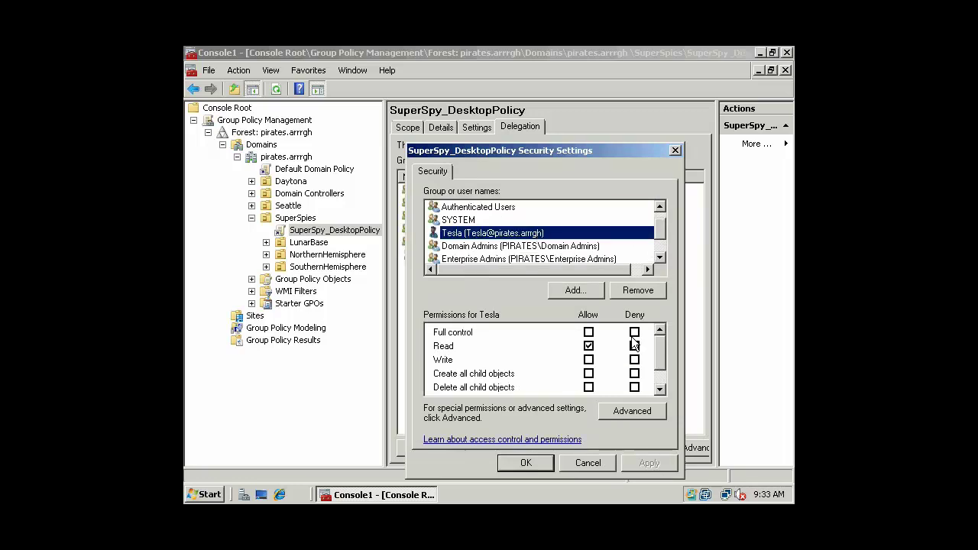
click(635, 345)
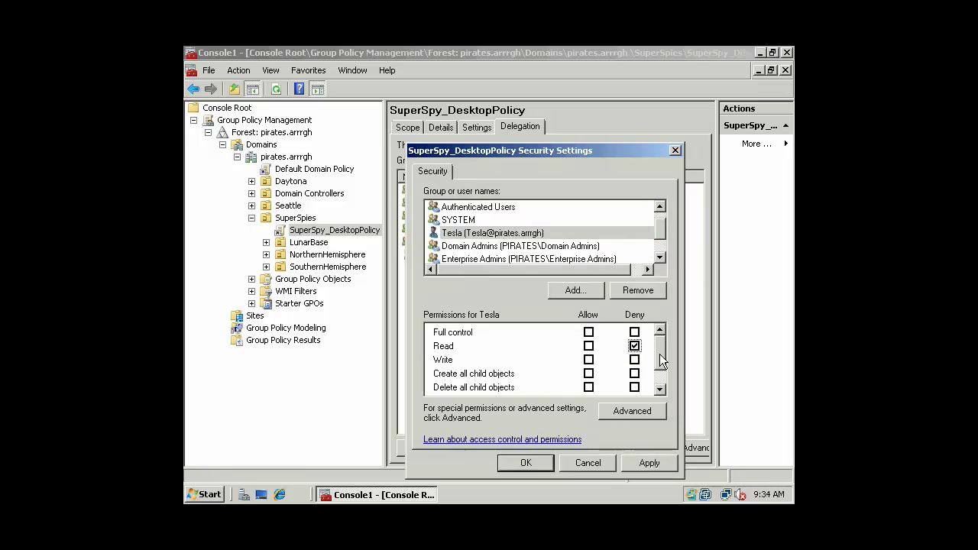
drag(663, 354, 668, 332)
click(635, 374)
click(638, 462)
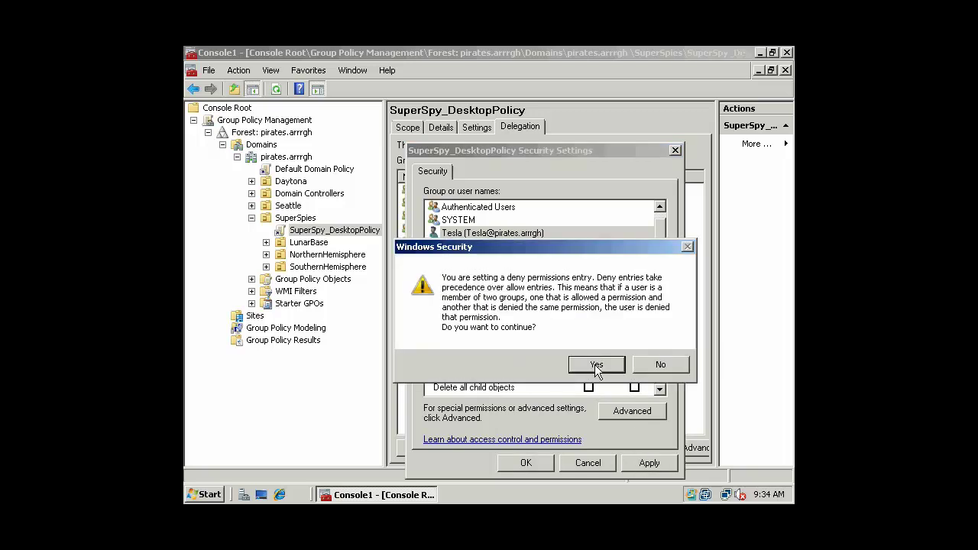
click(595, 365)
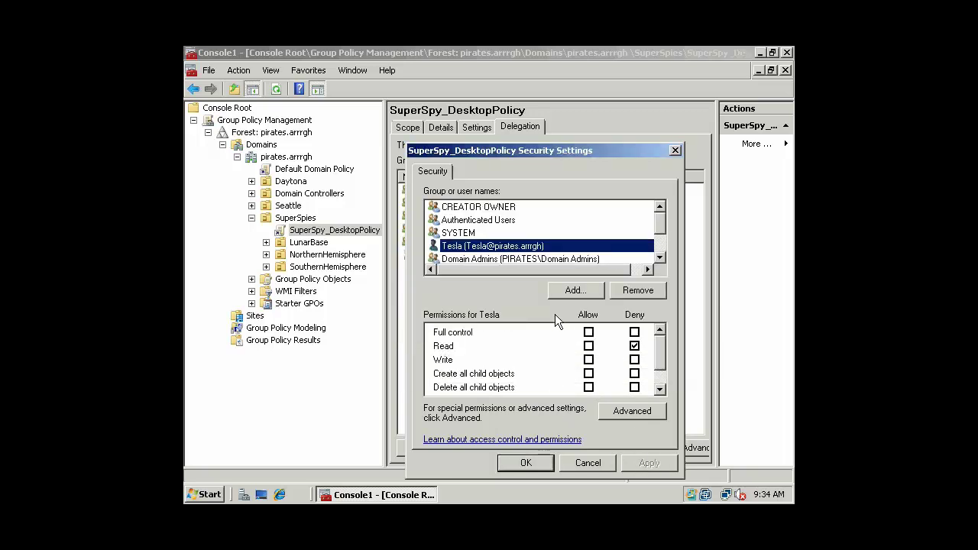
Compare the permissions of Domain Admins with those of Tesla on SuperSpy_DesktopPolicy, and close the security settings.
mouse_move(665, 223)
mouse_down()
mouse_move(663, 256)
mouse_move(662, 239)
mouse_up()
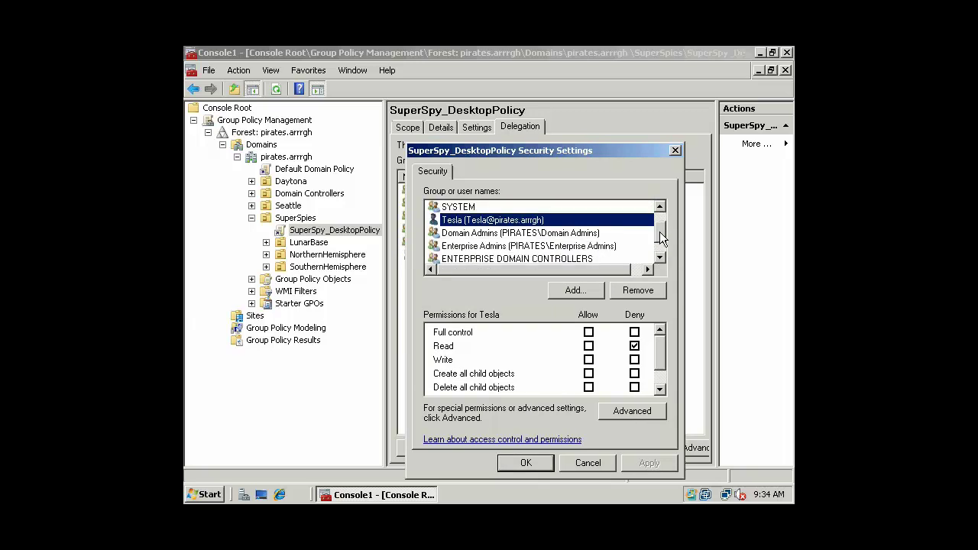
click(556, 238)
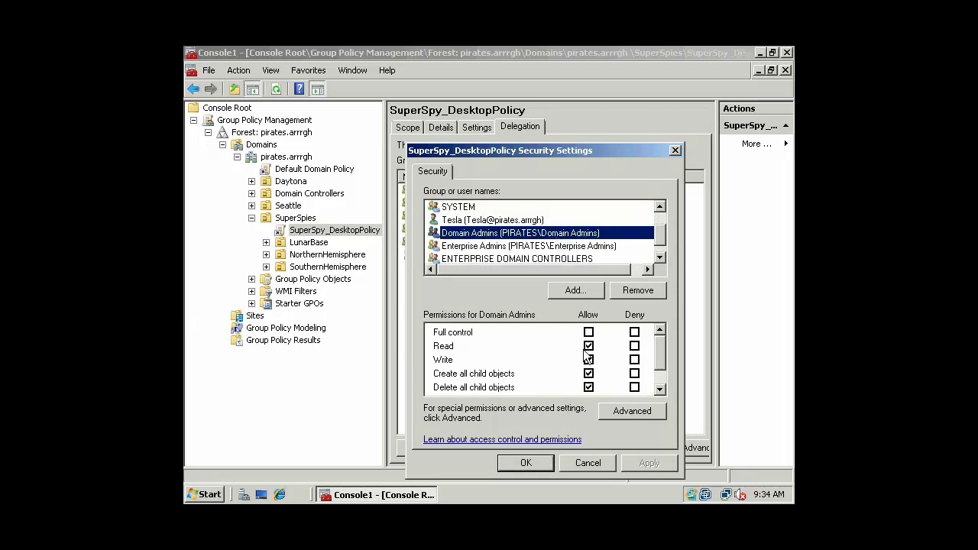
click(659, 373)
drag(657, 368, 668, 336)
mouse_move(656, 237)
mouse_down()
mouse_move(658, 246)
mouse_move(658, 222)
mouse_move(659, 238)
mouse_move(662, 229)
mouse_up()
click(477, 220)
mouse_move(662, 347)
mouse_down()
mouse_move(663, 365)
mouse_move(662, 344)
mouse_move(662, 353)
mouse_up()
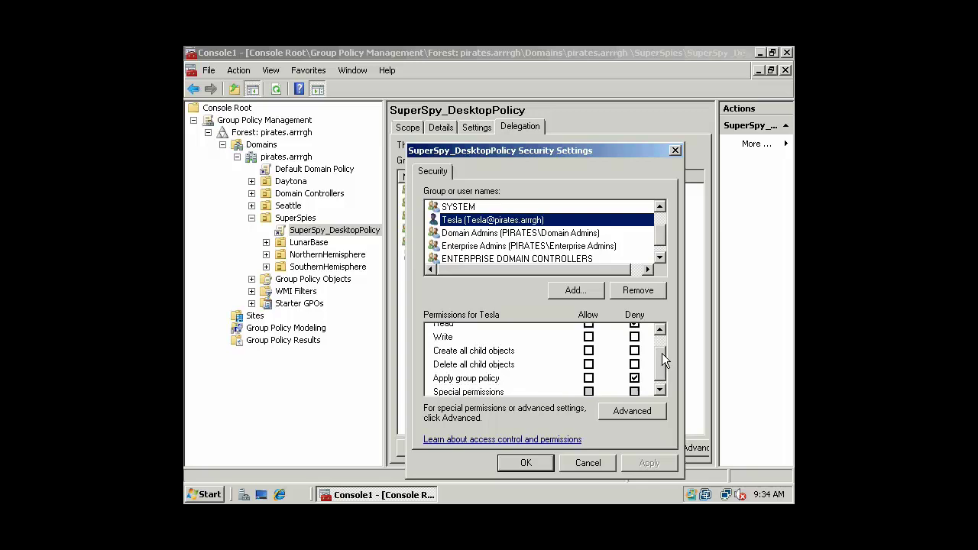
click(530, 463)
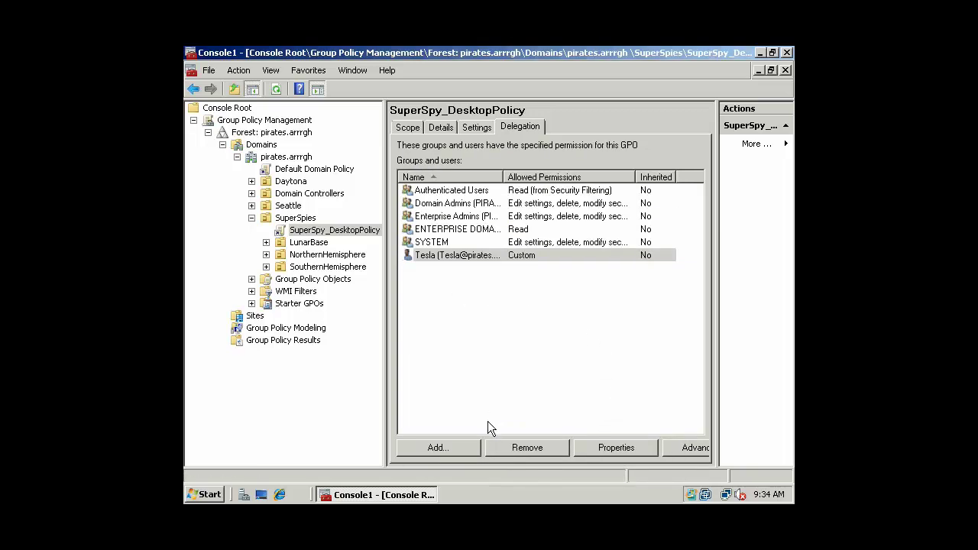
Block policy inheritance on the SouthernHemisphere OU under SuperSpies.
click(310, 258)
click(266, 256)
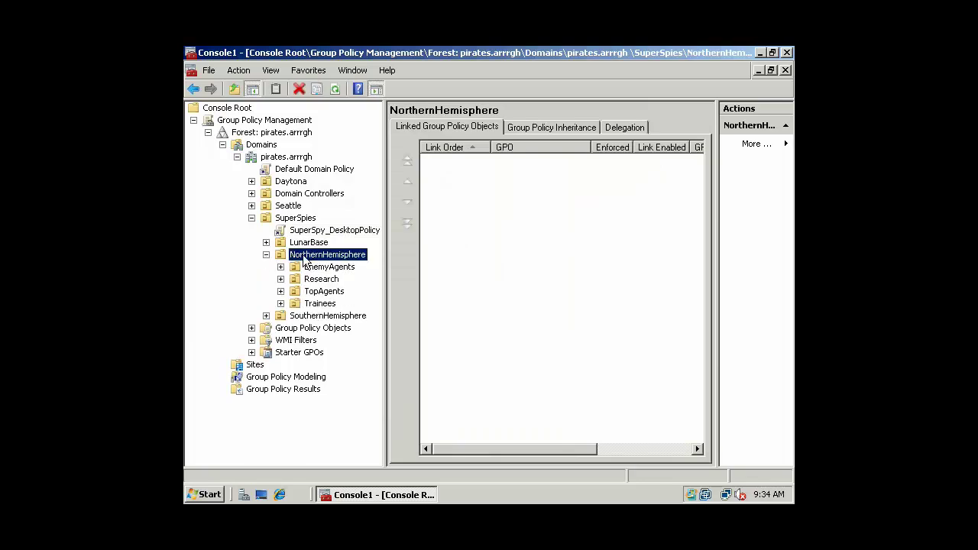
click(267, 255)
click(317, 268)
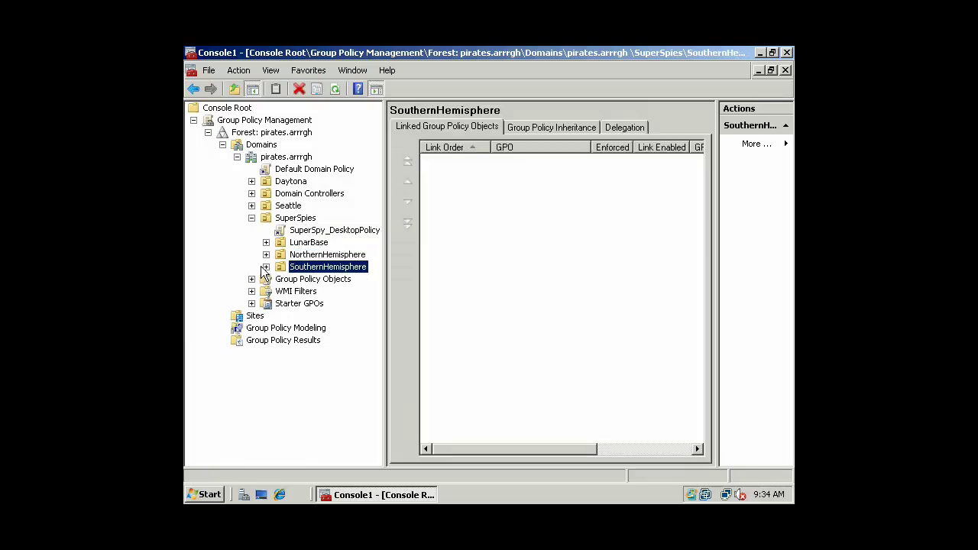
click(266, 267)
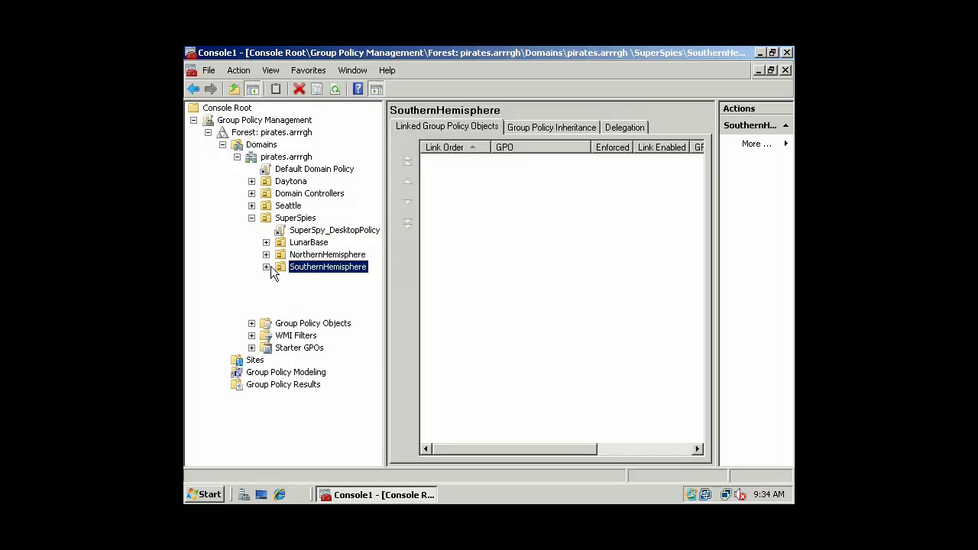
right_click(341, 272)
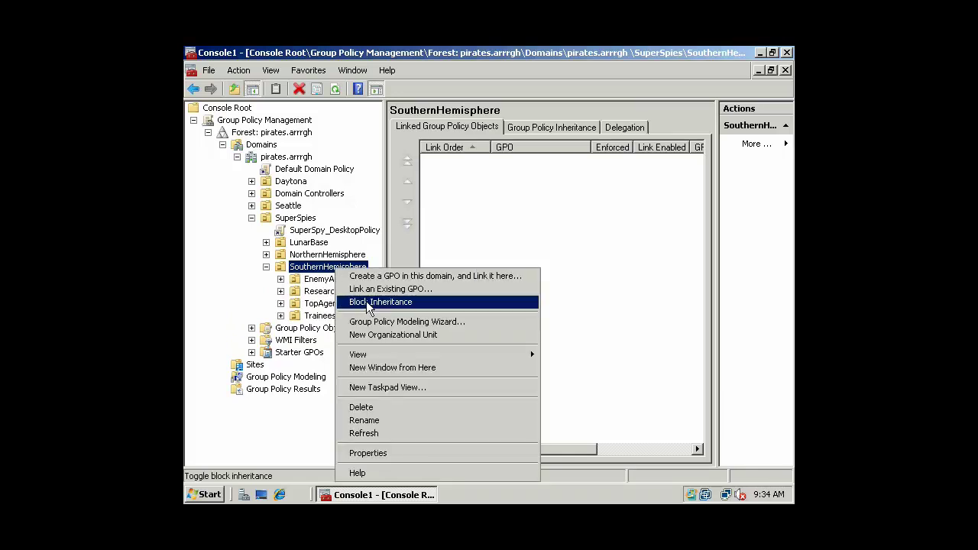
click(366, 301)
click(266, 266)
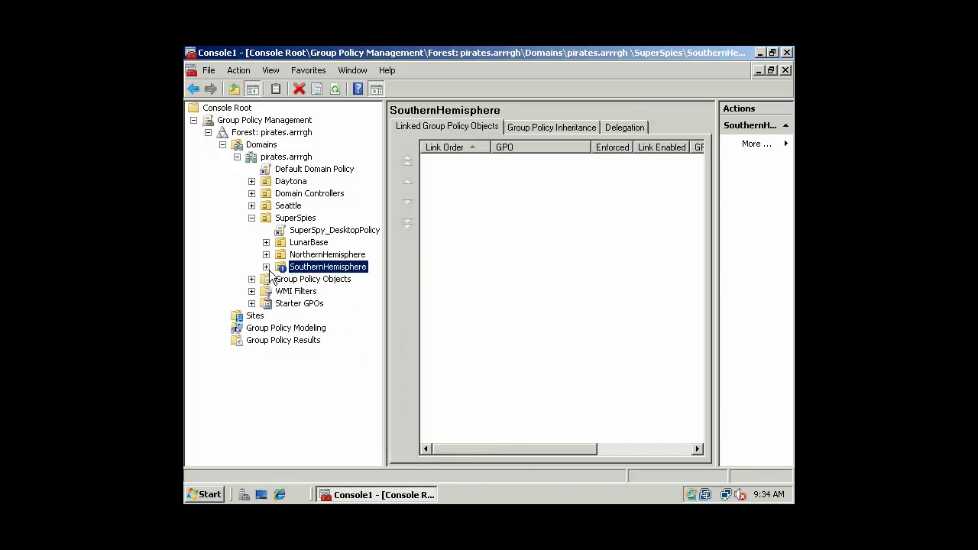
Examine SuperSpy_DesktopPolicy and the policy links of the child OUs under NorthernHemisphere and SouthernHemisphere.
click(335, 231)
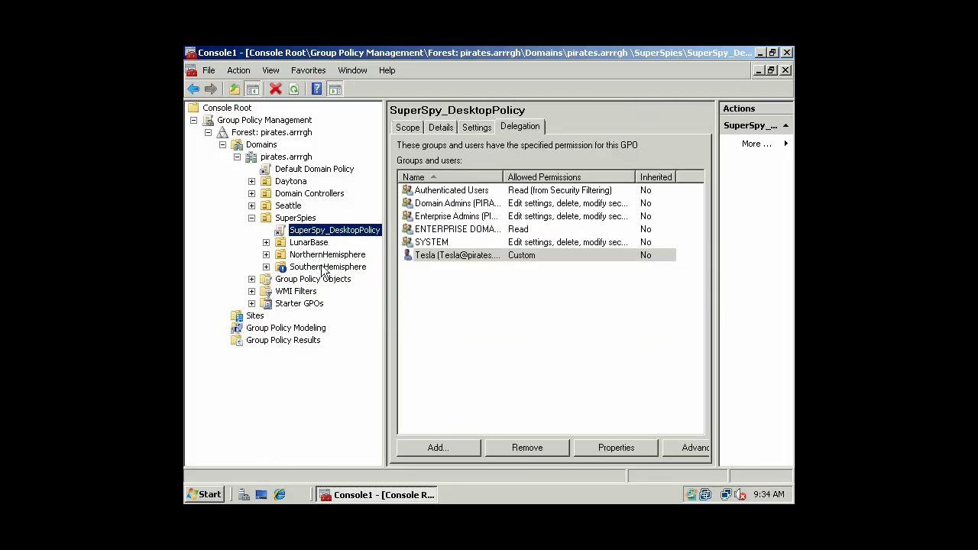
click(322, 268)
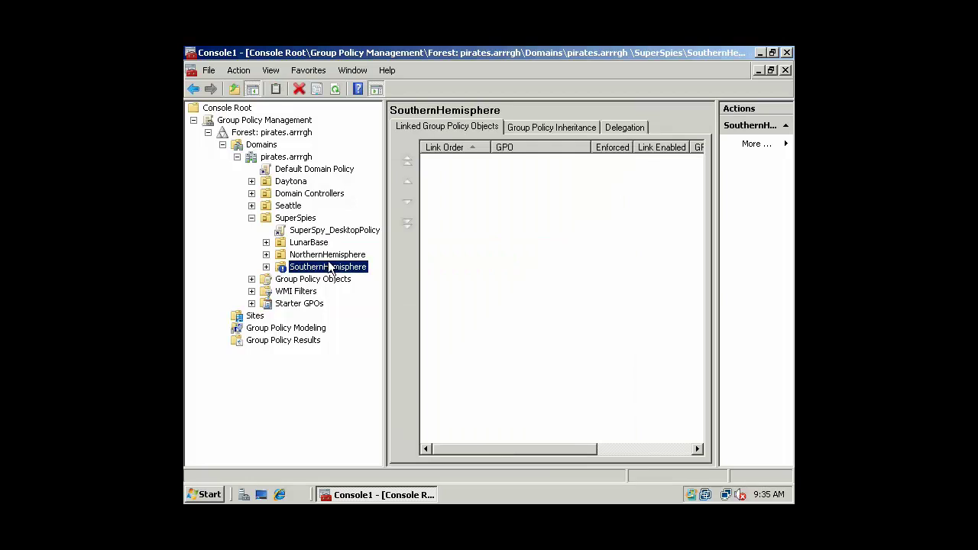
click(266, 255)
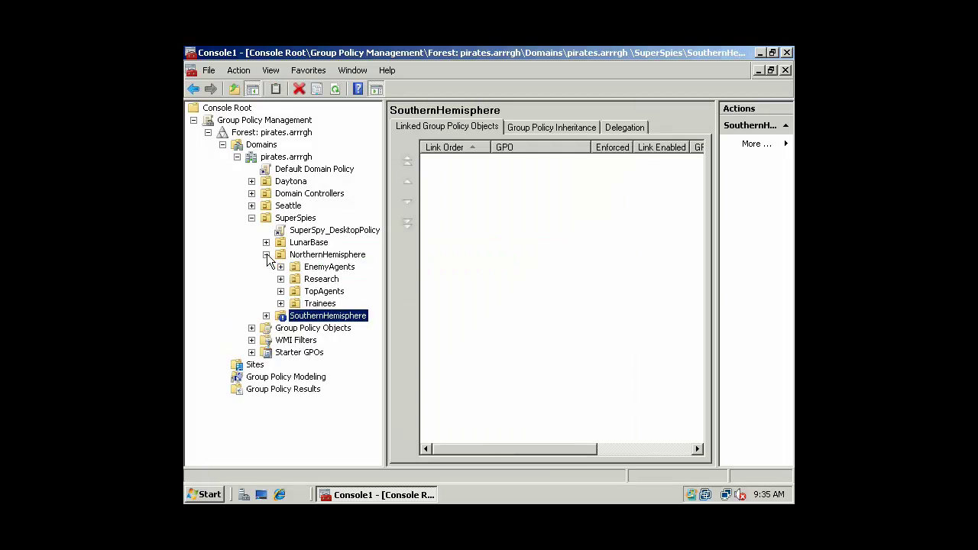
click(324, 292)
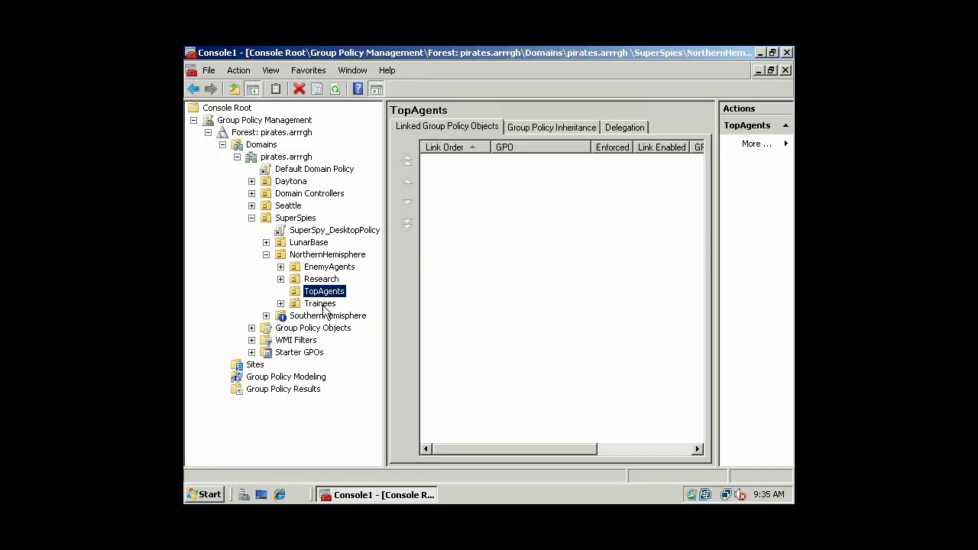
click(317, 279)
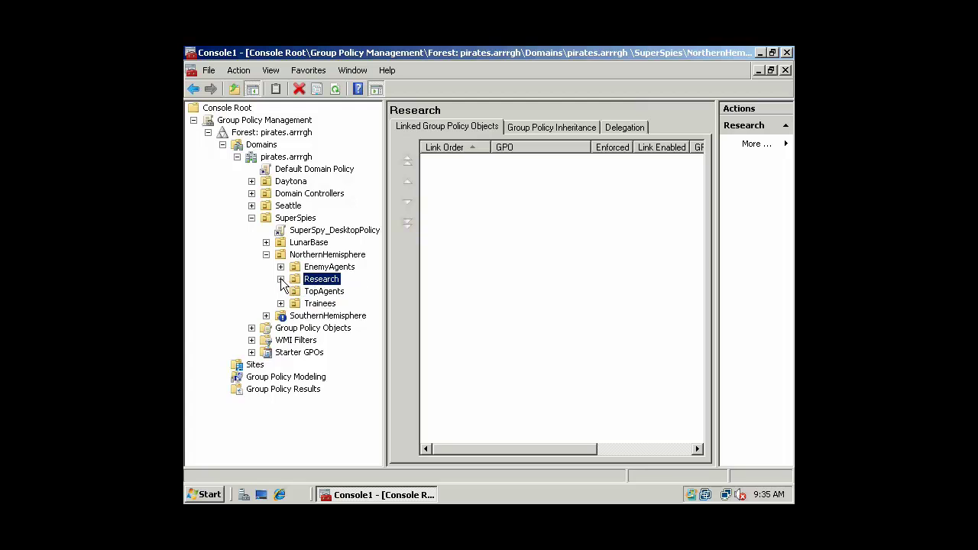
click(336, 280)
click(266, 255)
click(316, 267)
click(266, 267)
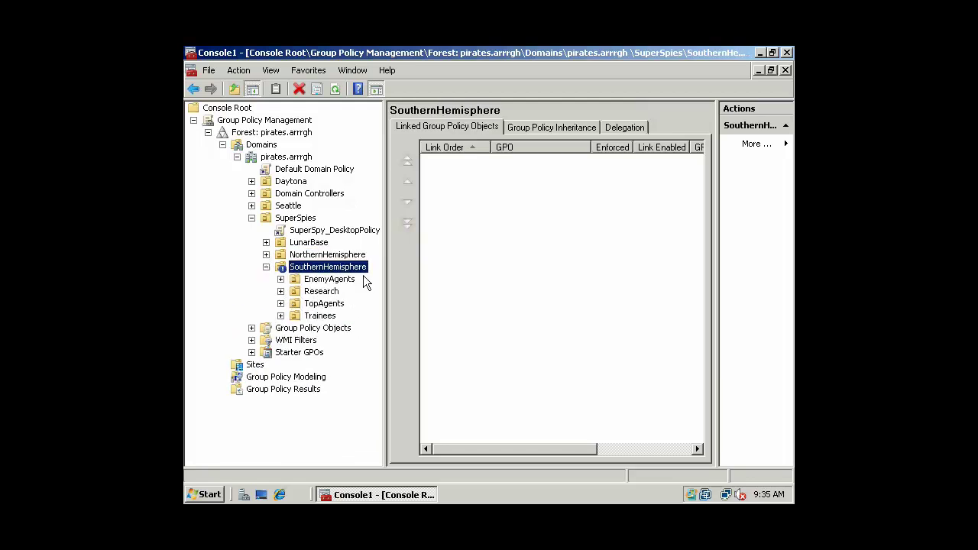
click(336, 280)
click(327, 292)
click(266, 267)
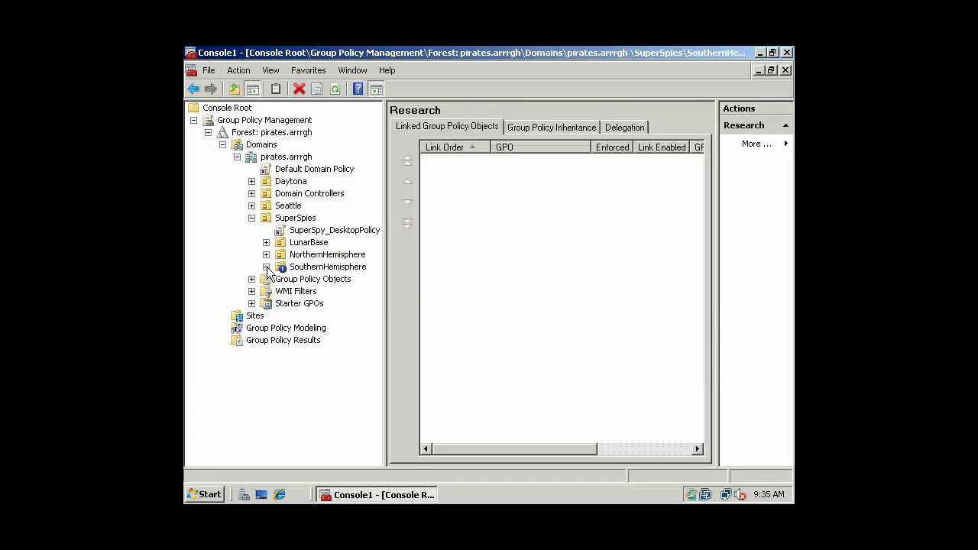
click(787, 54)
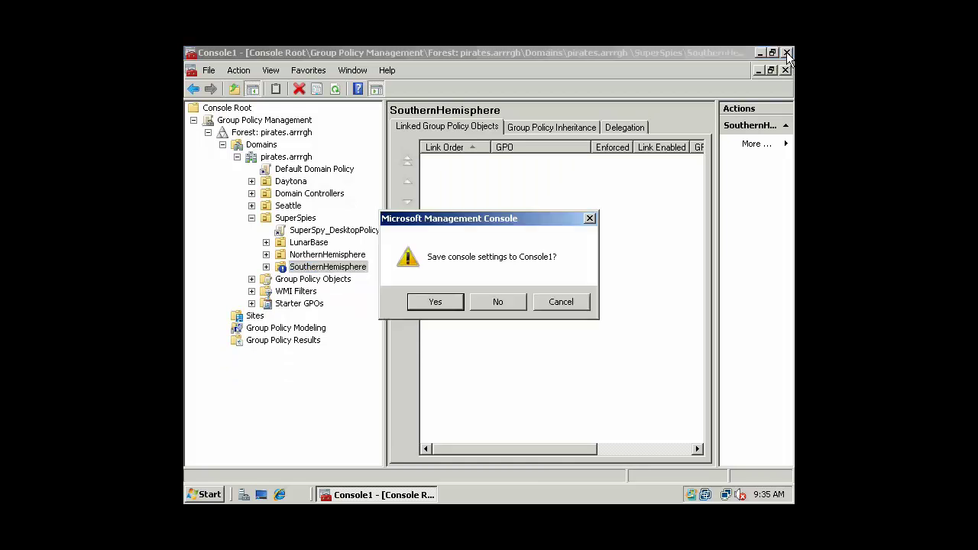
click(448, 304)
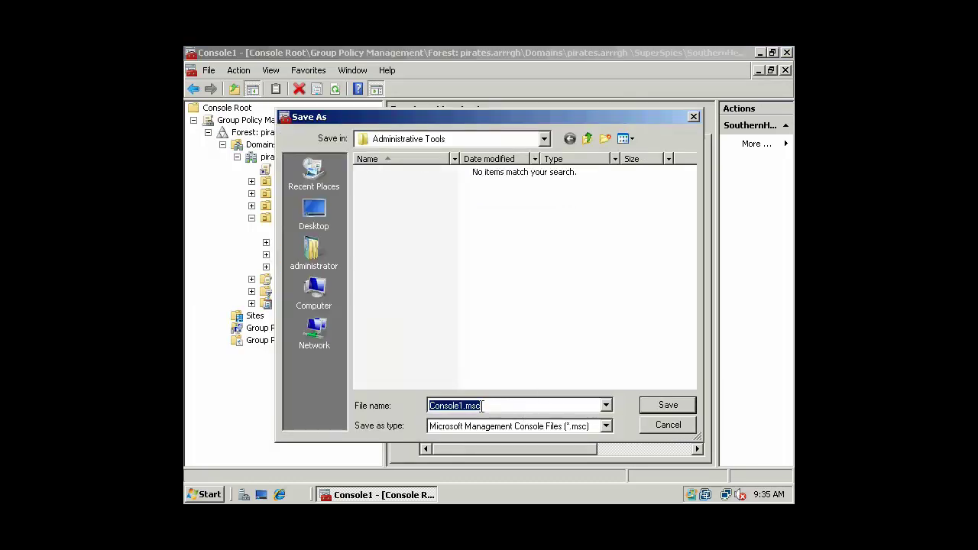
click(483, 407)
click(647, 425)
Close the management console without saving its settings to Console1.
click(787, 53)
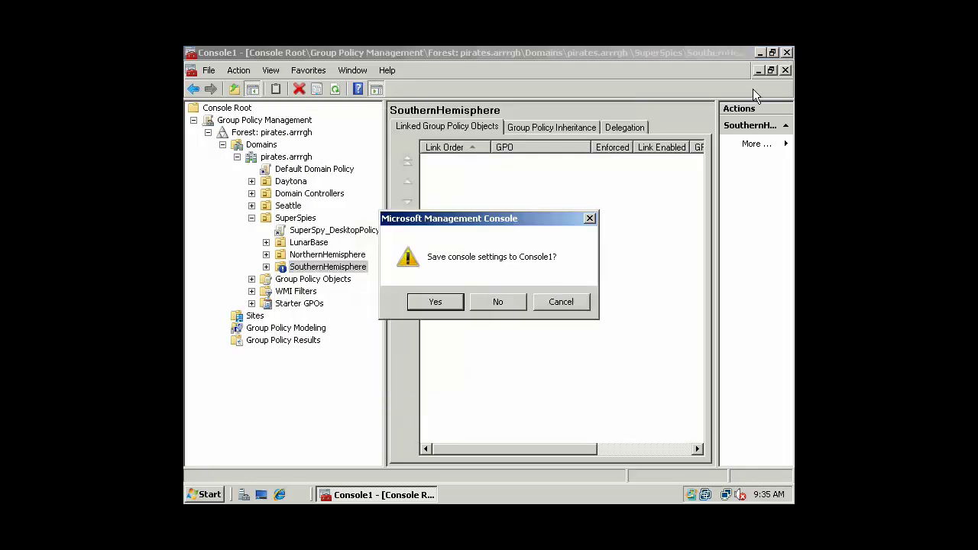
click(490, 304)
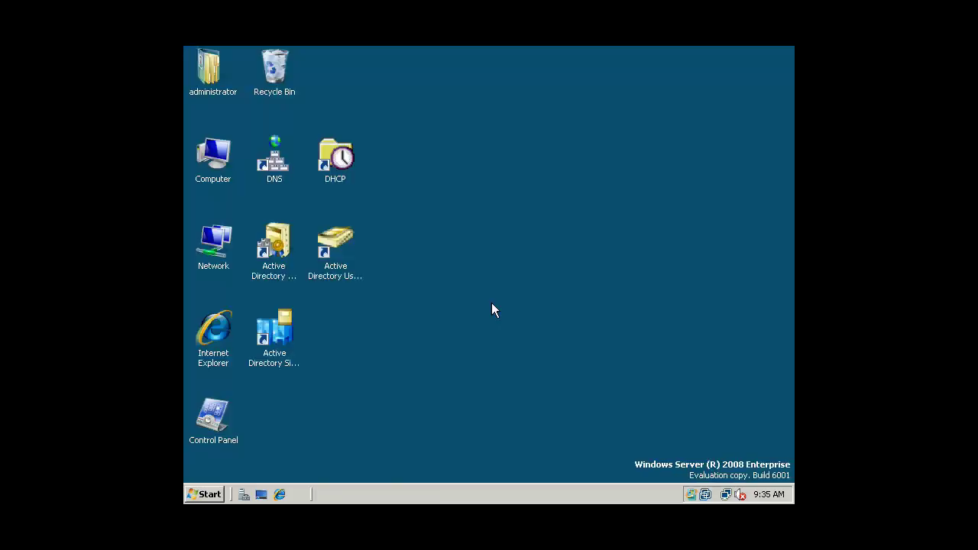
Refresh the user and computer policies by running gpupdate in a command prompt, and exit the prompt.
click(213, 494)
click(262, 413)
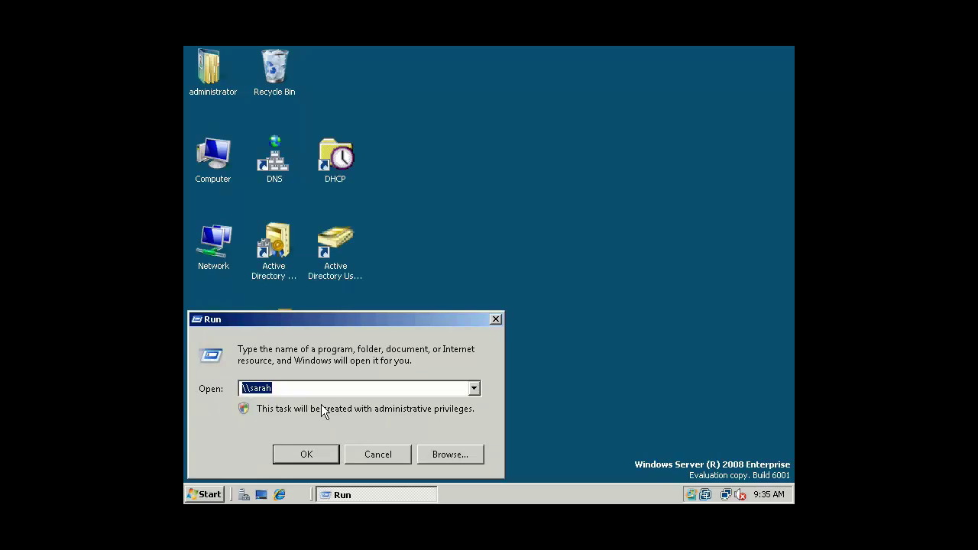
text(cmd)
key(Return)
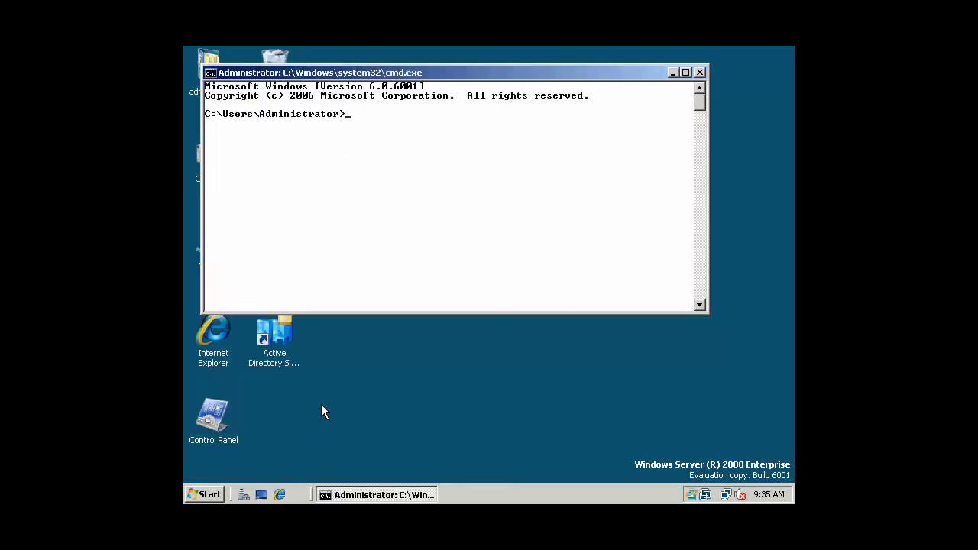
text(gpupdate)
key(Return)
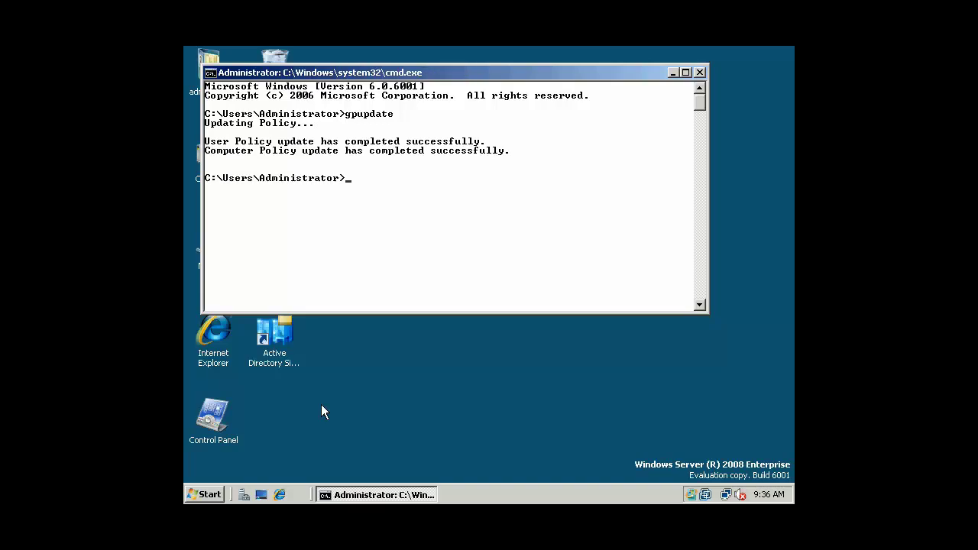
text(exit)
key(Return)
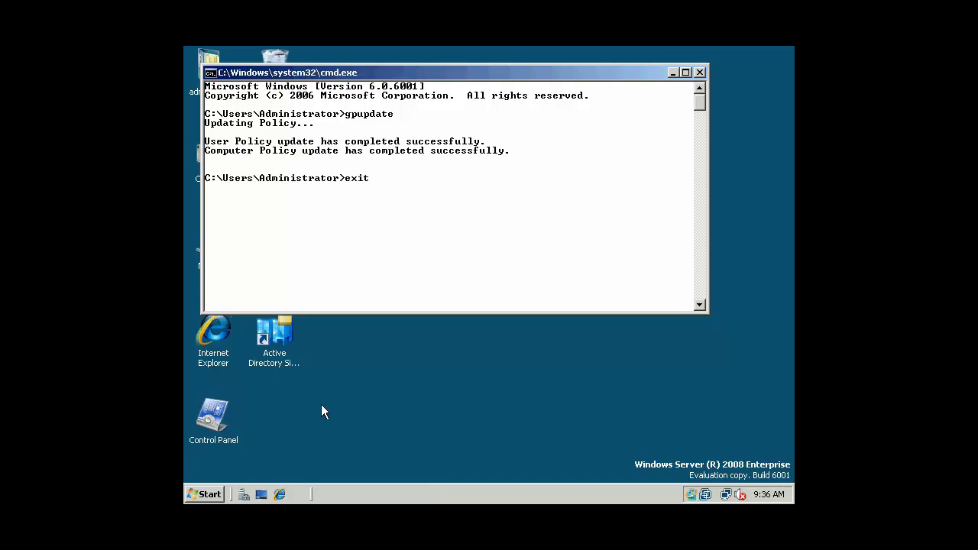
Switch to Active Directory Users and Computers and list the contents of the Research OU under NorthernHemisphere.
click(323, 260)
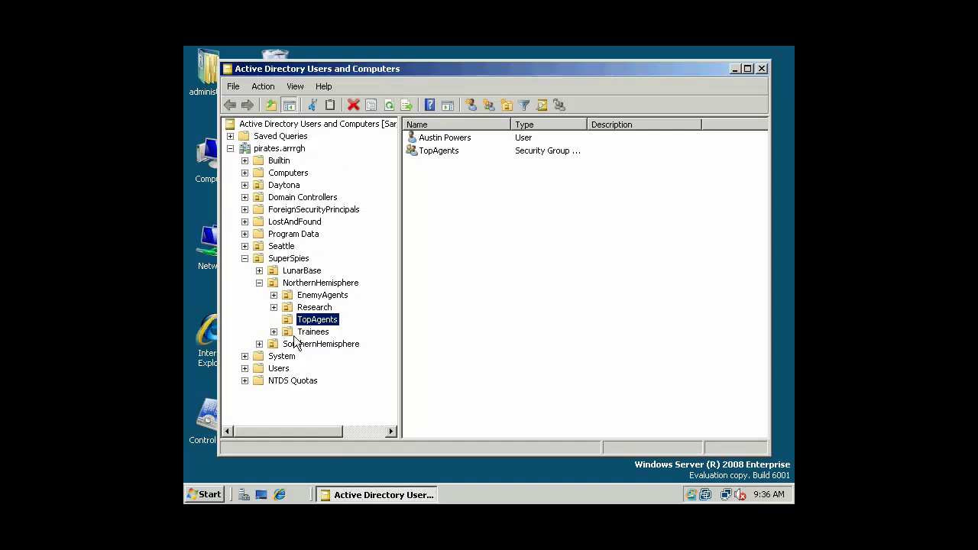
click(311, 309)
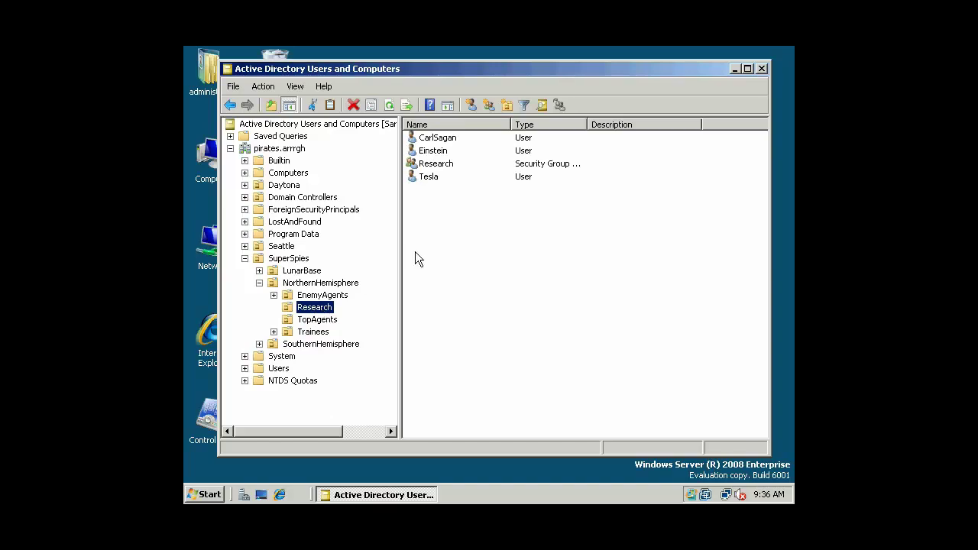
Examine the user accounts in both Research OUs and in SouthernHemisphere and NorthernHemisphere, and close Active Directory Users and Computers.
click(425, 184)
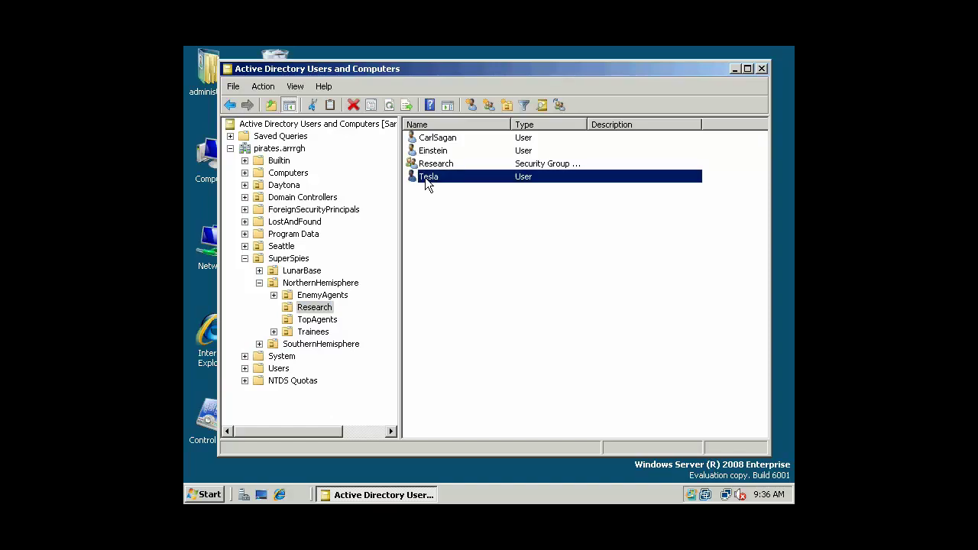
click(440, 153)
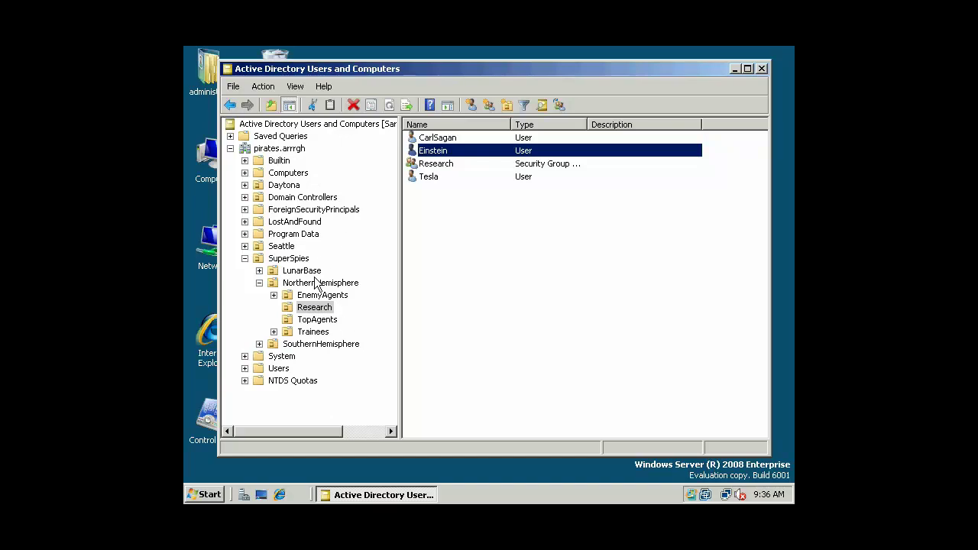
click(259, 343)
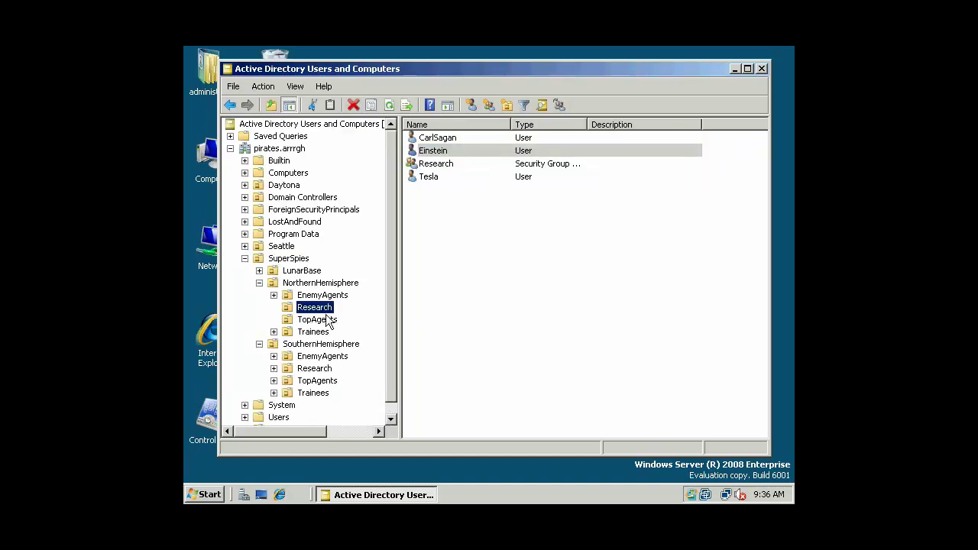
click(316, 345)
click(327, 371)
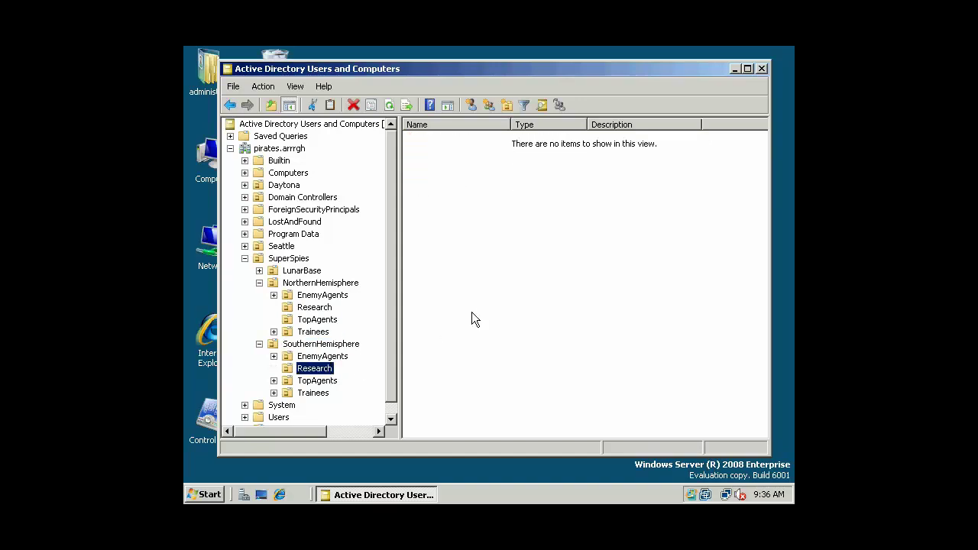
click(322, 346)
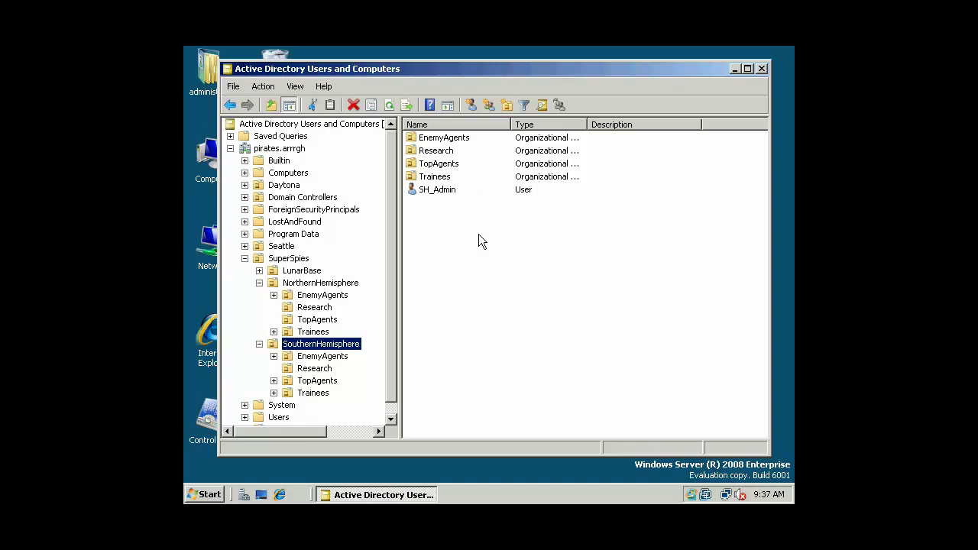
click(259, 344)
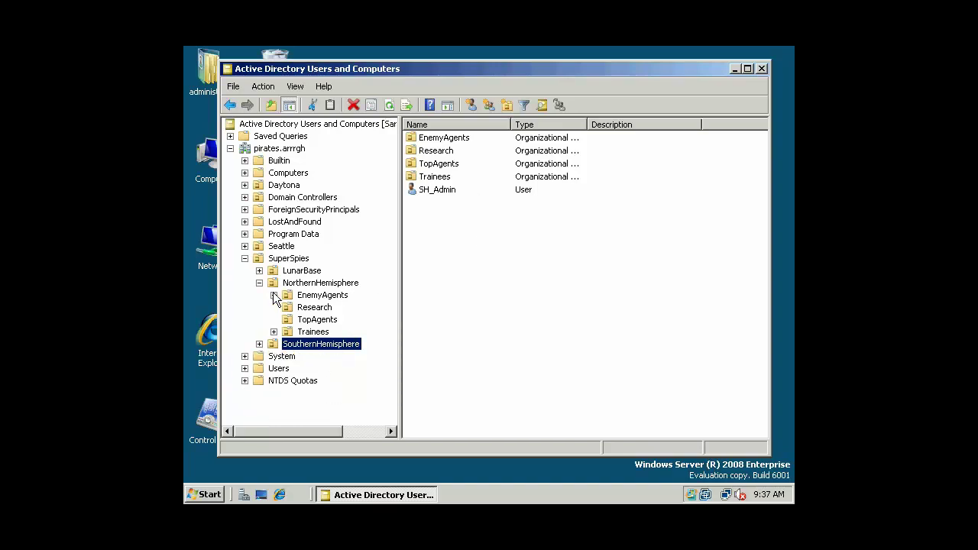
click(311, 285)
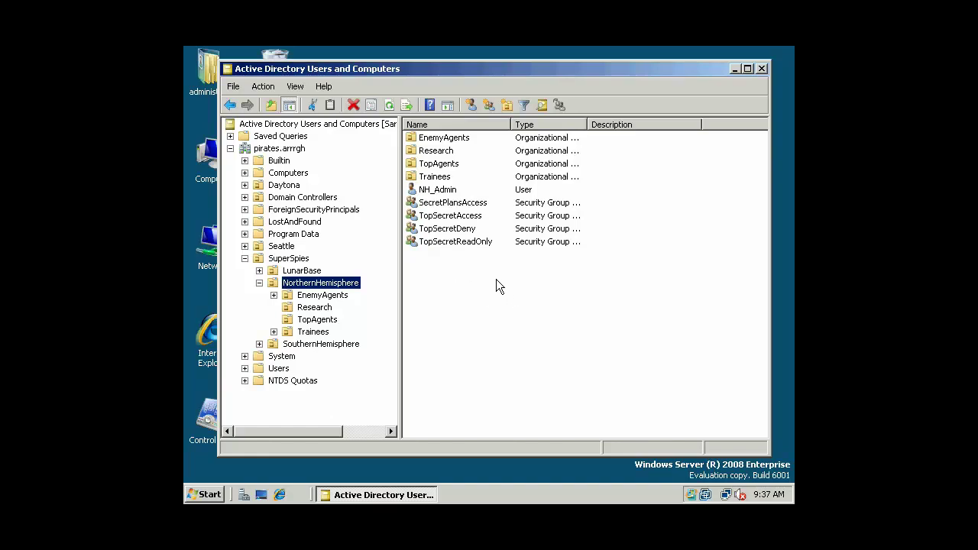
click(761, 69)
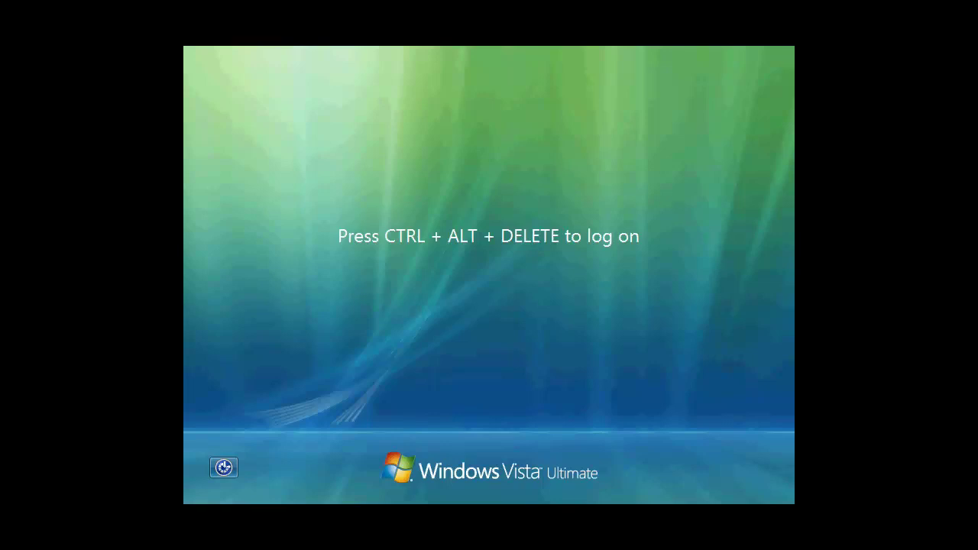
Switch to the Windows Vista client, accept the logon warning and log on as PIRATES\administrator with the account password.
key(ctrl+alt+Delete)
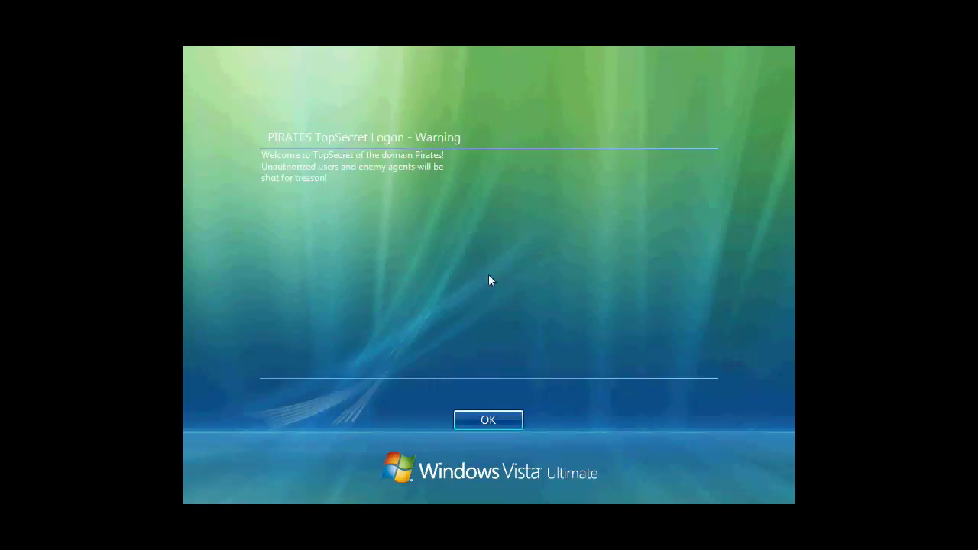
click(504, 422)
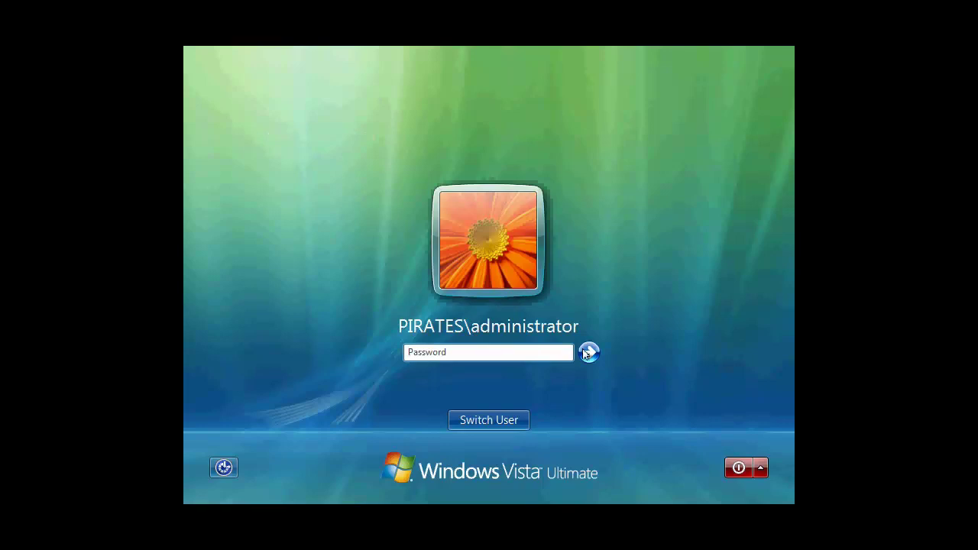
drag(487, 354, 355, 354)
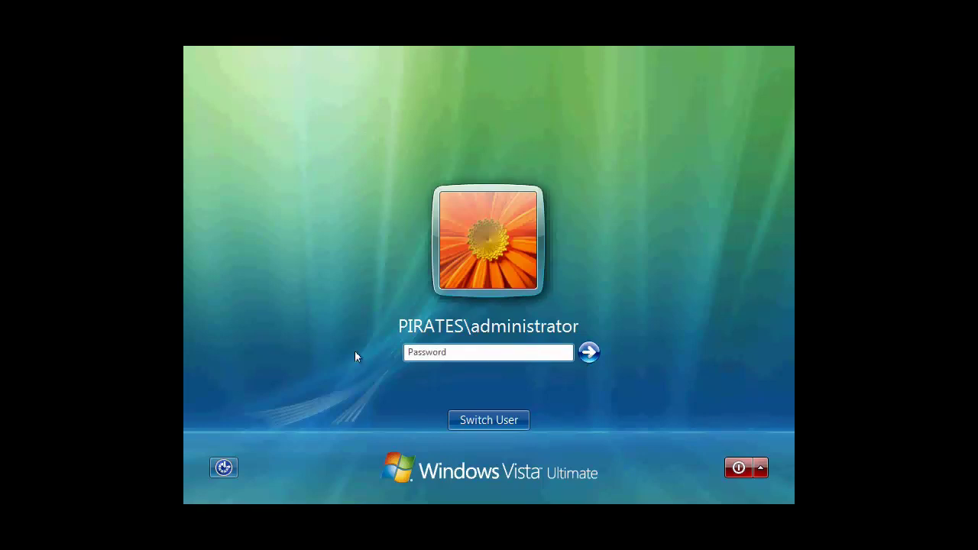
text(********)
key(Return)
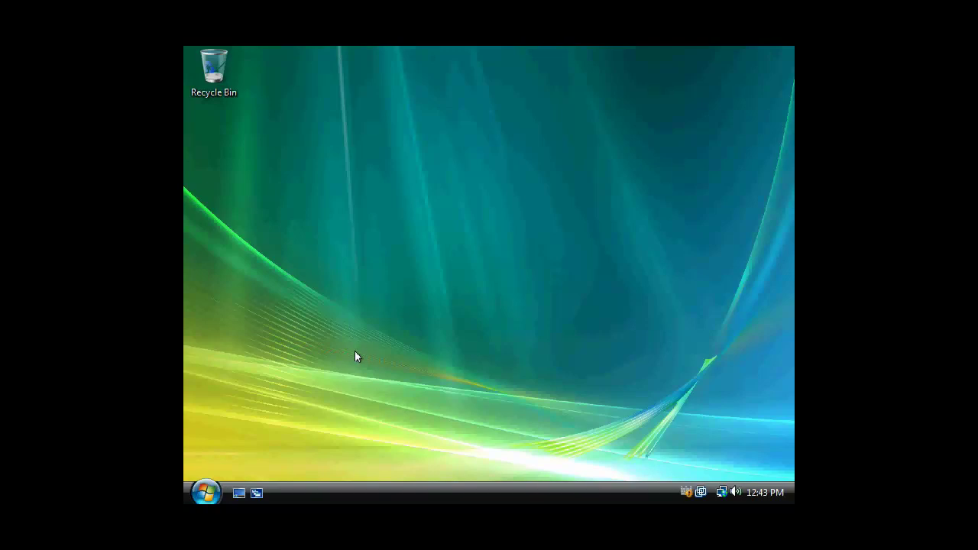
Check the administrator's access to the shutdown options and Computer Management, and close the Computer Management console.
click(205, 493)
click(475, 467)
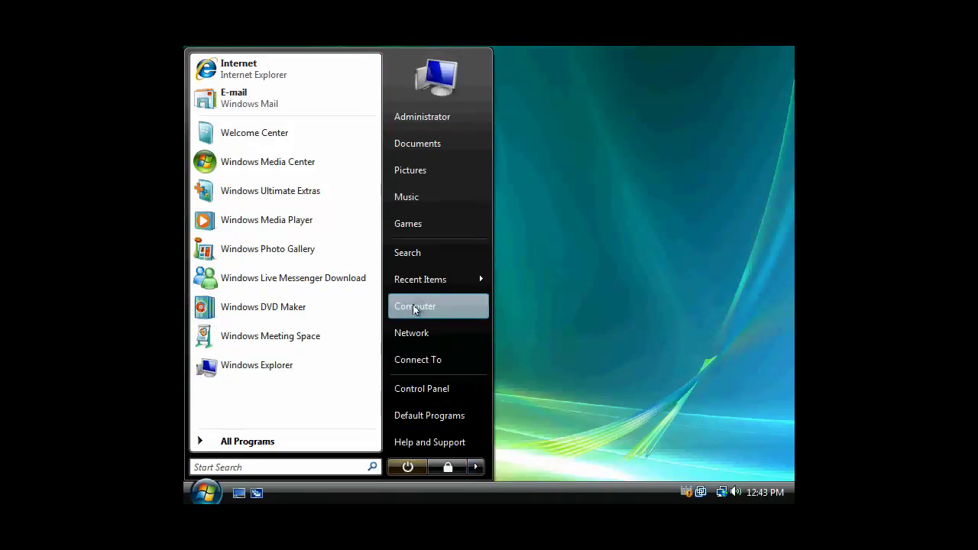
right_click(414, 304)
click(527, 269)
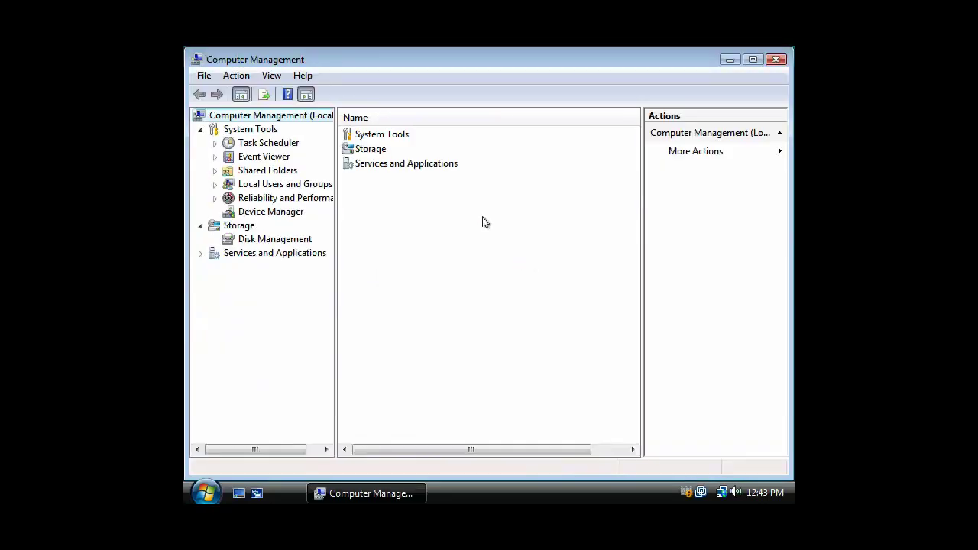
click(776, 60)
Set the administrator's desktop background to the light pink solid color and close the Personalization window.
right_click(456, 154)
click(501, 285)
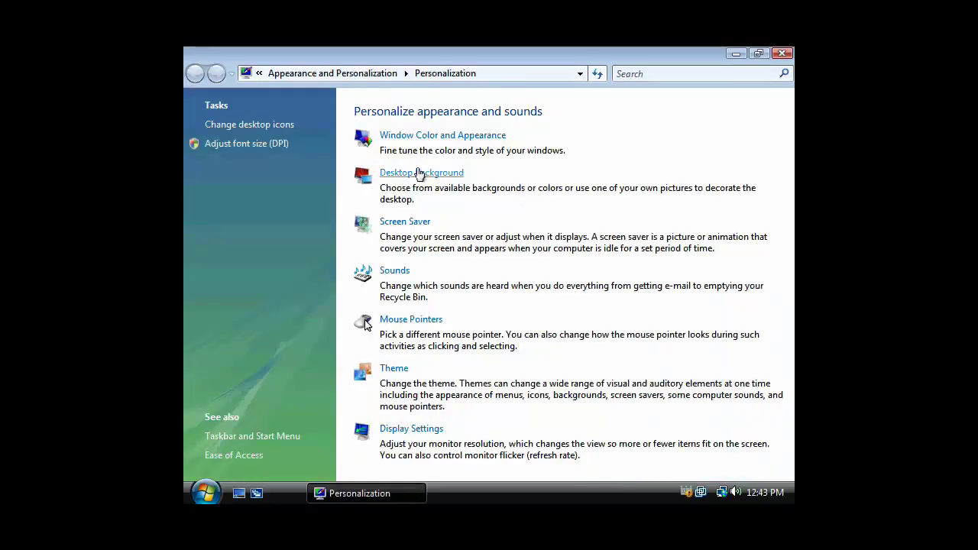
click(419, 173)
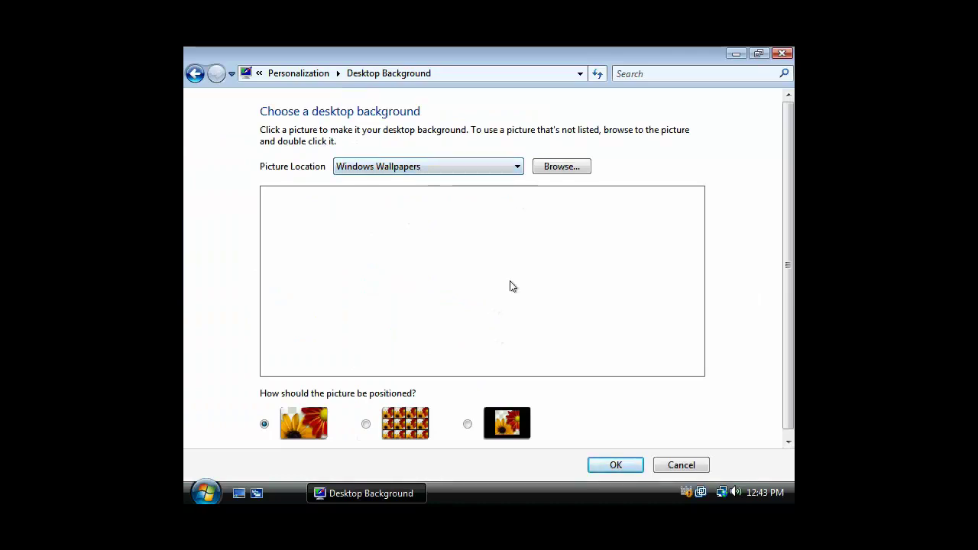
click(517, 167)
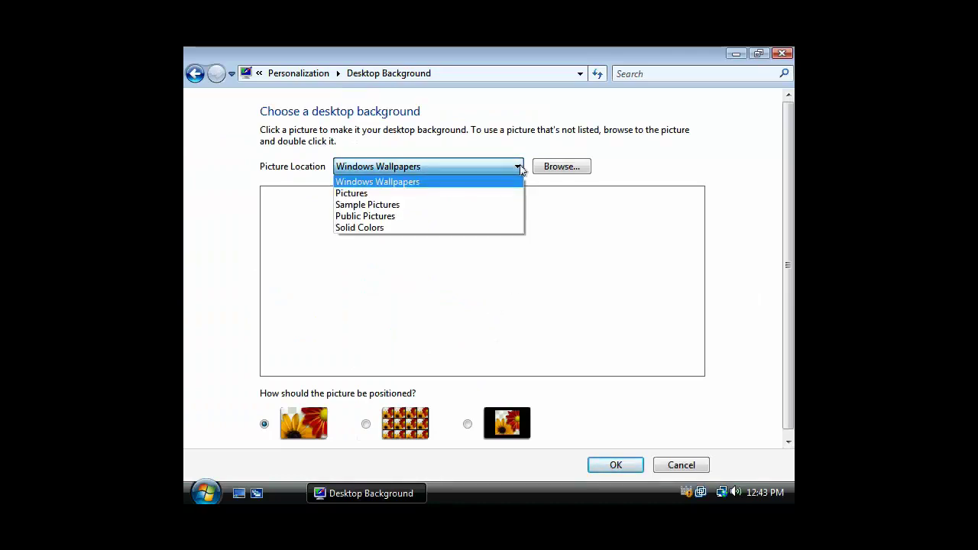
click(433, 228)
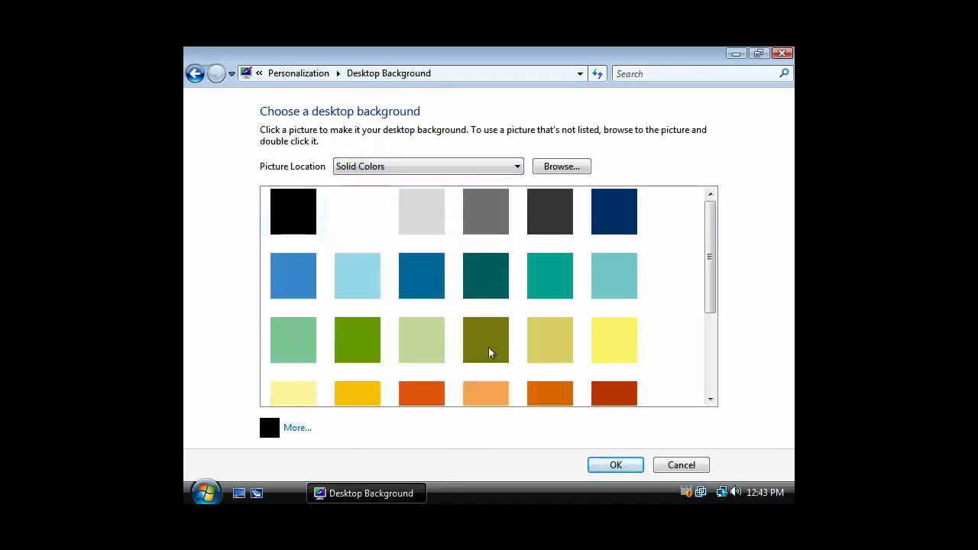
drag(708, 257, 710, 380)
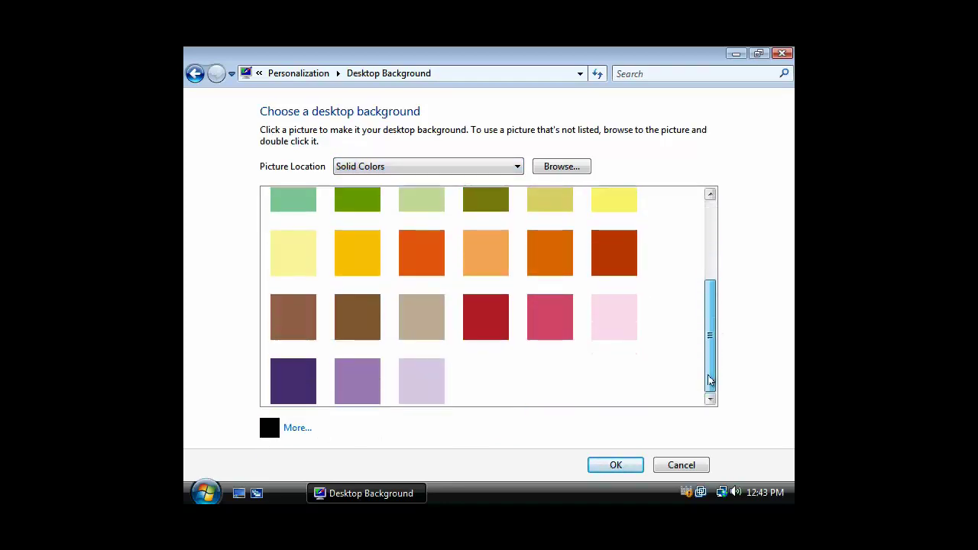
click(609, 322)
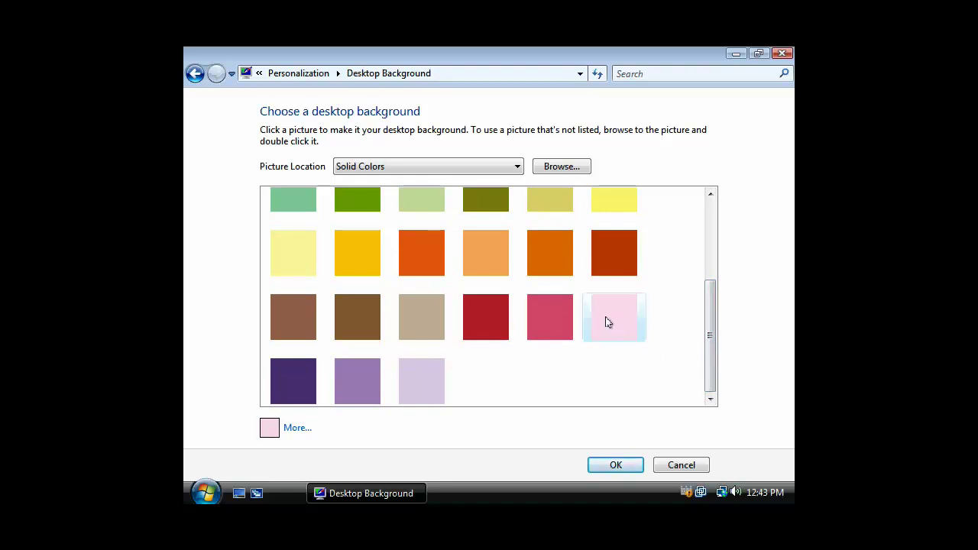
click(618, 470)
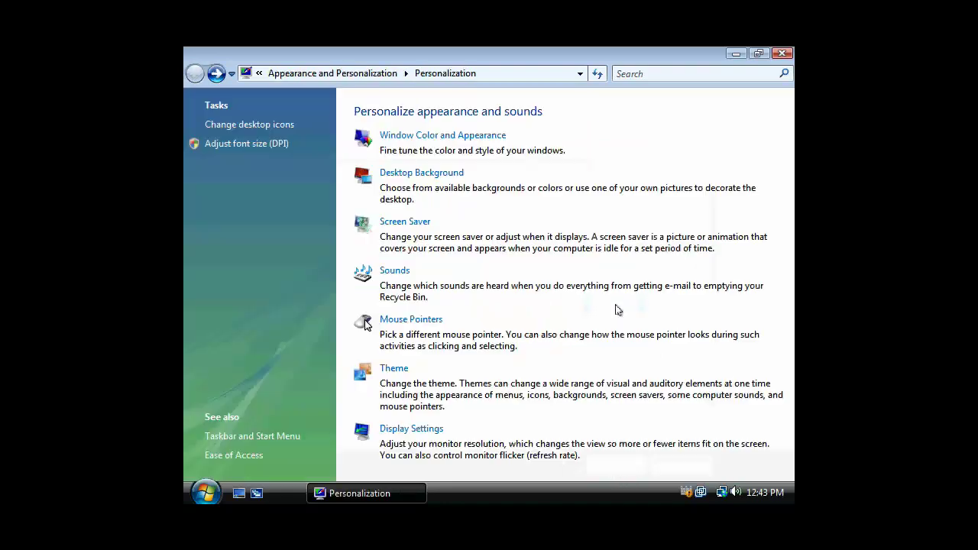
click(783, 53)
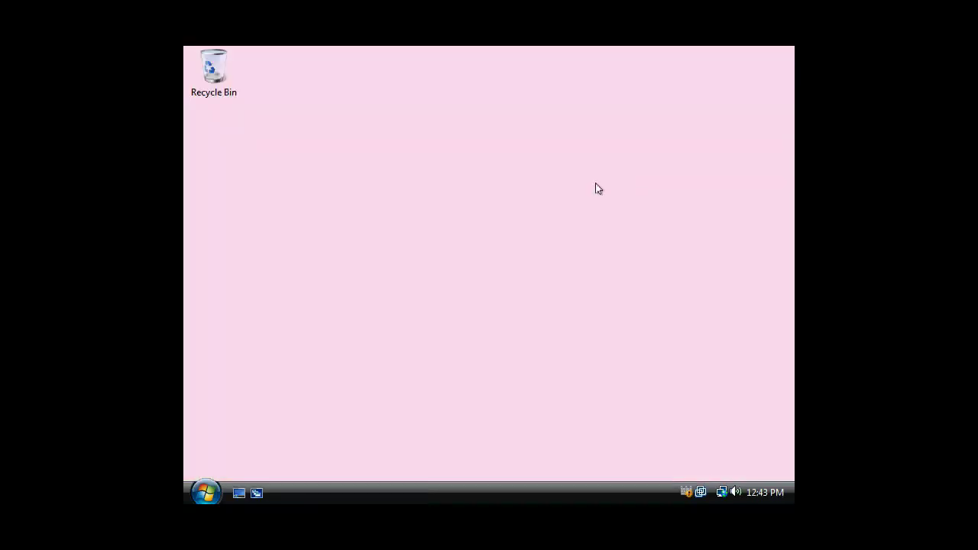
Examine the entries in the administrator's Start menu and the options offered on the desktop.
key(super)
key(super)
click(205, 493)
click(604, 171)
right_click(463, 141)
click(667, 187)
Log the administrator off the Vista client.
click(219, 498)
click(475, 467)
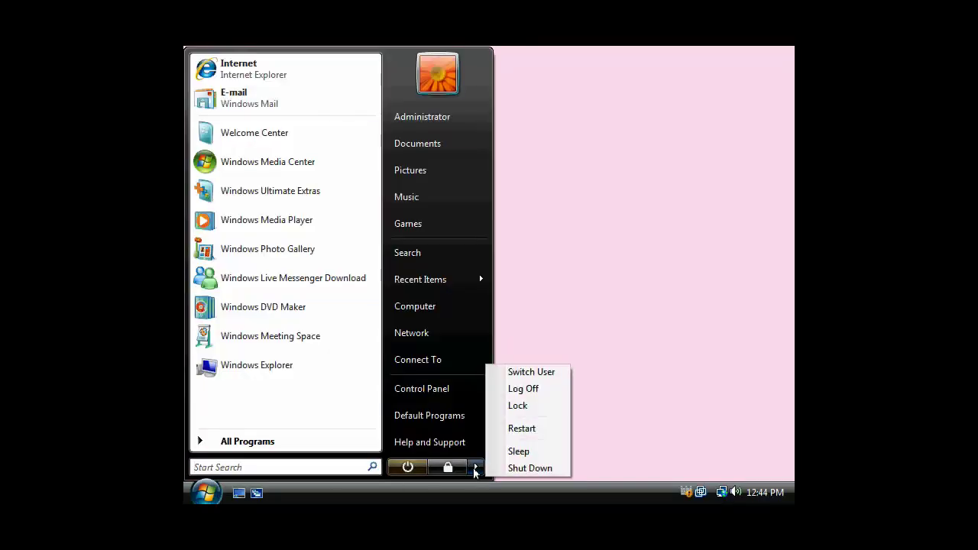
click(524, 388)
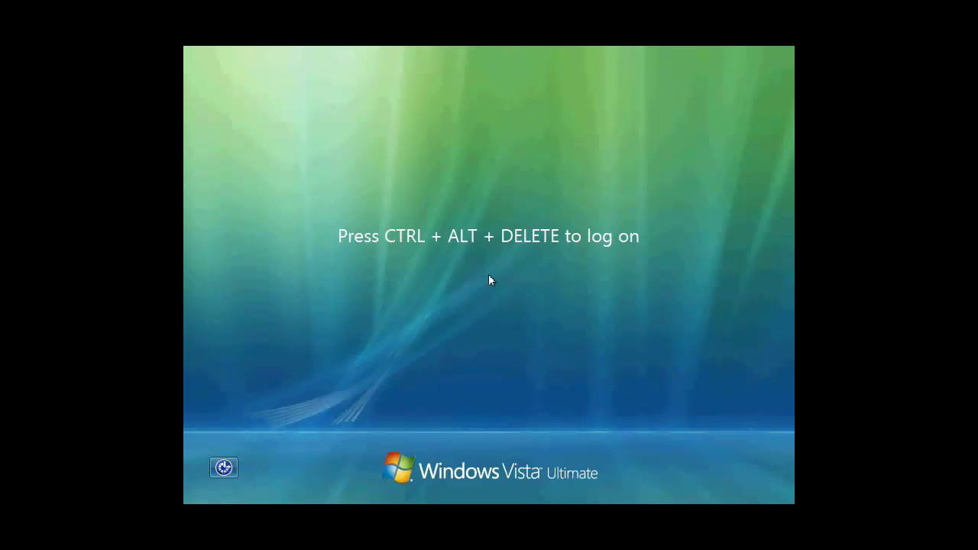
Accept the logon warning, switch to another user and log on as PIRATES\Einstein with the account password.
key(ctrl+alt+Delete)
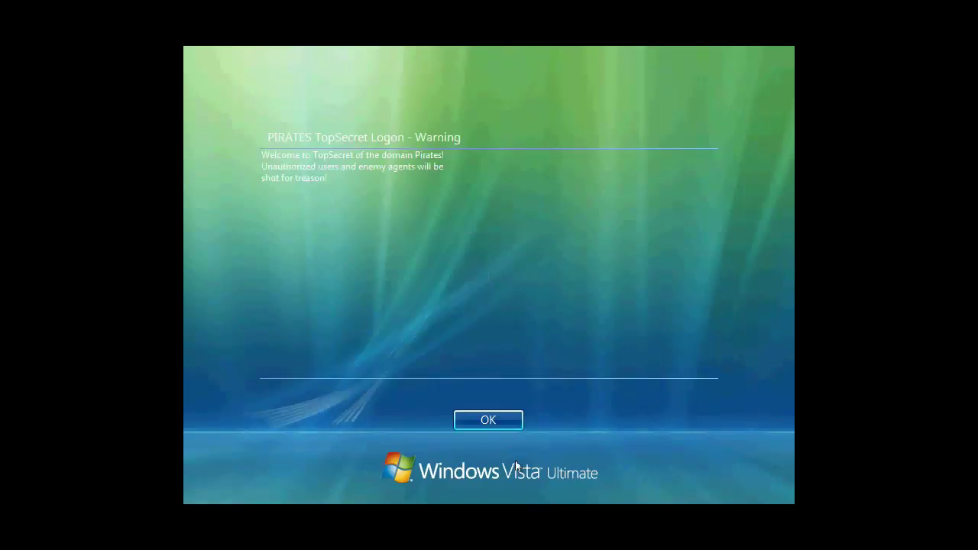
click(482, 419)
click(439, 353)
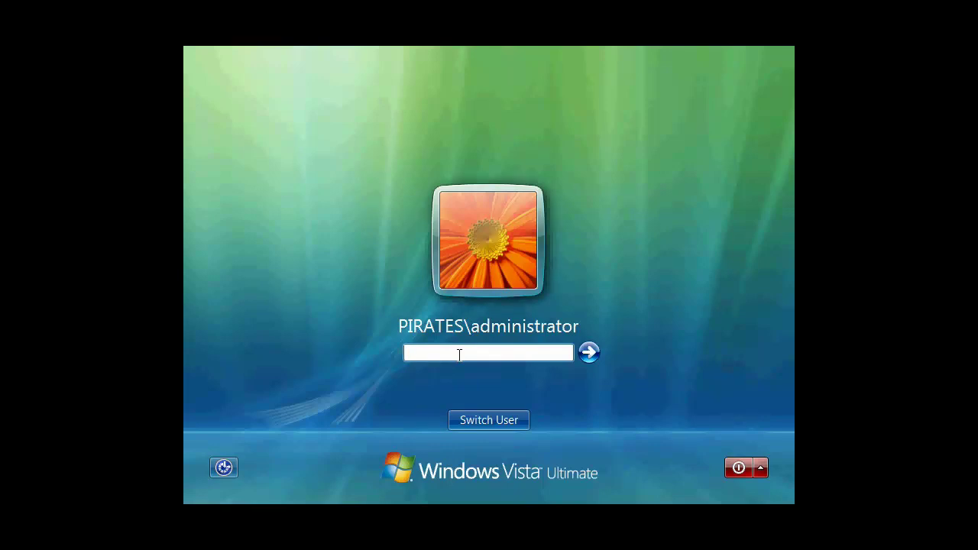
click(489, 421)
click(558, 314)
click(474, 307)
text(PIRA)
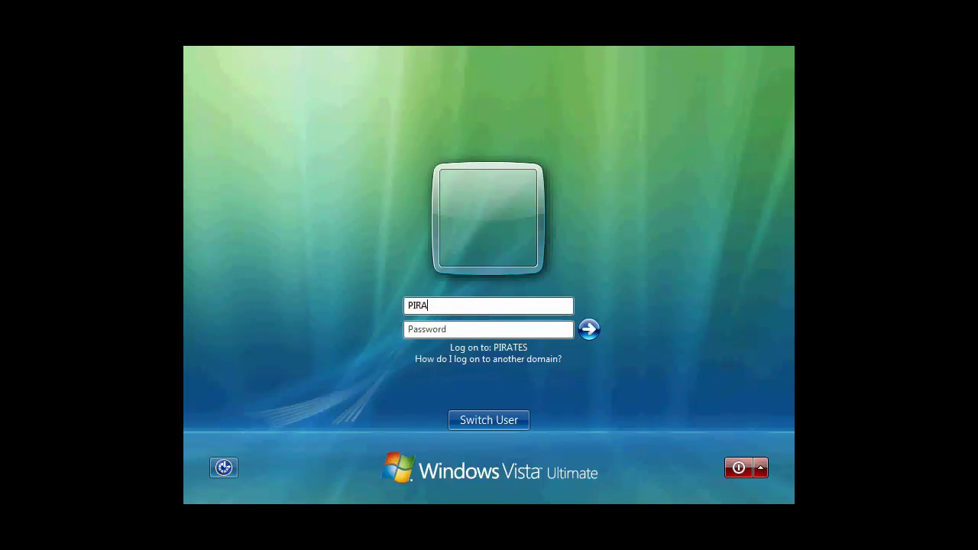
text(TES\Einstein)
key(Tab)
text(****)
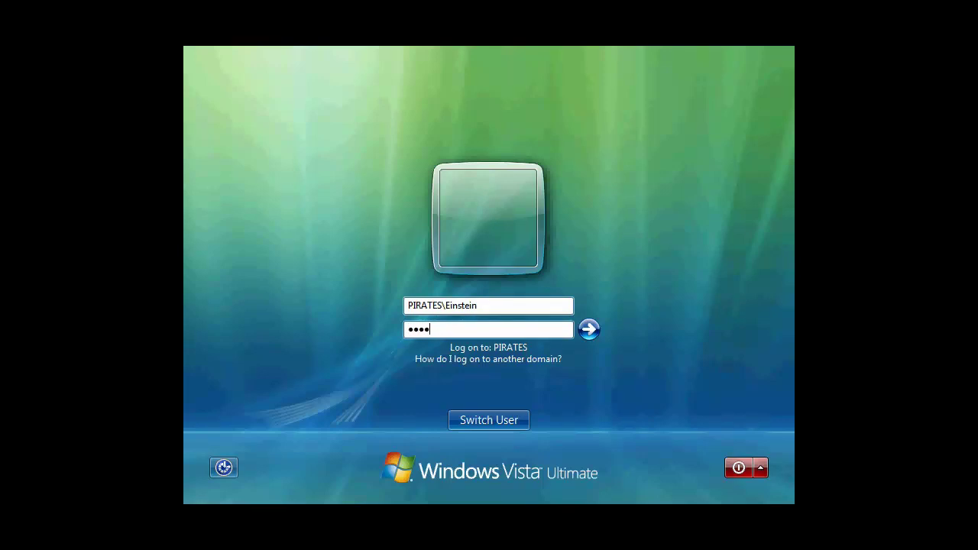
key(Return)
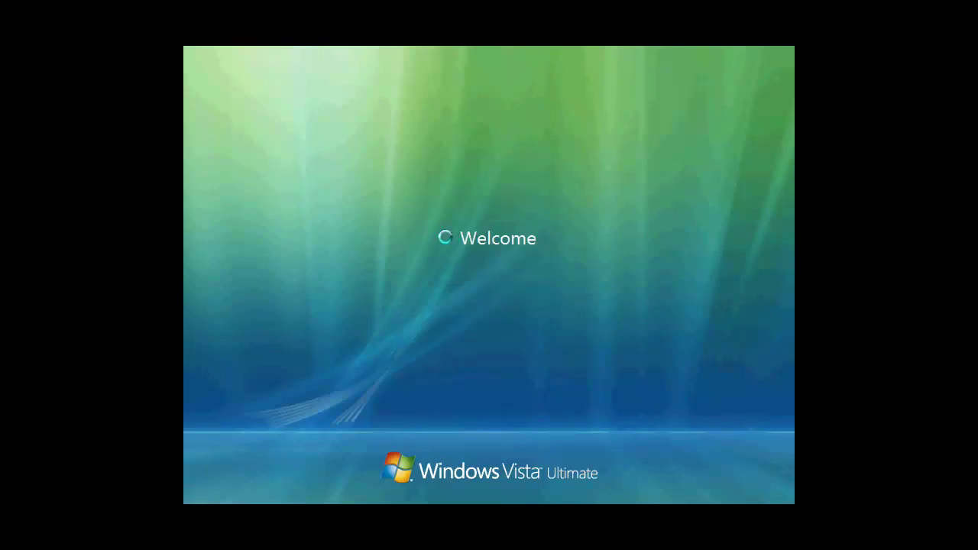
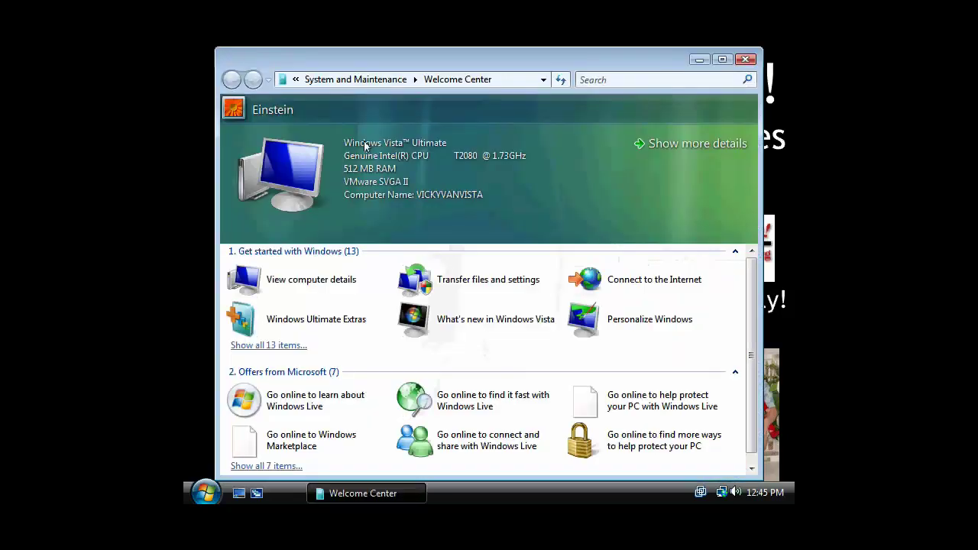
Close the Welcome Center and examine Einstein's policy-controlled wallpaper and Start menu entries.
click(746, 60)
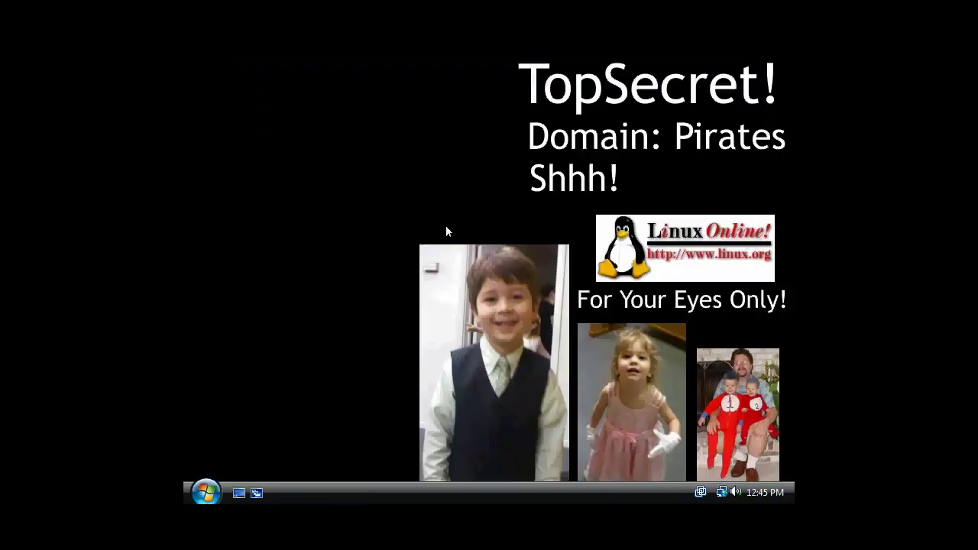
click(202, 494)
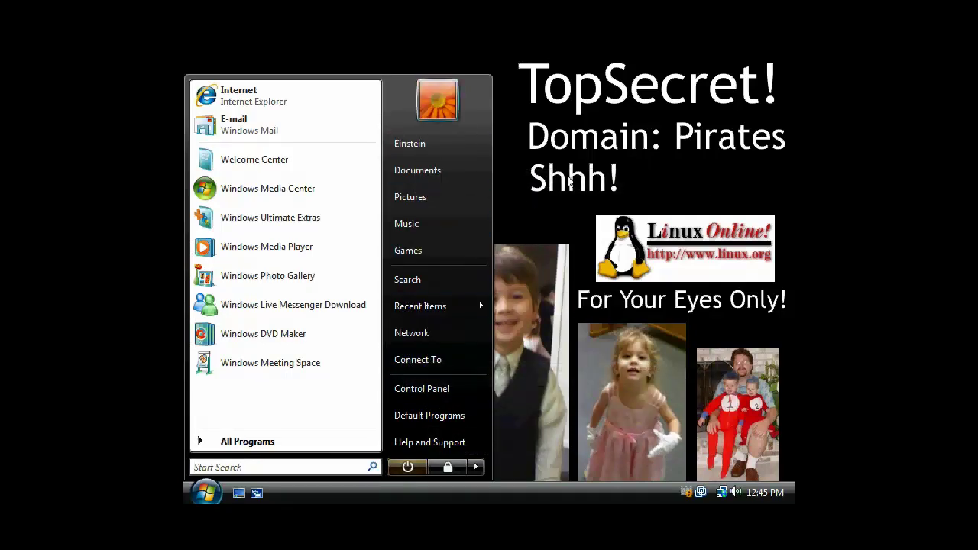
click(655, 172)
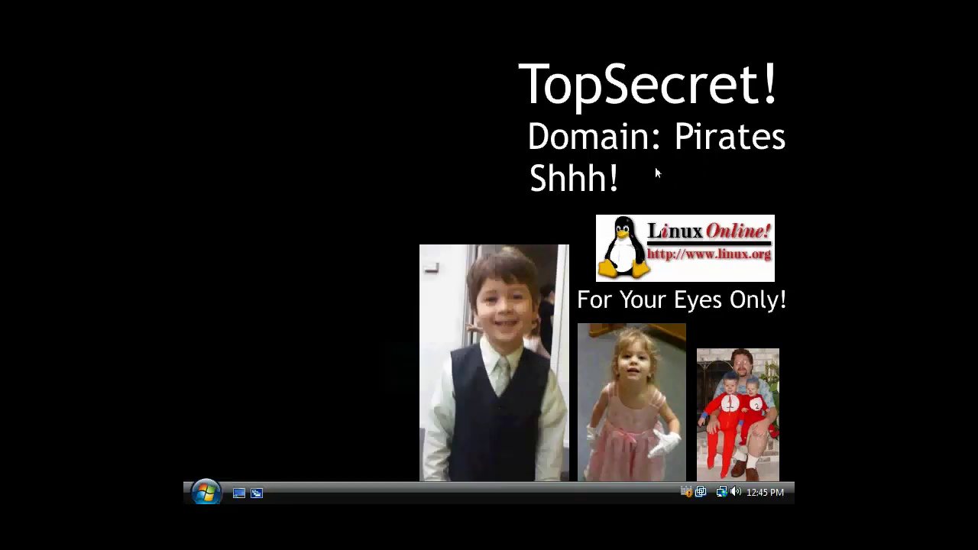
right_click(332, 142)
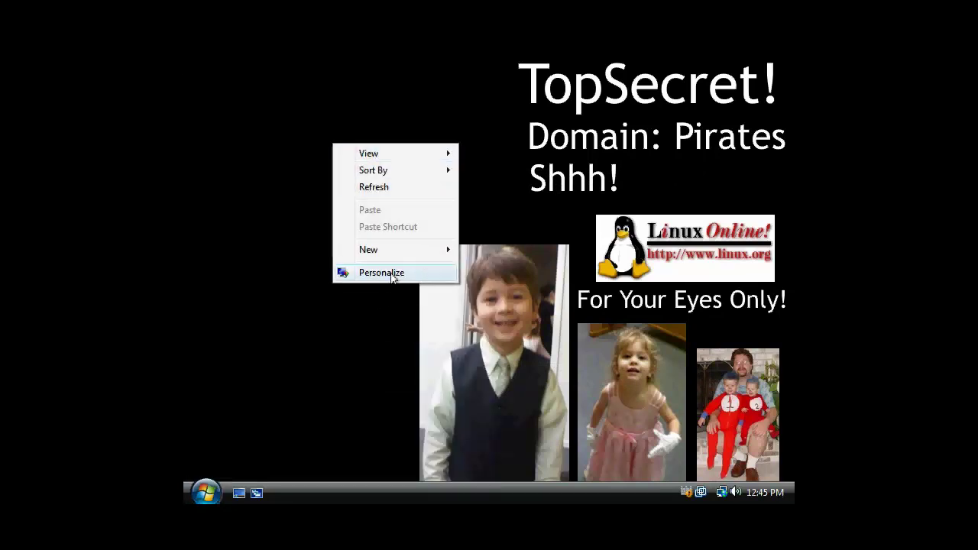
click(386, 274)
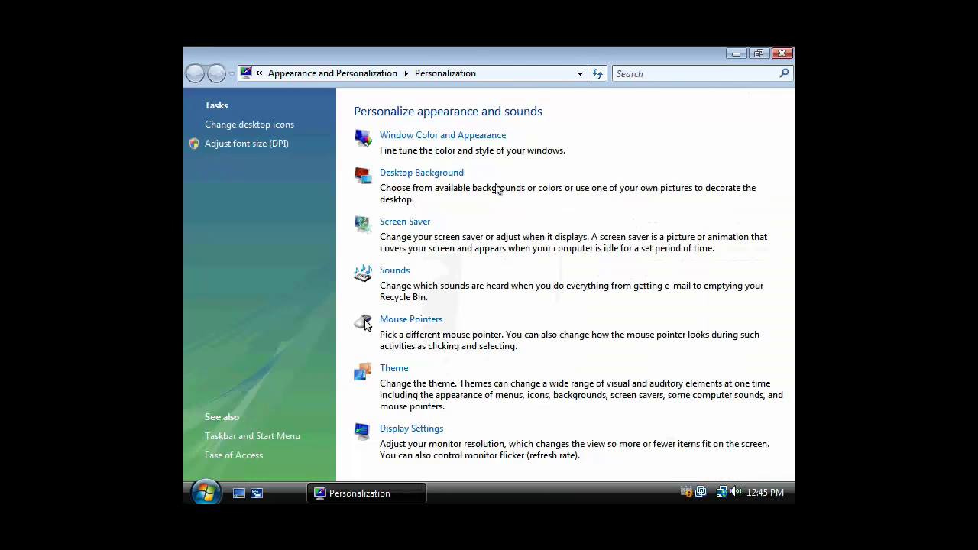
click(420, 174)
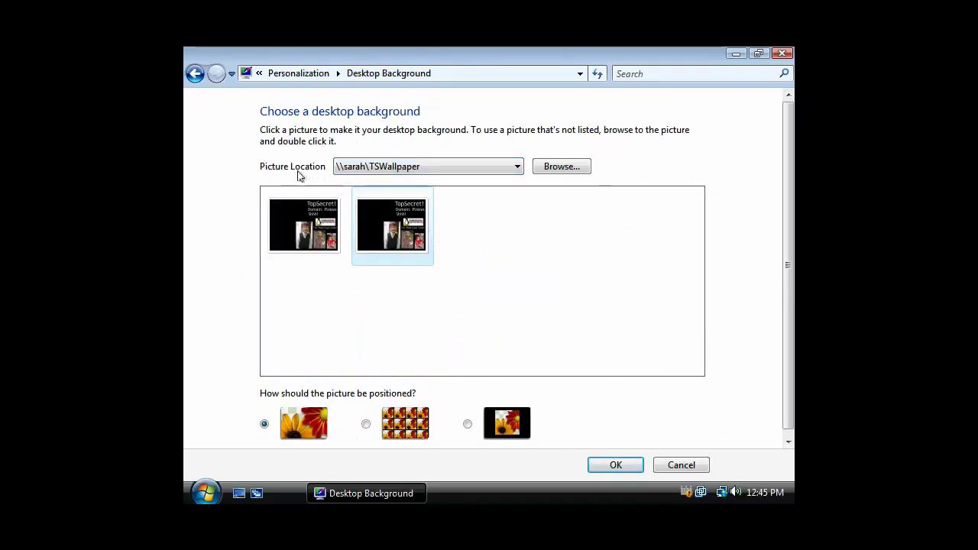
click(517, 168)
click(443, 185)
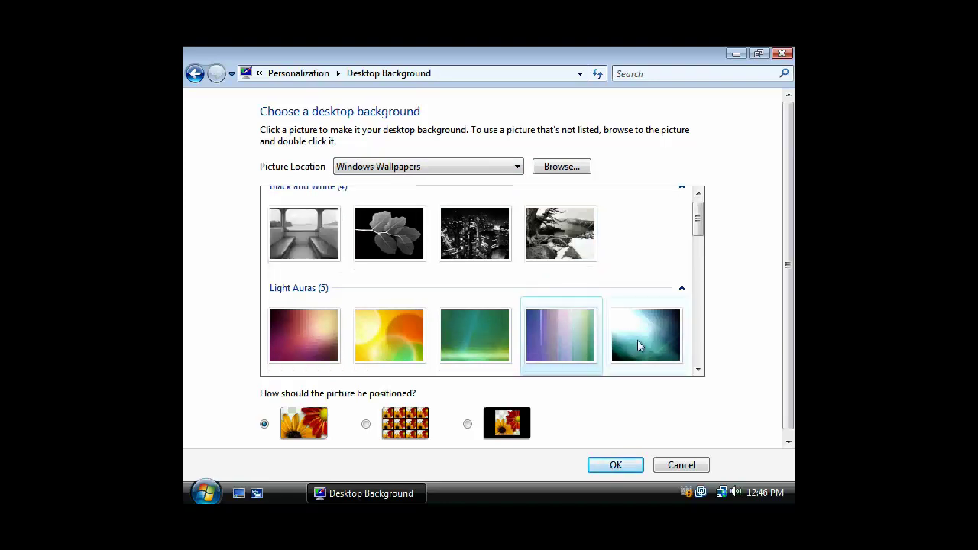
click(616, 465)
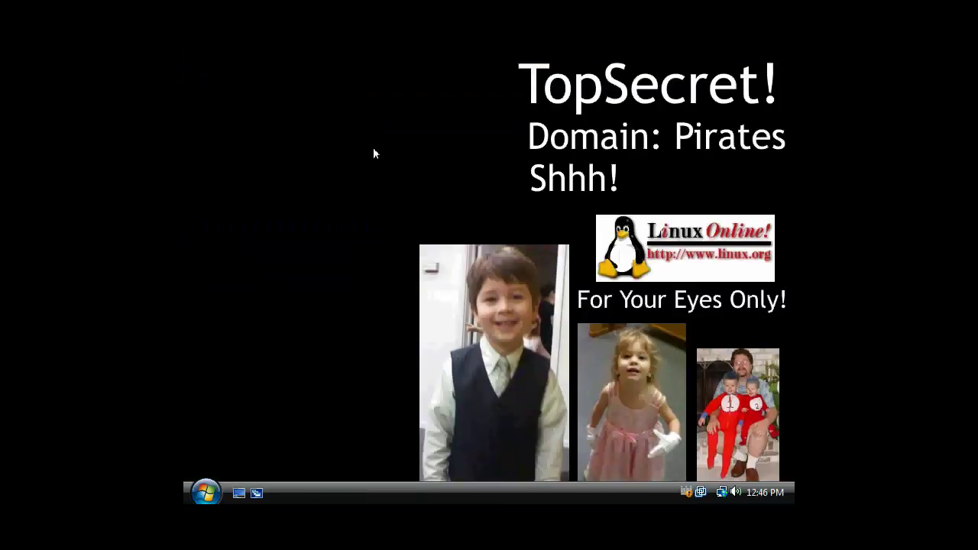
right_click(382, 148)
click(430, 275)
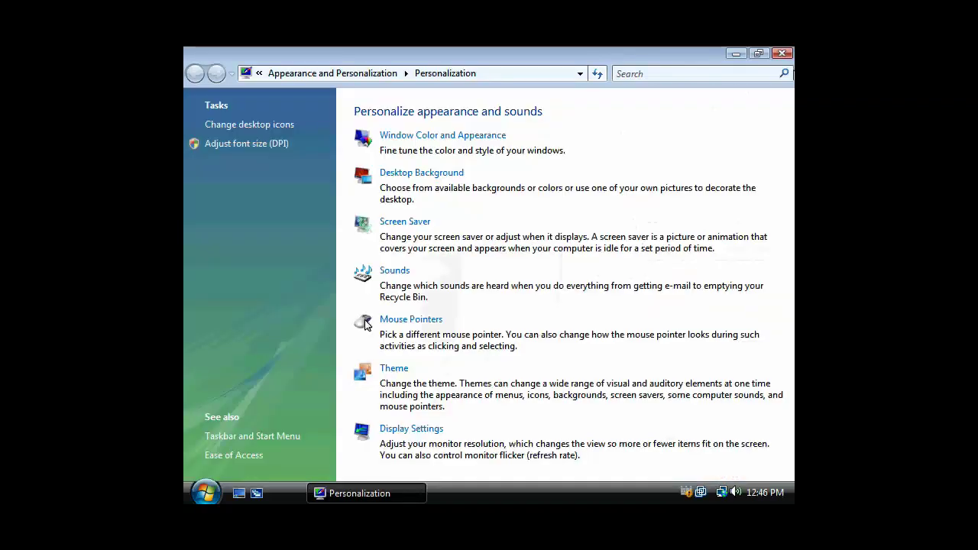
click(783, 55)
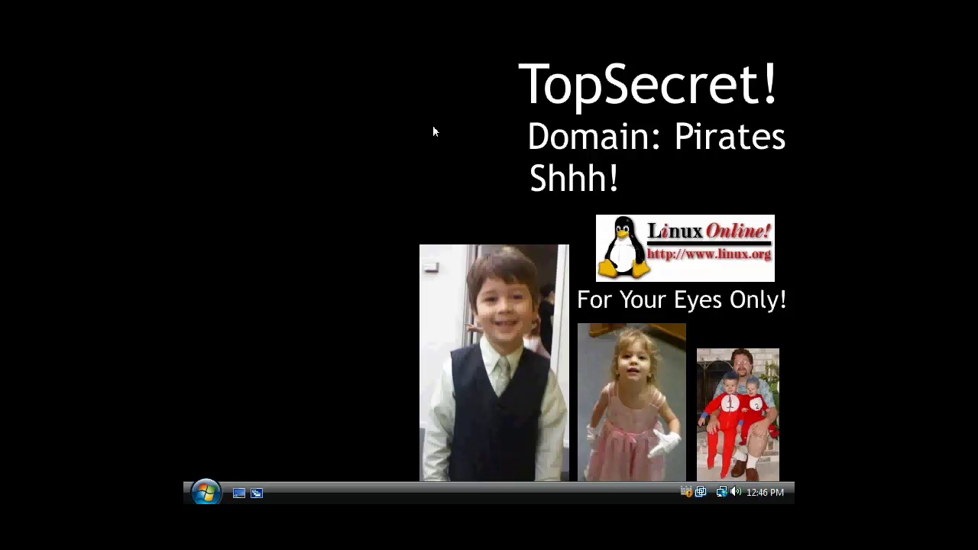
Log Einstein off the Vista client.
click(206, 492)
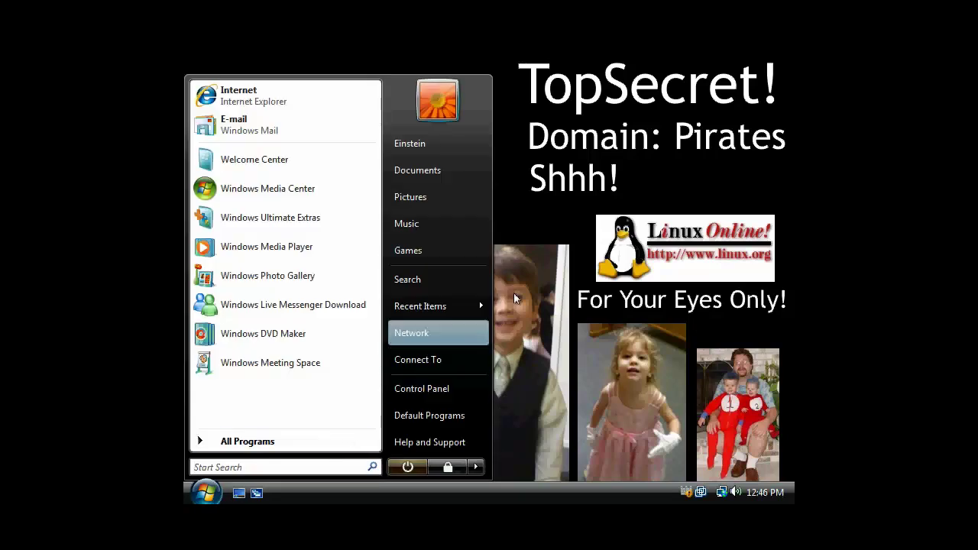
click(475, 467)
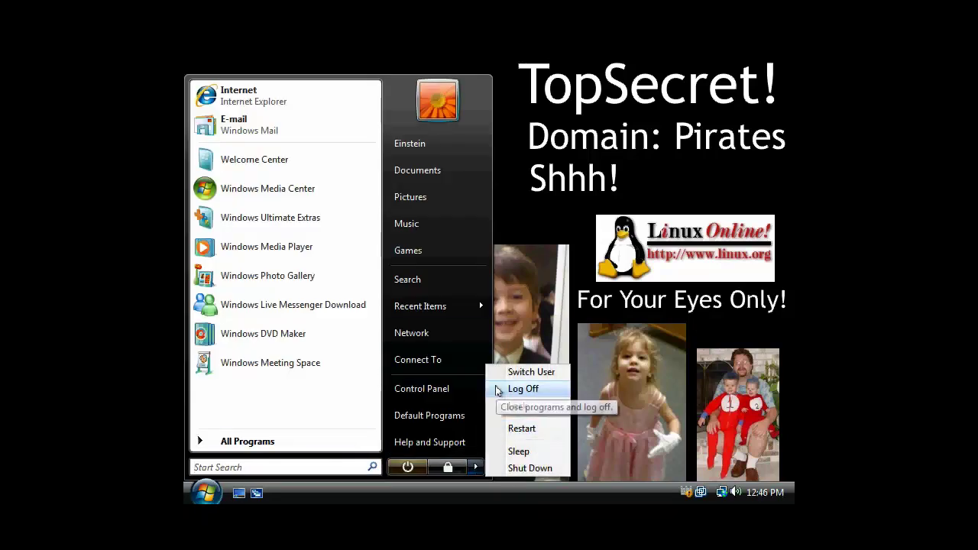
click(541, 215)
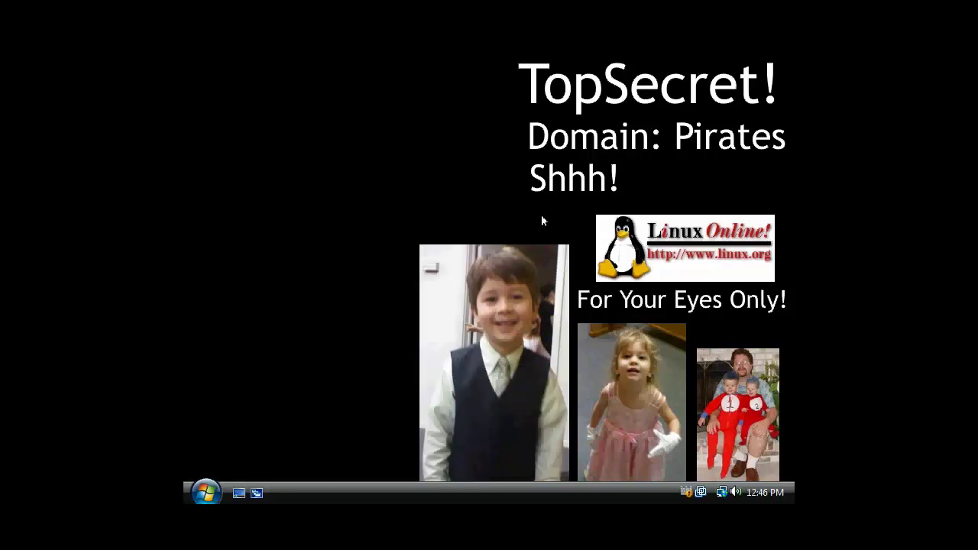
click(206, 493)
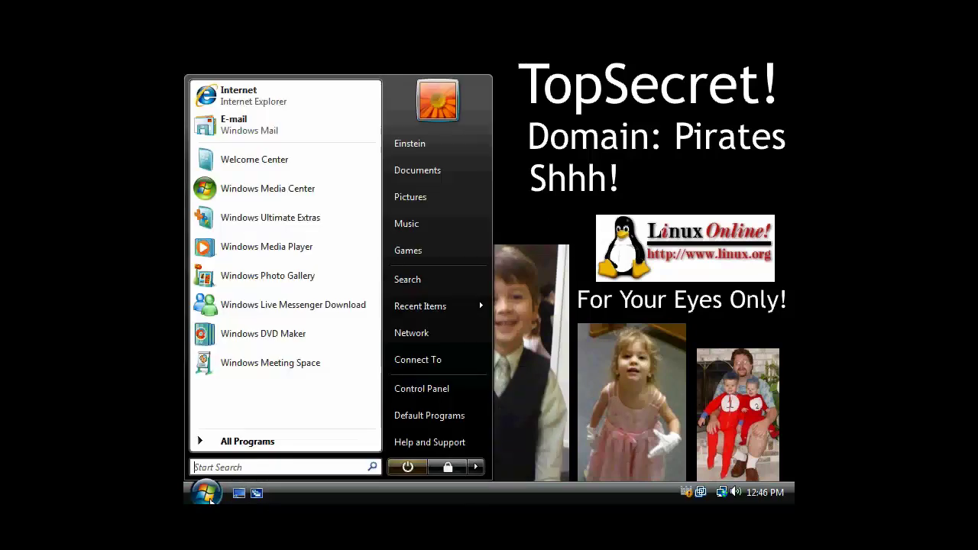
click(476, 467)
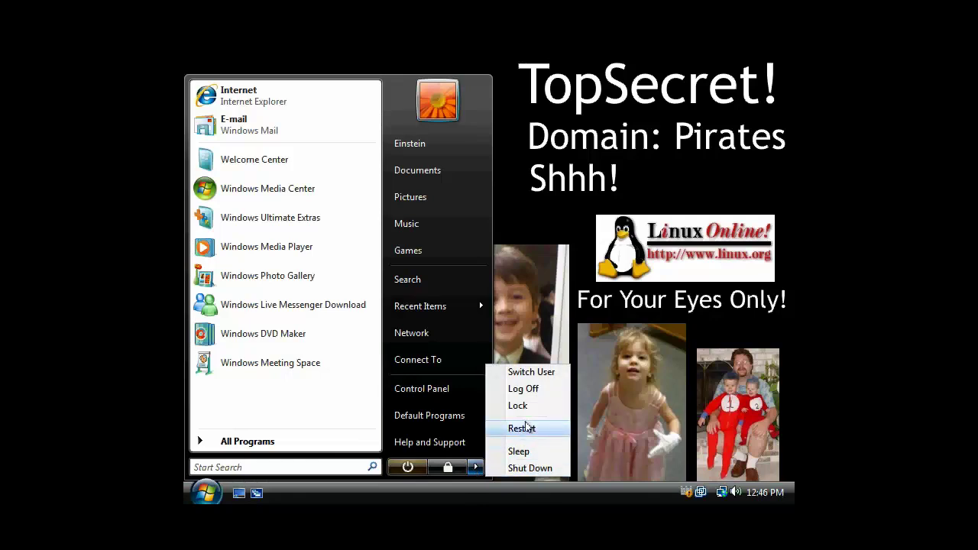
click(524, 389)
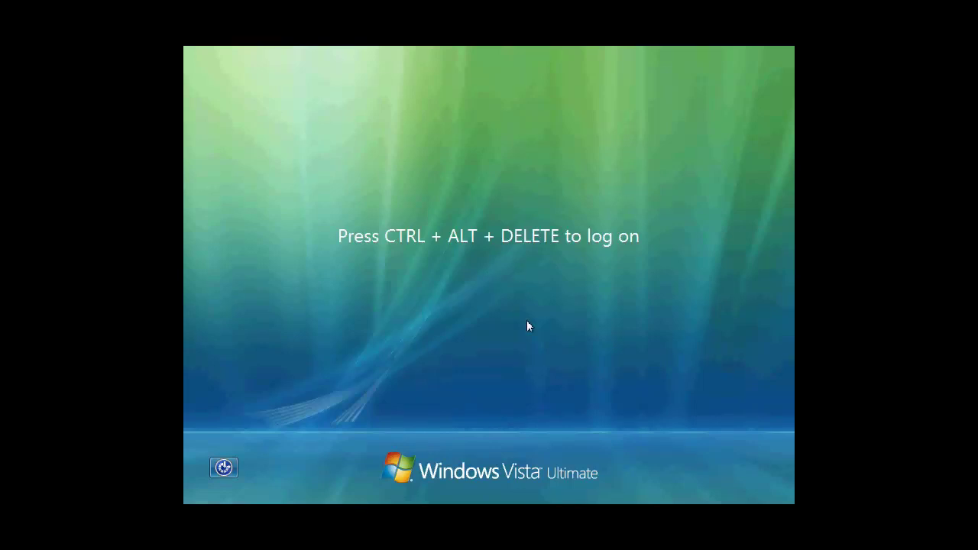
Accept the logon warning, switch to another user and log on as PIRATES\Tesla with the account password.
key(ctrl+alt+Delete)
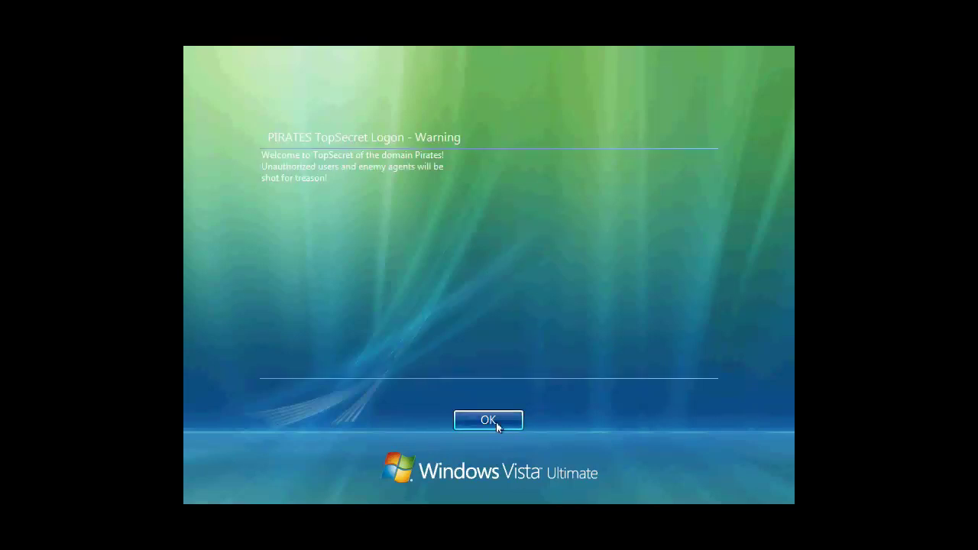
key(Return)
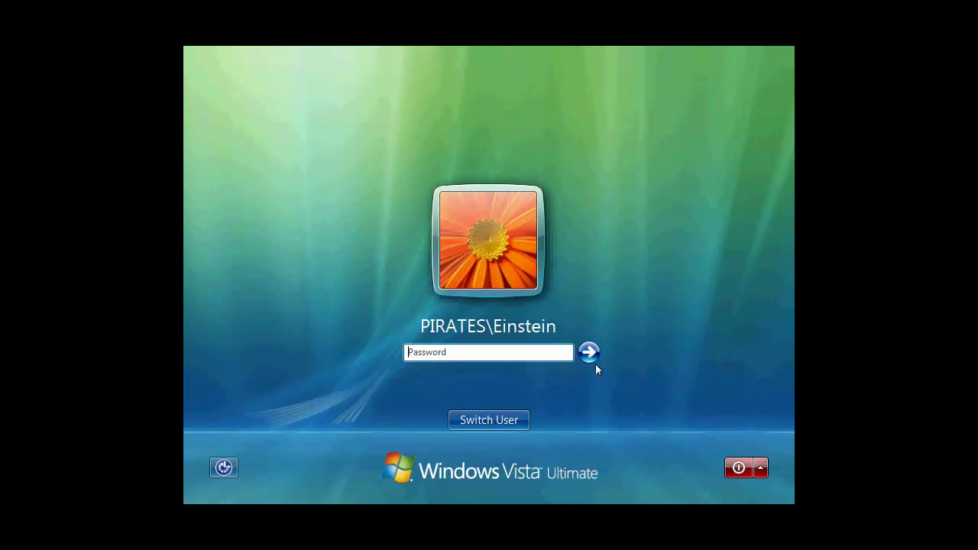
click(506, 419)
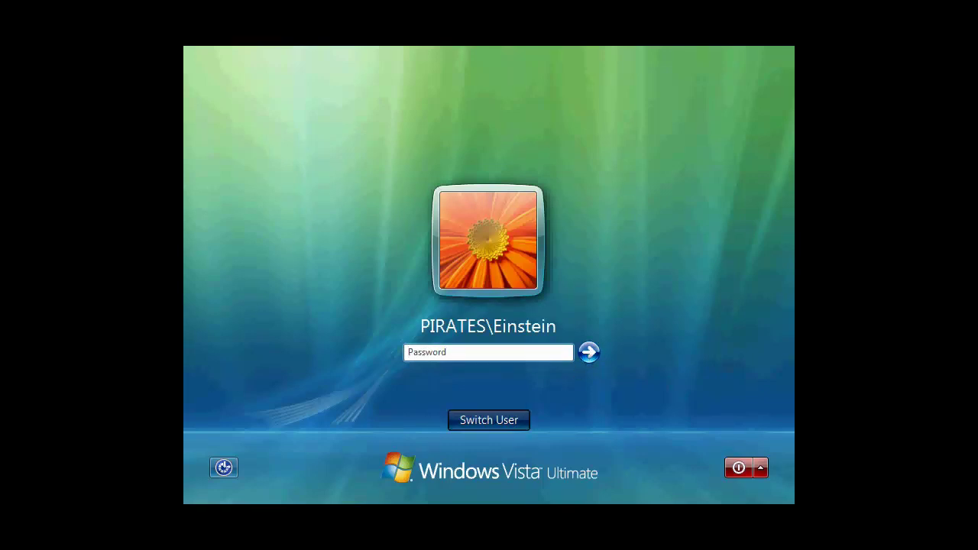
click(568, 329)
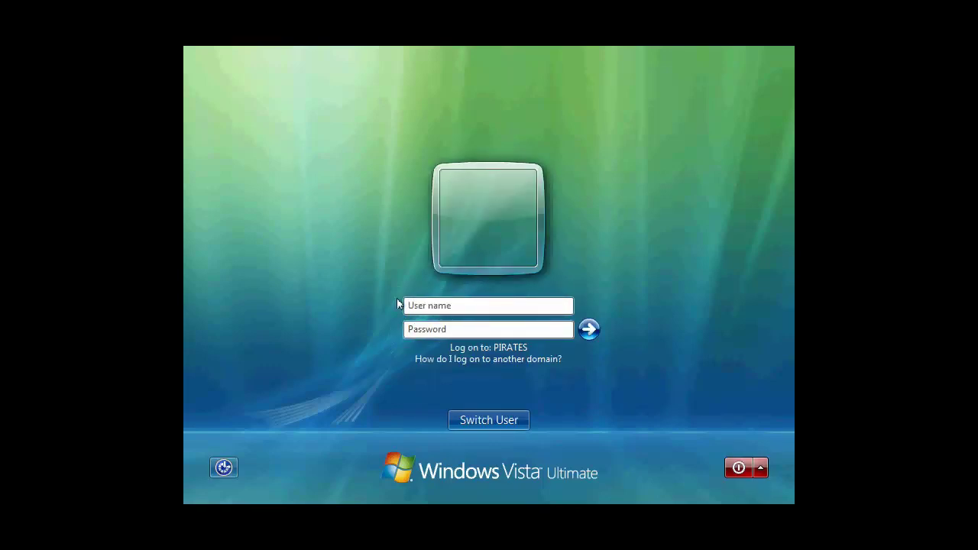
text(PIRATES\Tesla)
key(Tab)
text(••••)
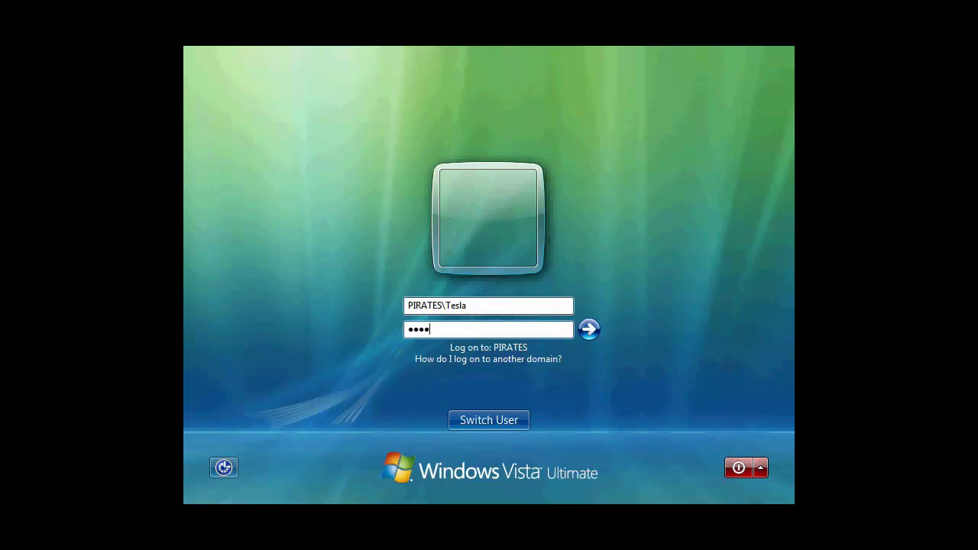
click(587, 332)
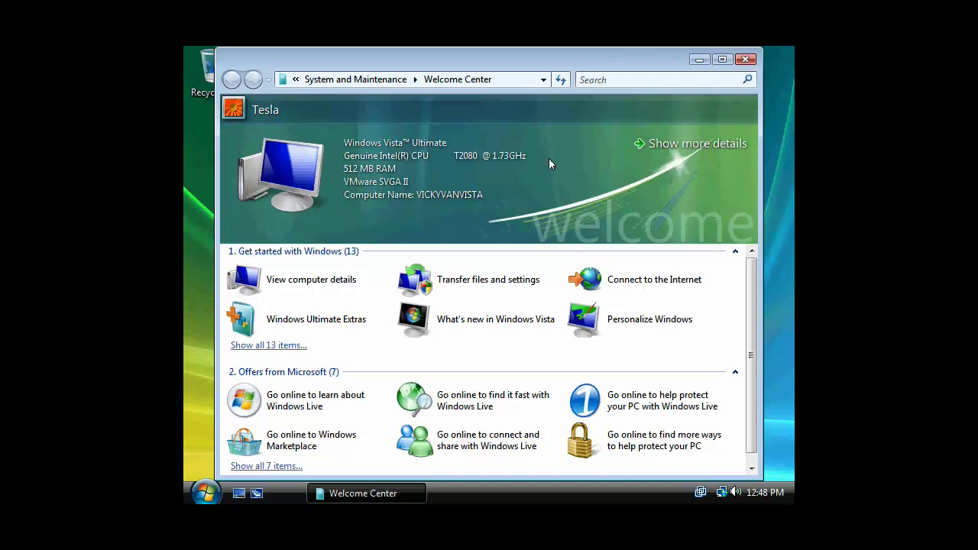
click(745, 59)
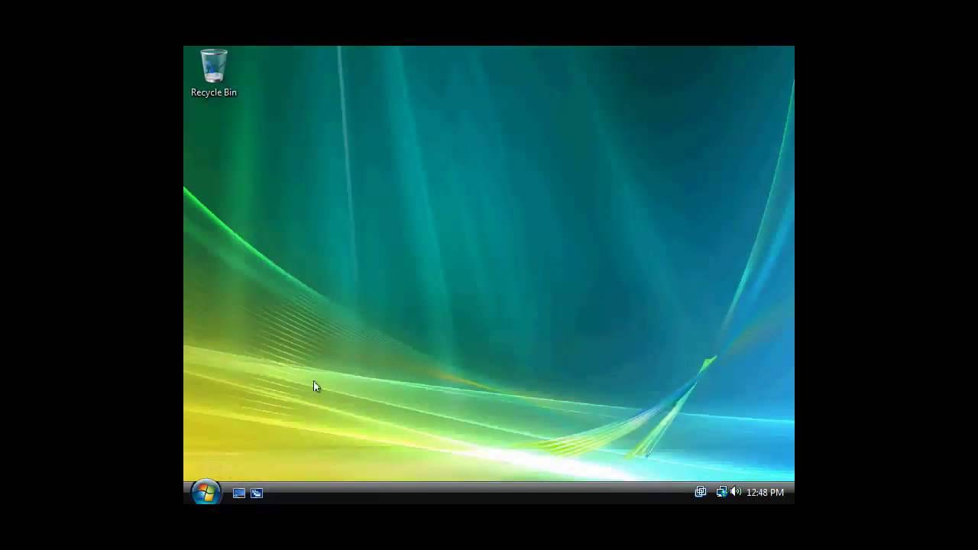
click(205, 493)
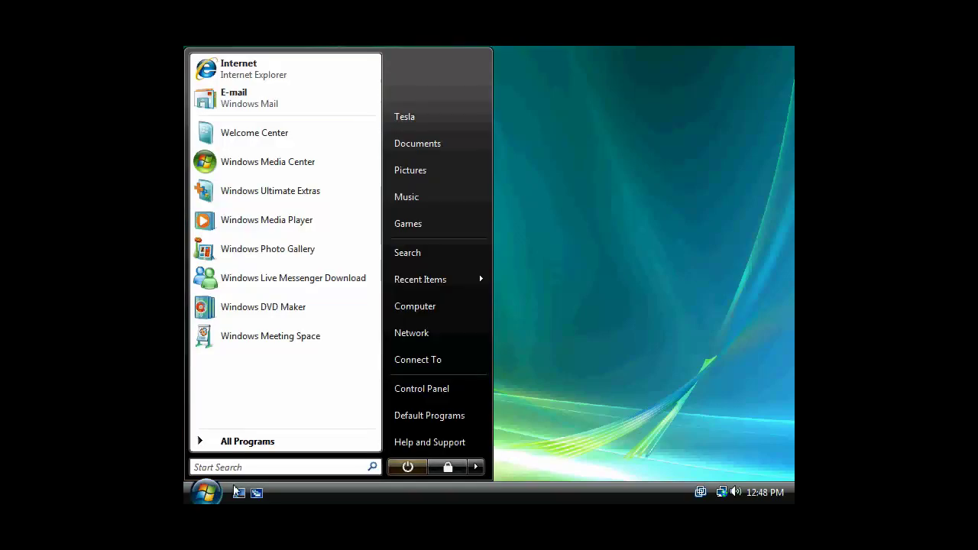
click(560, 222)
click(205, 493)
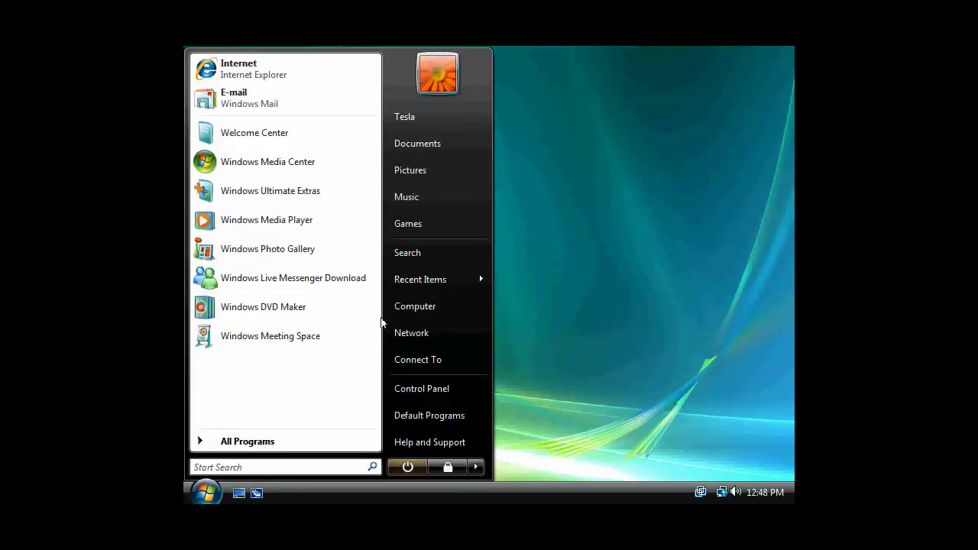
click(515, 229)
right_click(516, 229)
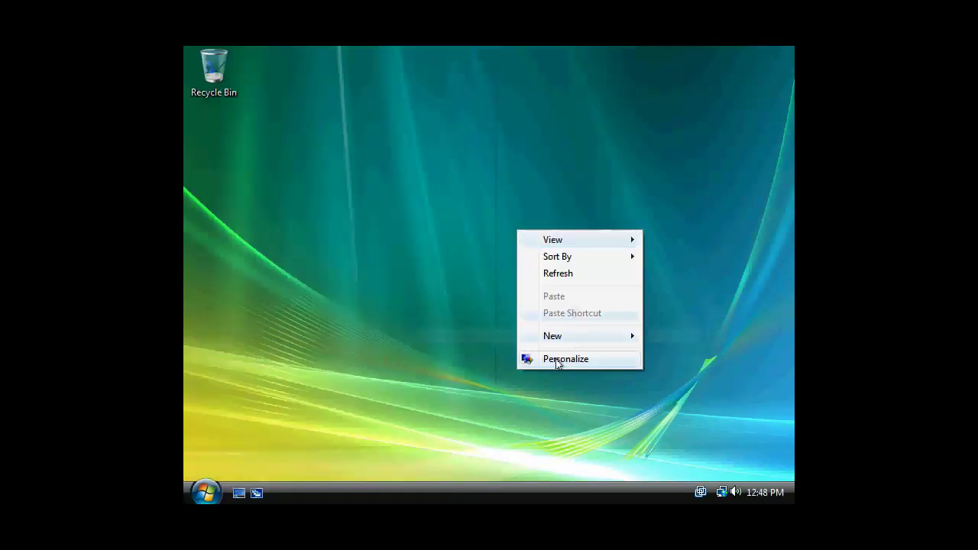
click(569, 357)
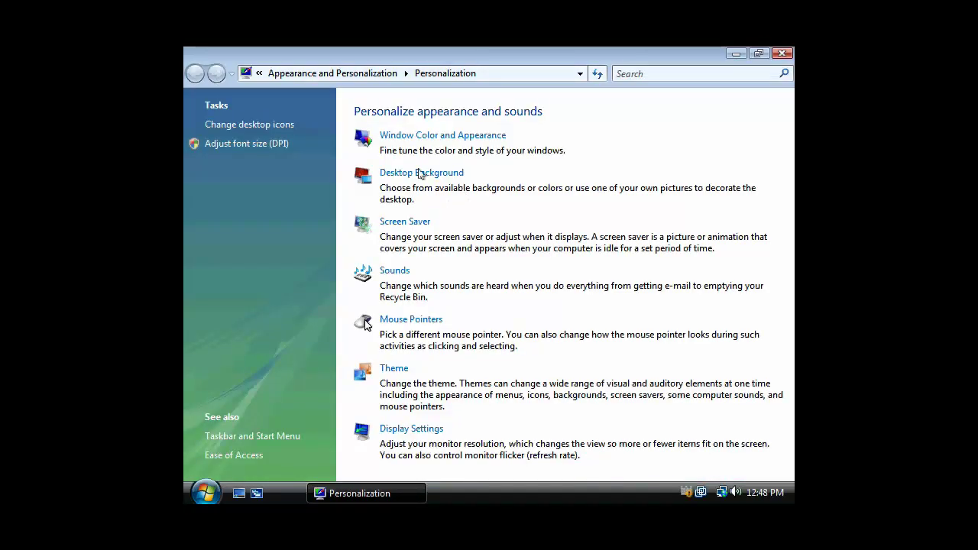
click(415, 170)
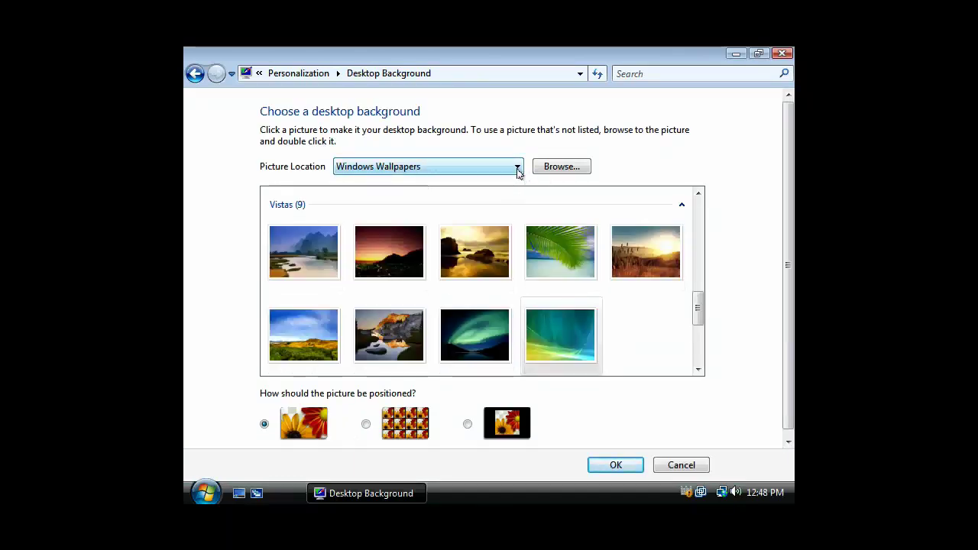
click(518, 168)
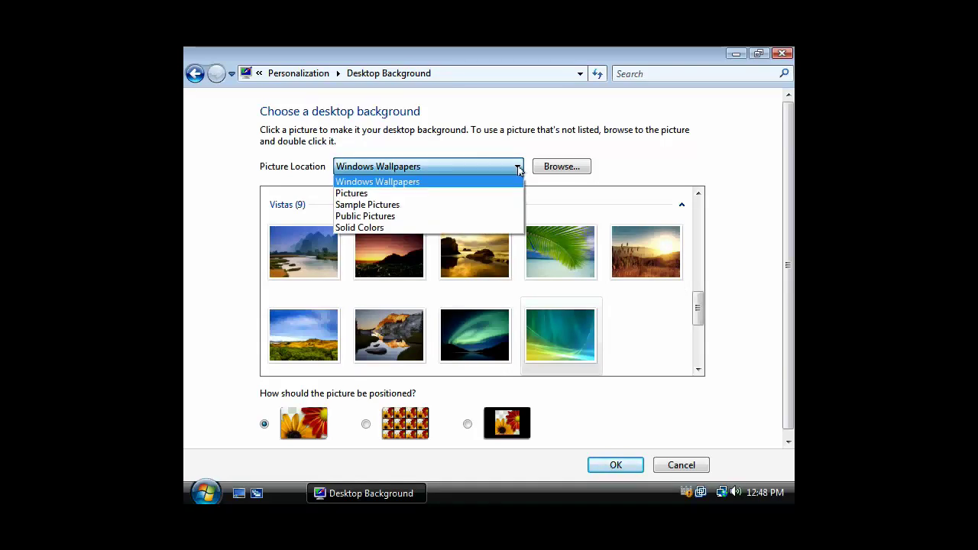
click(448, 204)
click(516, 170)
click(467, 226)
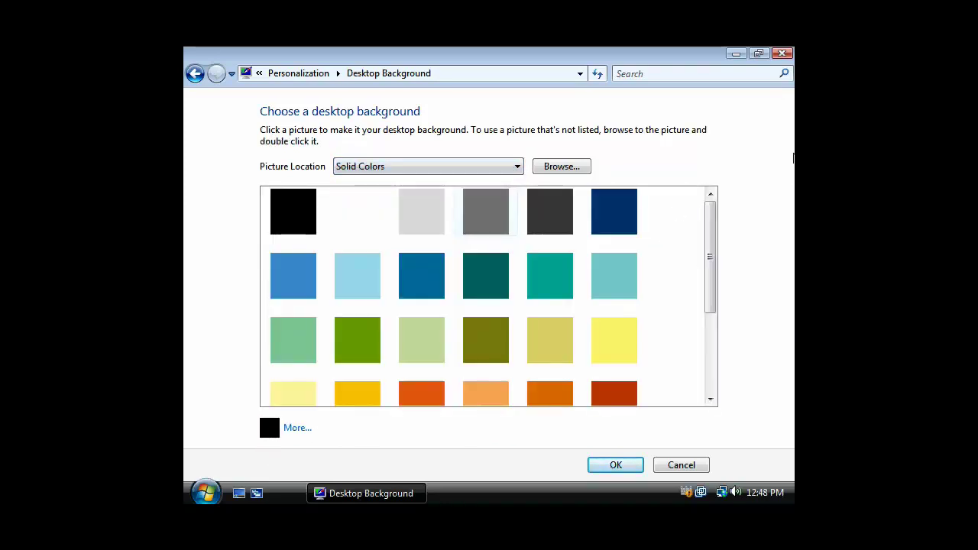
click(517, 168)
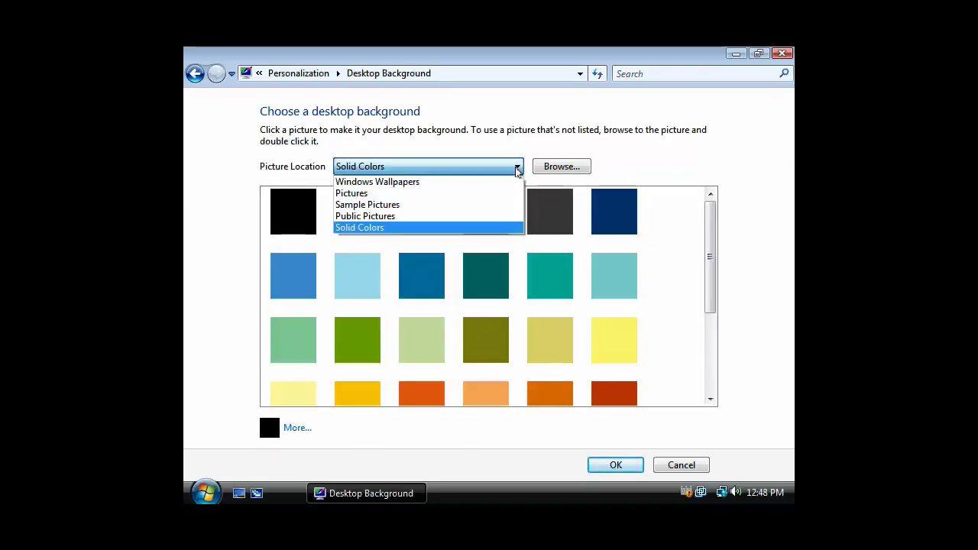
click(709, 267)
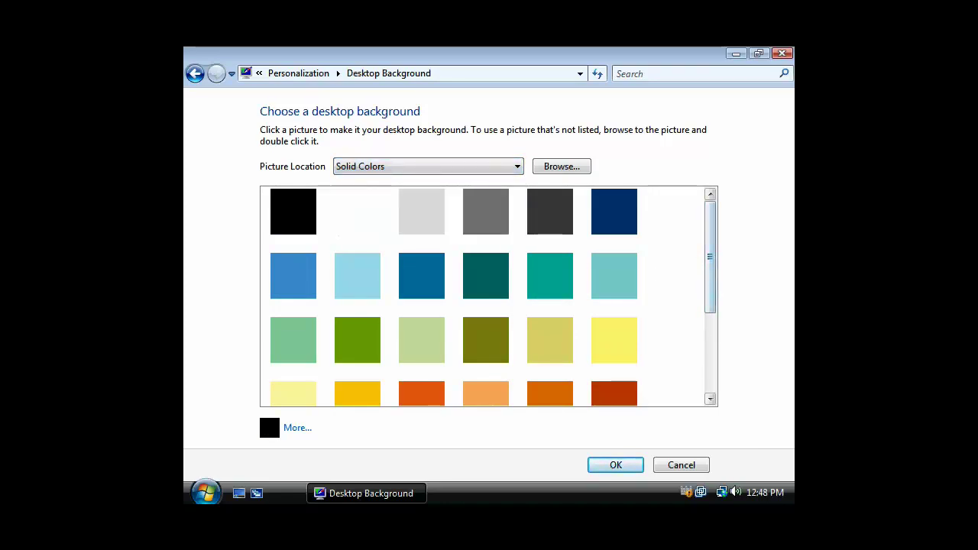
scroll(710, 336, down, 2)
scroll(709, 384, down, 1)
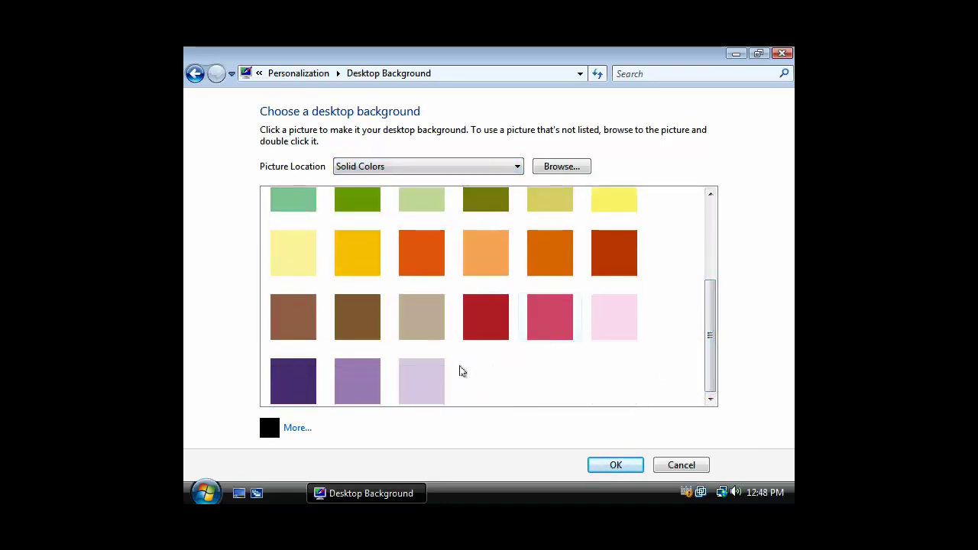
click(421, 380)
click(621, 465)
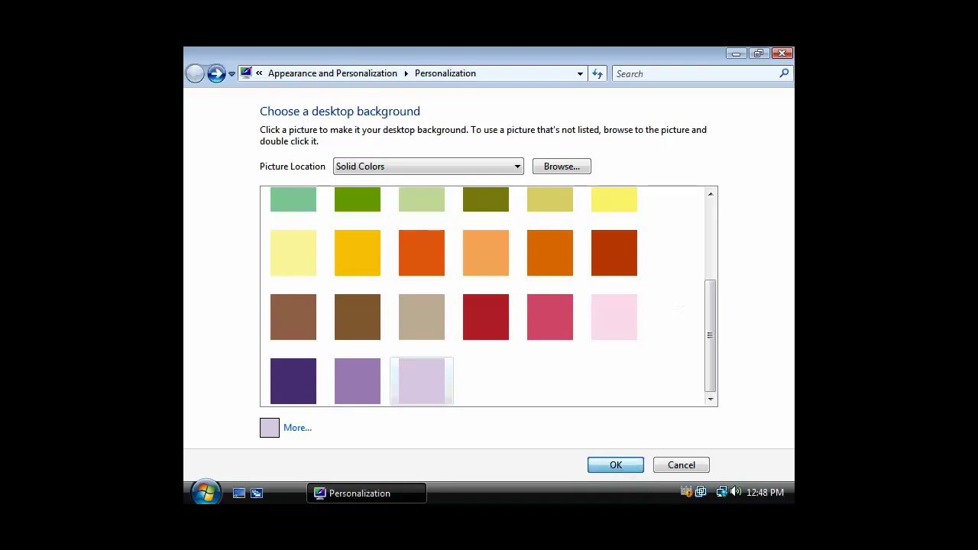
key(alt+F4)
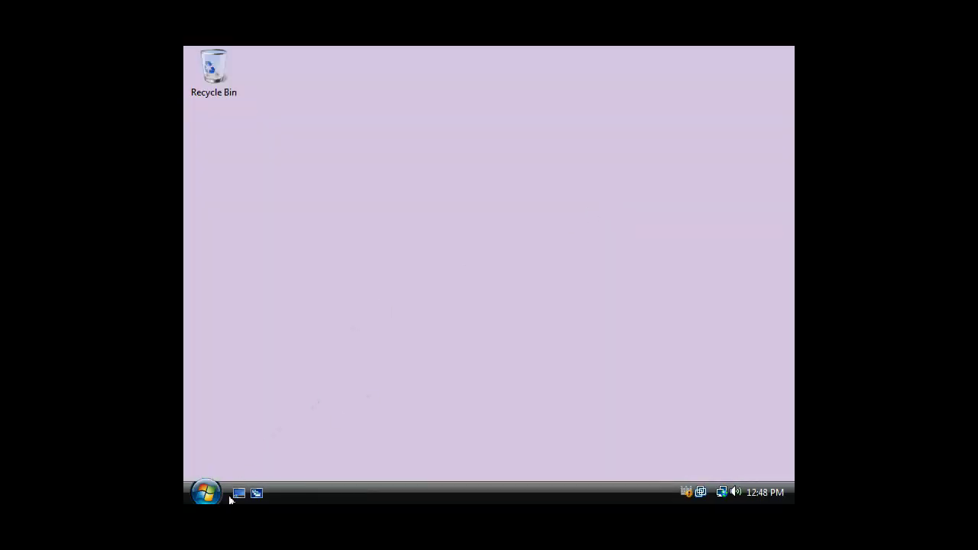
Log Tesla off the Vista client.
click(194, 497)
mouse_move(475, 467)
click(525, 391)
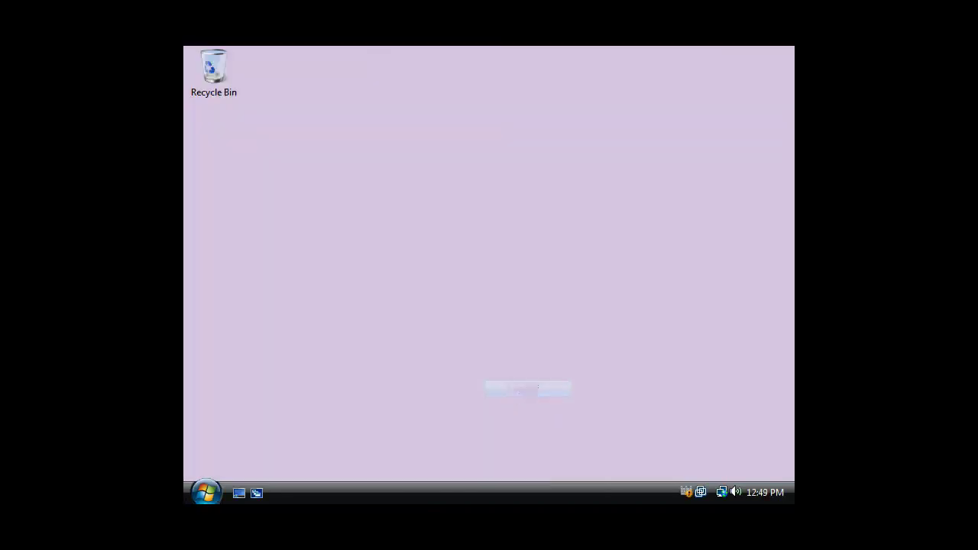